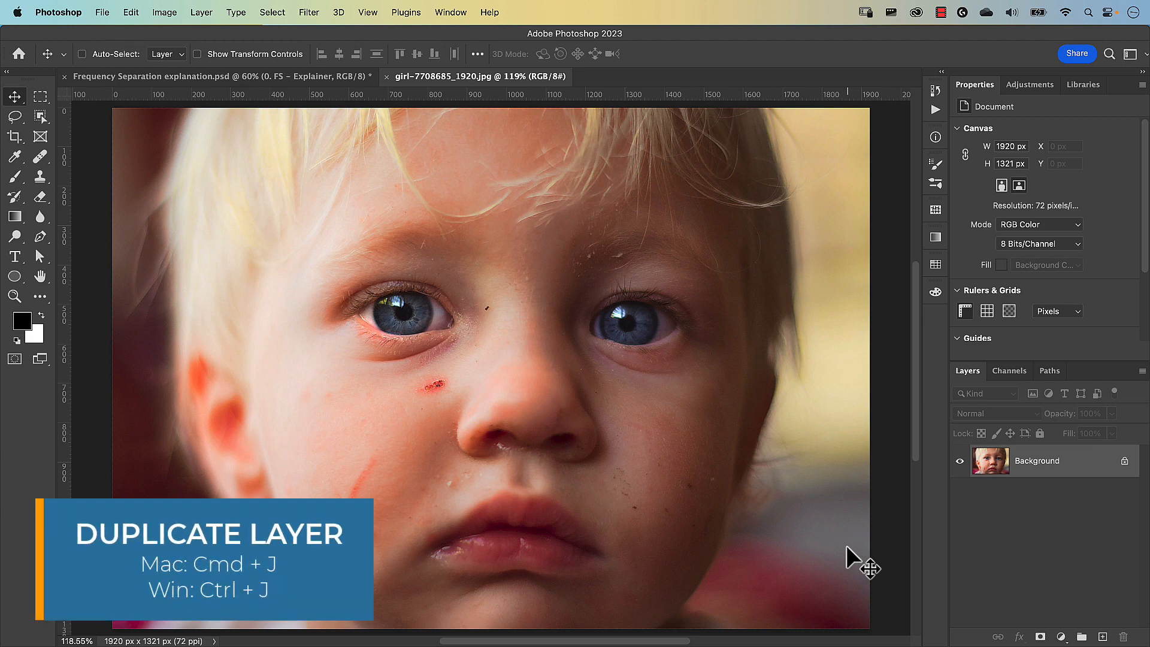
# Duplicate the background layer twice and name the upper copy "Detail (High FQ)" and the lower copy "Colour (Low FQ)".
pyautogui.press('super+j')
pyautogui.press('super+j')
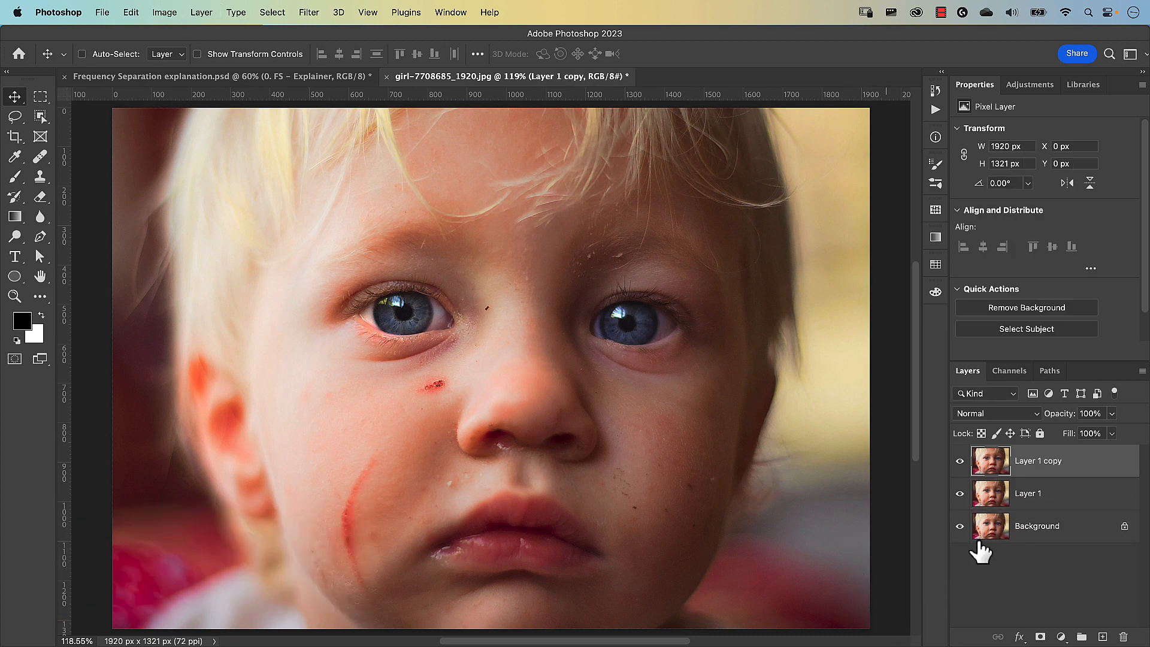
pyautogui.doubleClick(1033, 461)
pyautogui.write('Detail (High FQ')
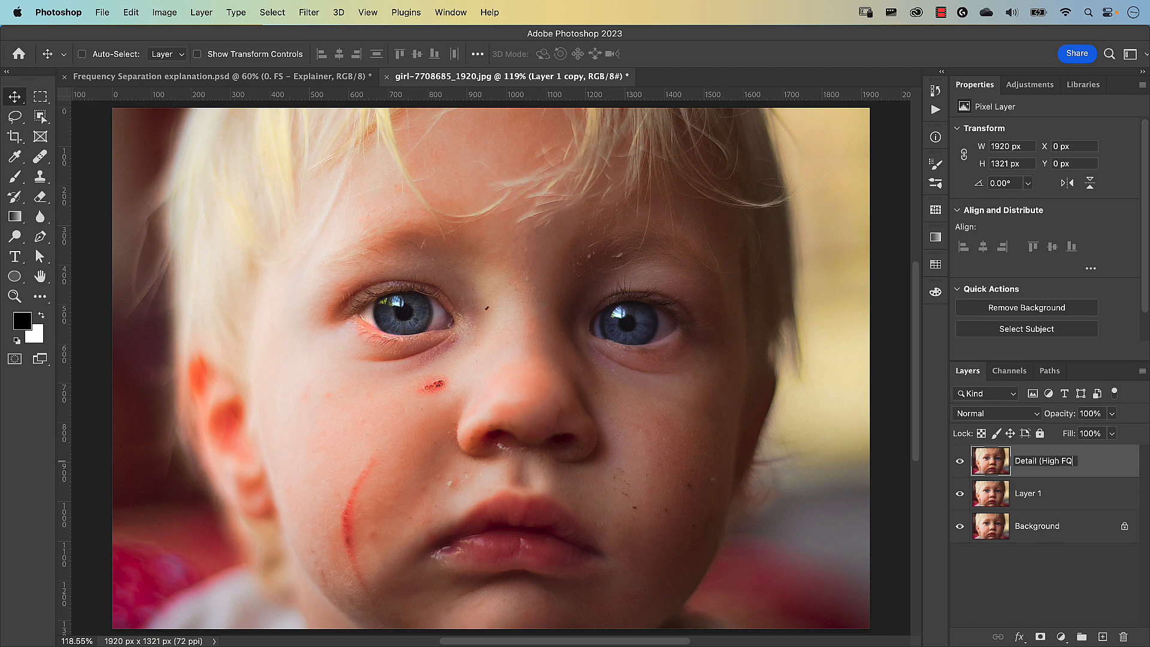
pyautogui.write(')')
pyautogui.press('Tab')
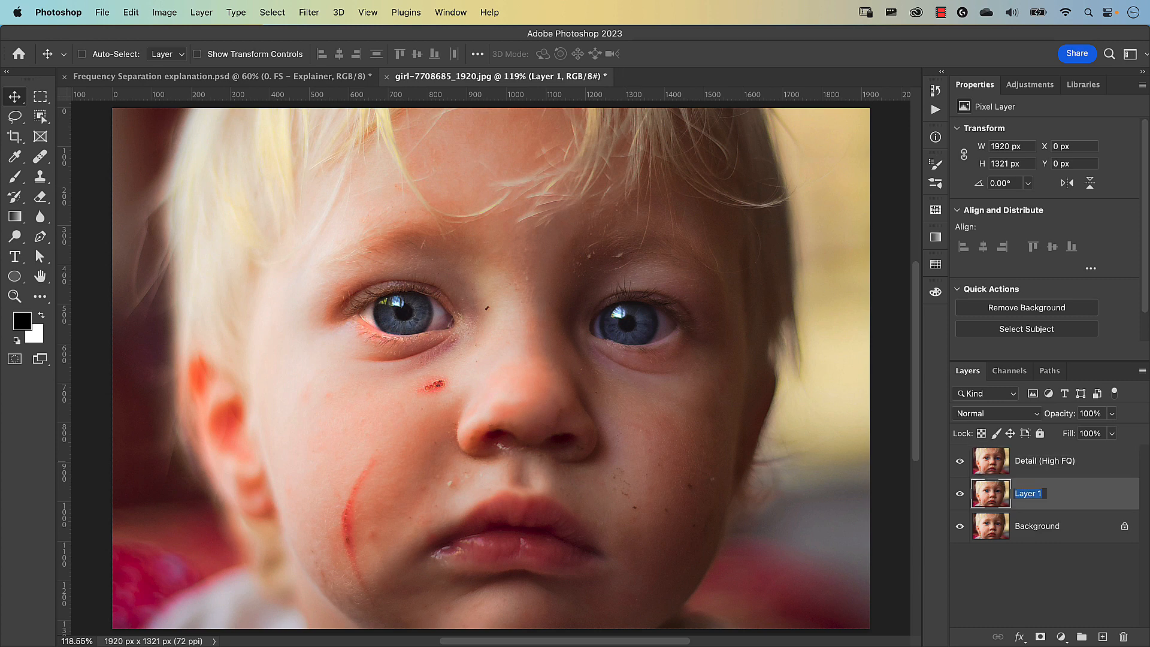
pyautogui.write('Colour (Low FQ)')
pyautogui.press('Return')
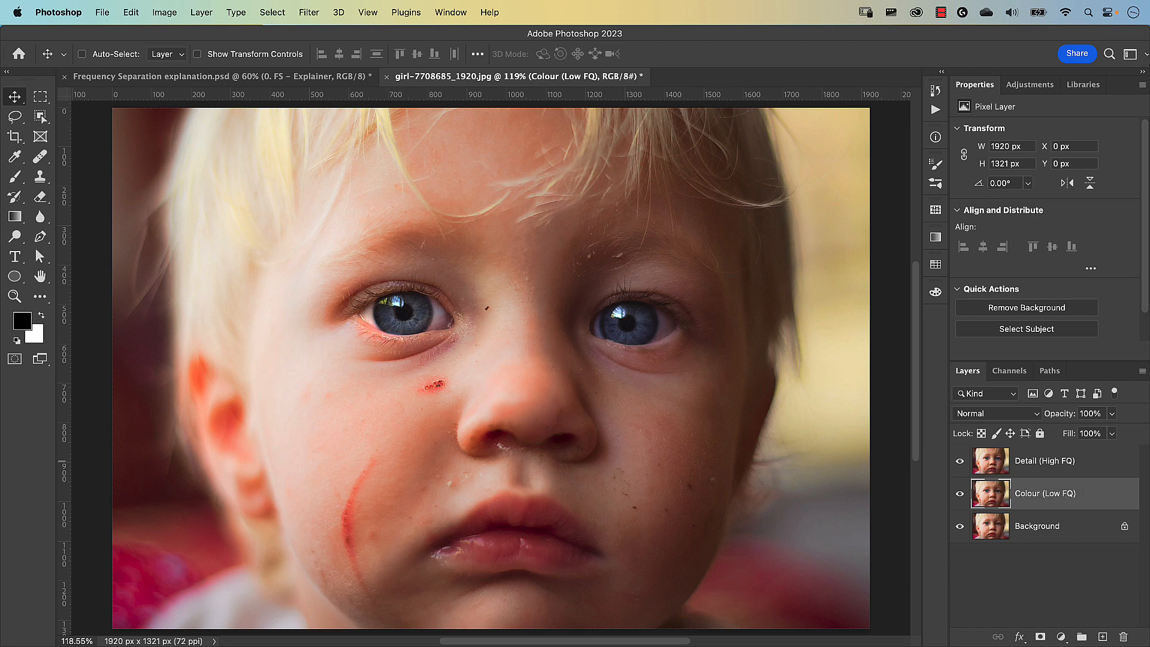
# Hide the Detail (High FQ) layer and open a Gaussian Blur for the Colour (Low FQ) layer.
pyautogui.click(959, 461)
pyautogui.click(312, 17)
pyautogui.moveTo(355, 189)
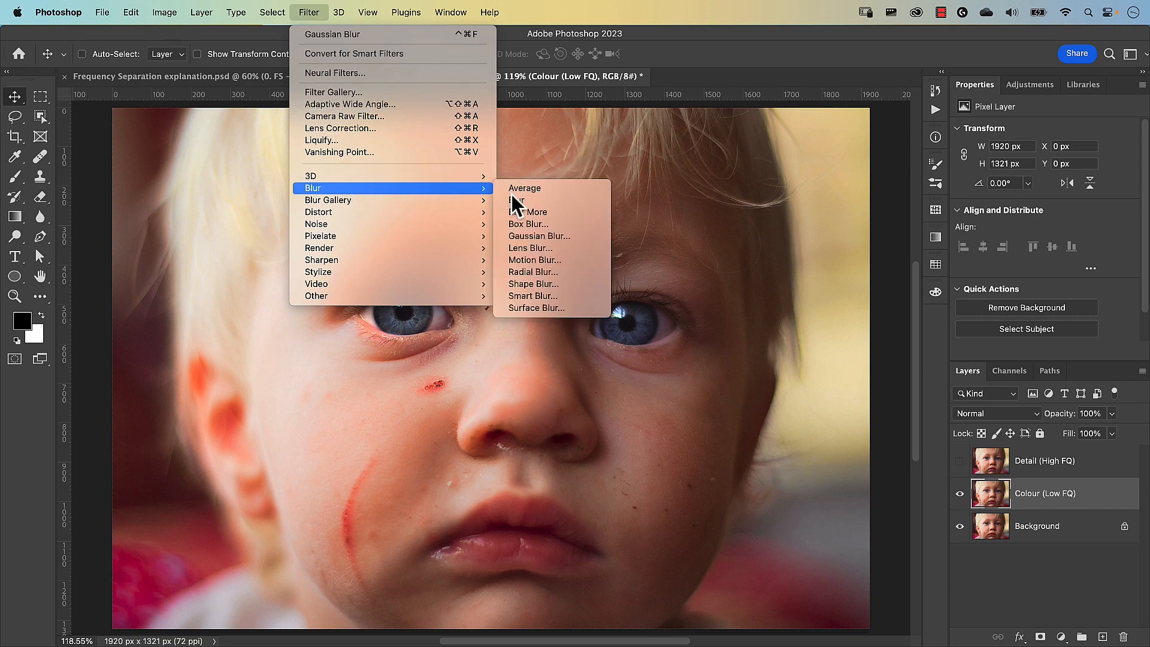
pyautogui.click(540, 236)
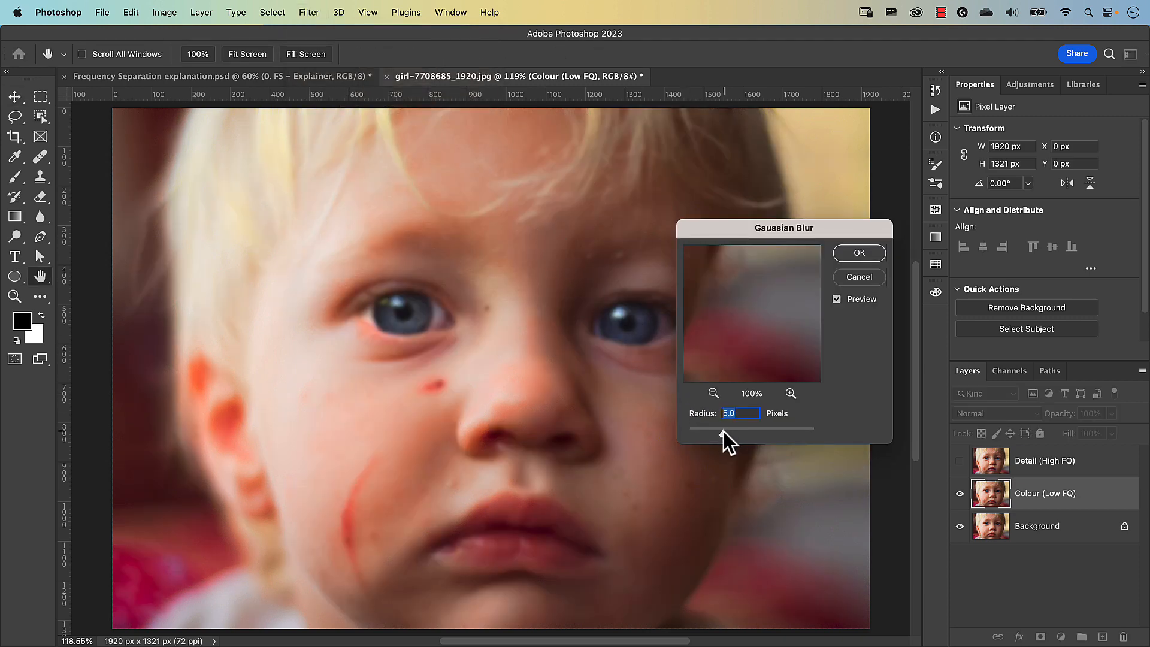
# Lower the blur radius to 0.1 pixels, centre the preview on the cheek wound, and raise the radius to 5.8 pixels.
pyautogui.moveTo(691, 433); pyautogui.dragTo(684, 434)
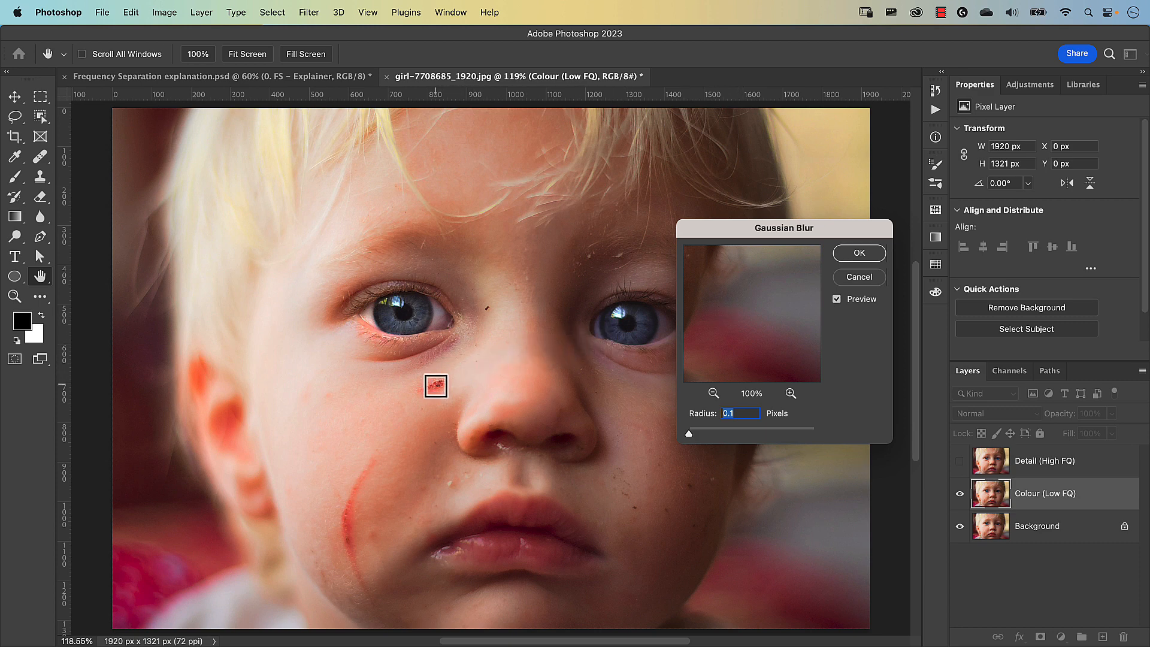
pyautogui.click(436, 386)
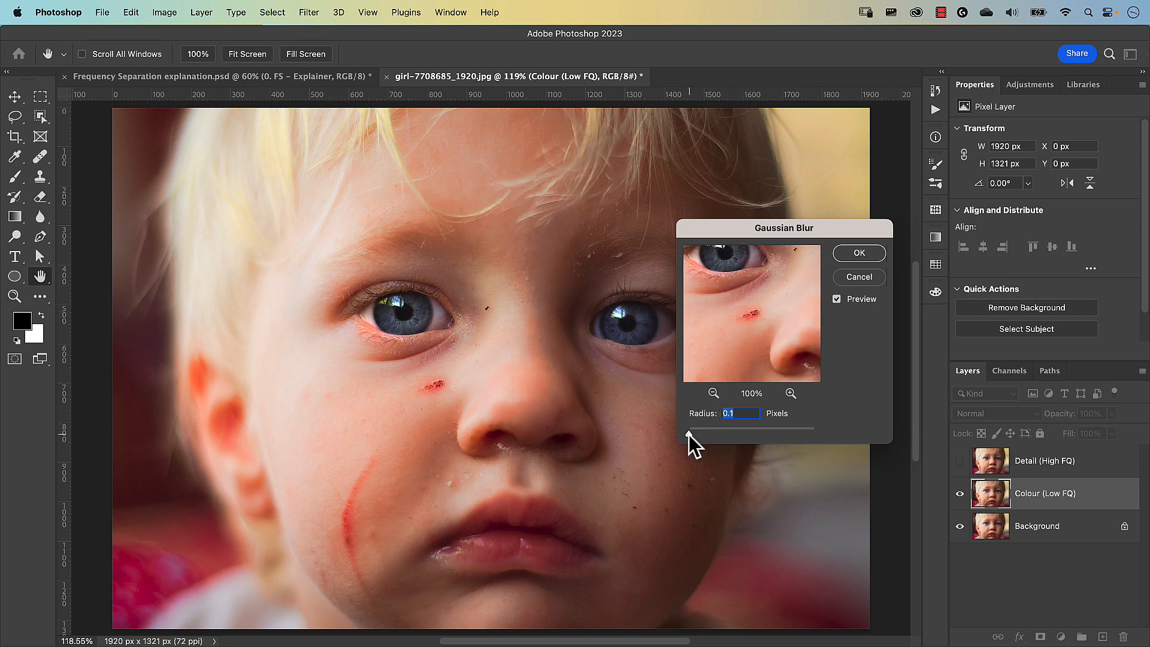
pyautogui.moveTo(688, 434); pyautogui.dragTo(726, 434)
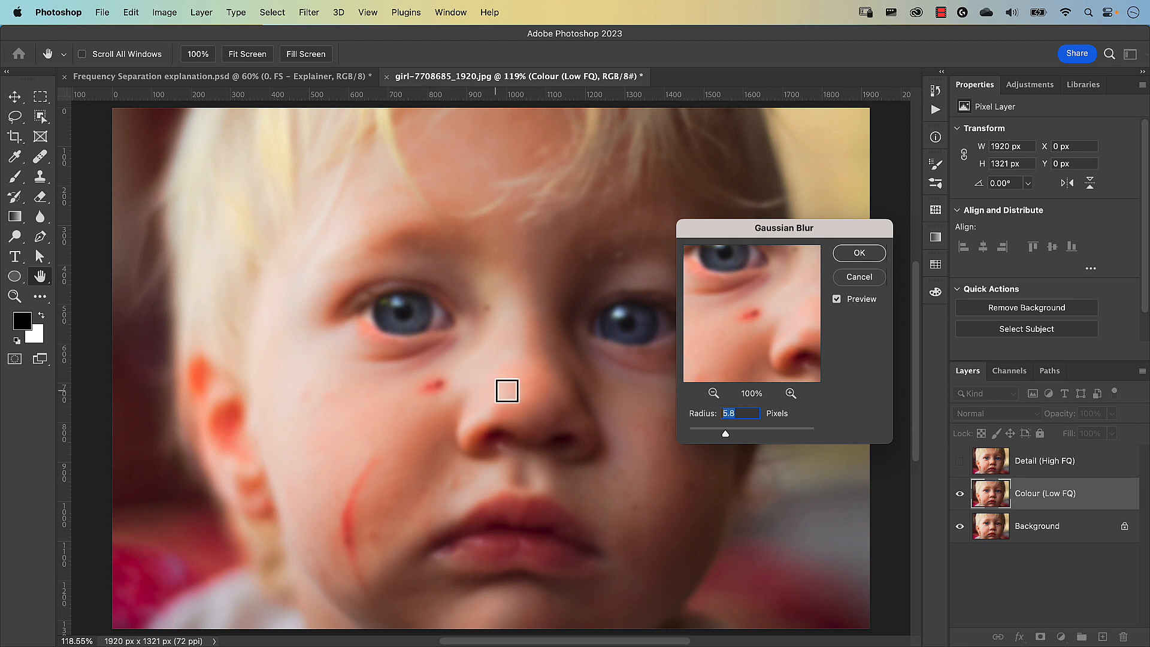
# Examine the blurred wound below the eye and the long scratch on the cheek in the filter preview at different magnifications.
pyautogui.click(790, 393)
pyautogui.click(790, 393)
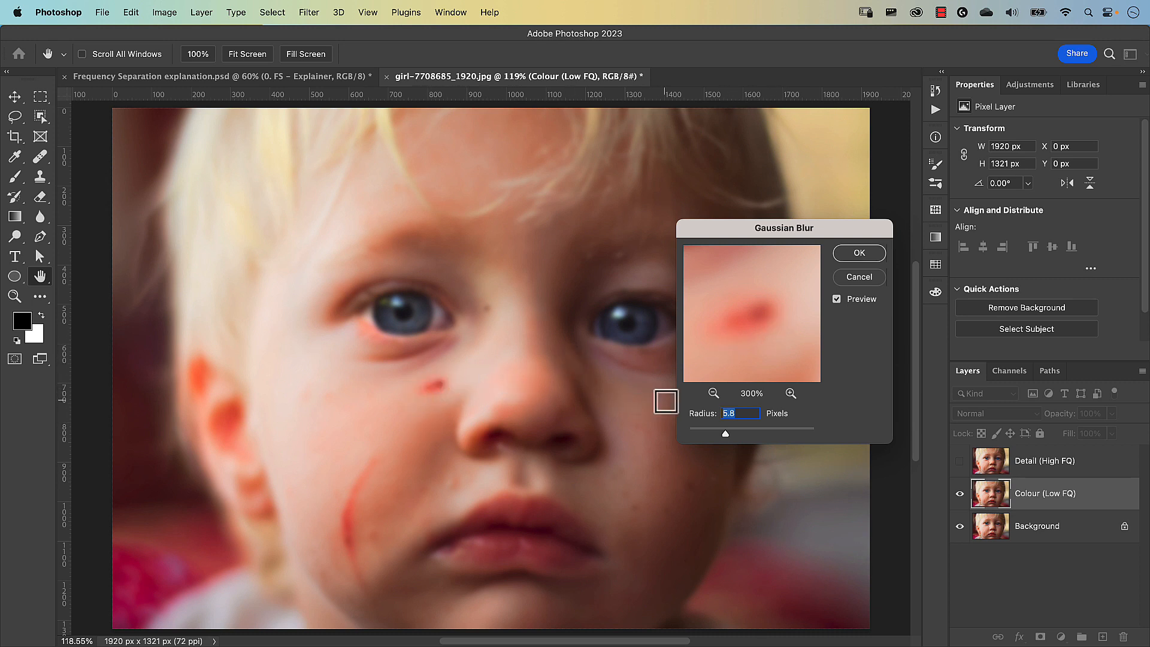
pyautogui.click(713, 392)
pyautogui.click(713, 392)
pyautogui.click(713, 392)
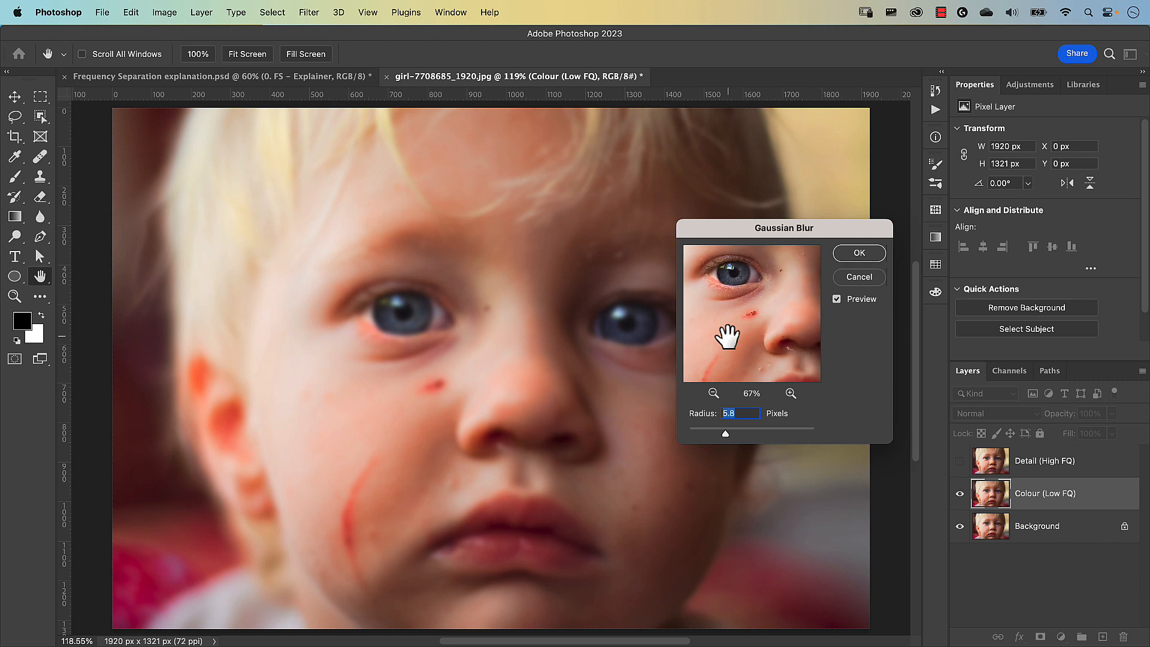
pyautogui.moveTo(726, 333); pyautogui.dragTo(746, 268)
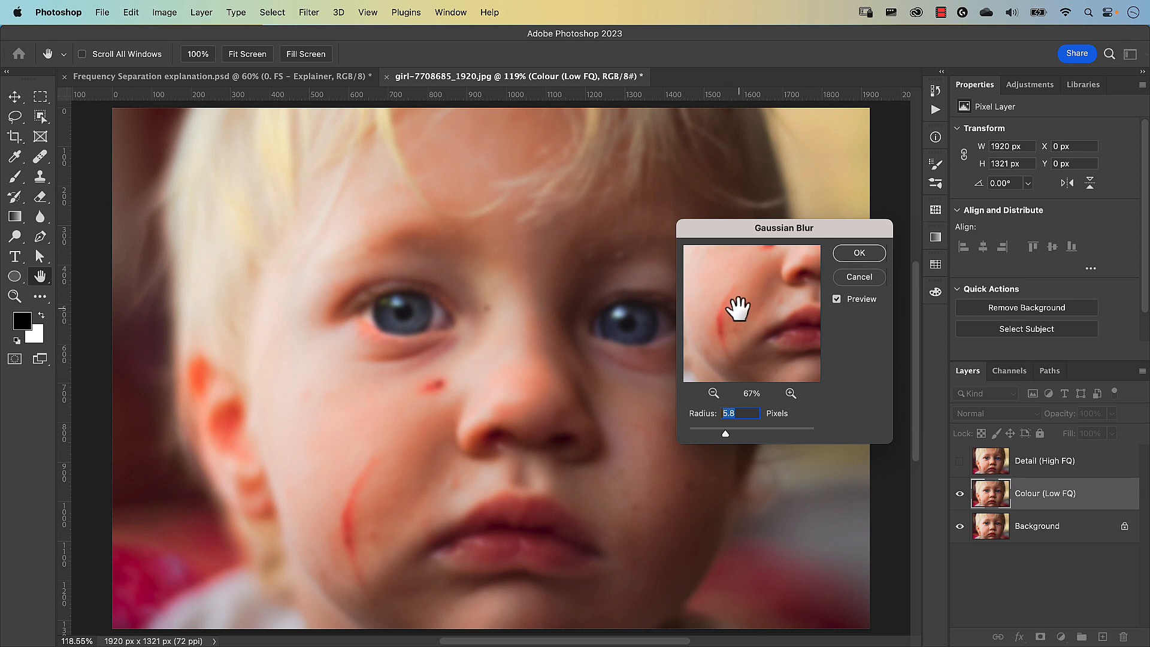
pyautogui.click(790, 393)
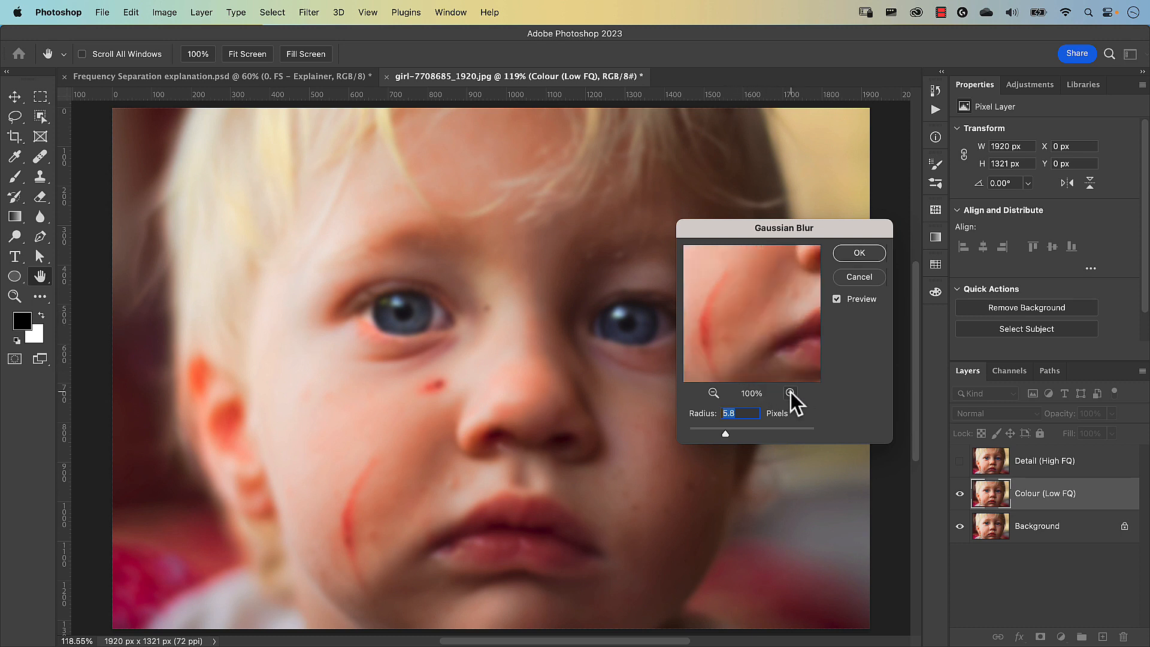
pyautogui.click(790, 392)
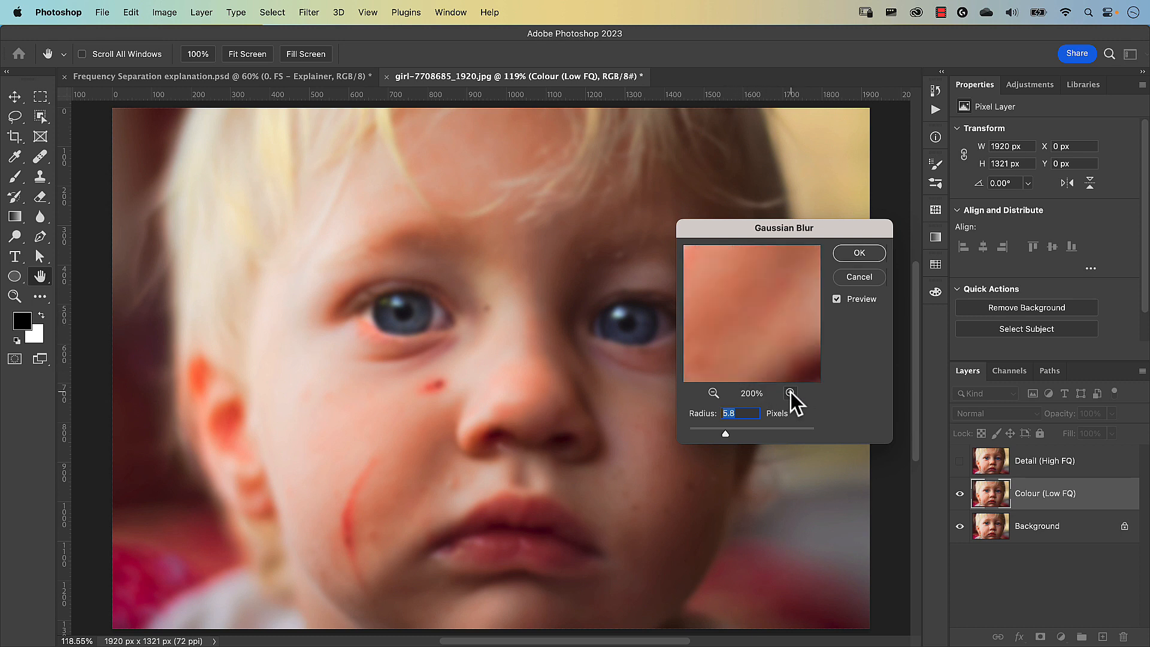
pyautogui.click(791, 392)
pyautogui.moveTo(704, 323); pyautogui.dragTo(791, 321)
pyautogui.moveTo(721, 334); pyautogui.dragTo(756, 318)
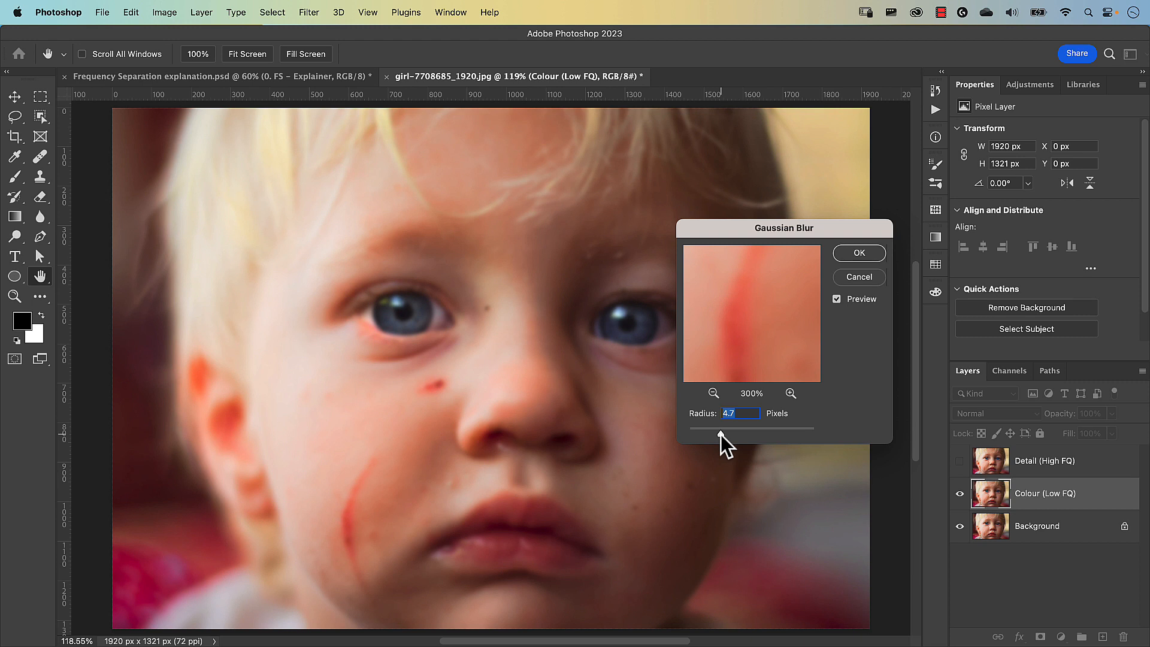
# Apply the Gaussian Blur with a radius of 4.7 pixels and show the Detail (High FQ) layer again.
pyautogui.click(860, 253)
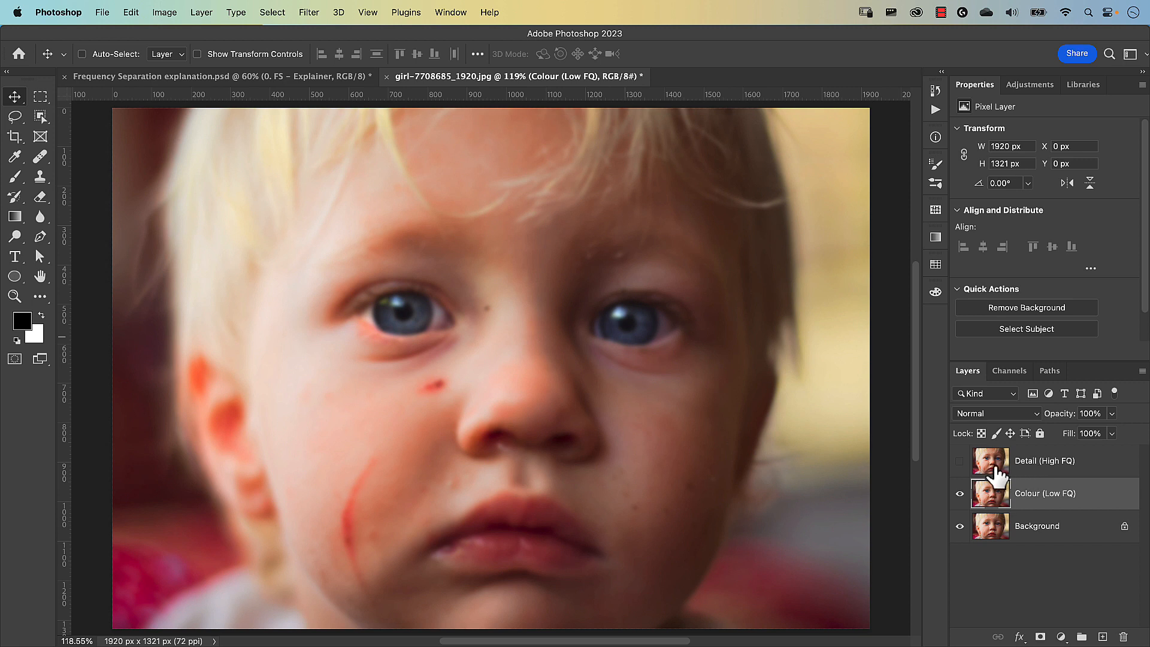
pyautogui.click(960, 463)
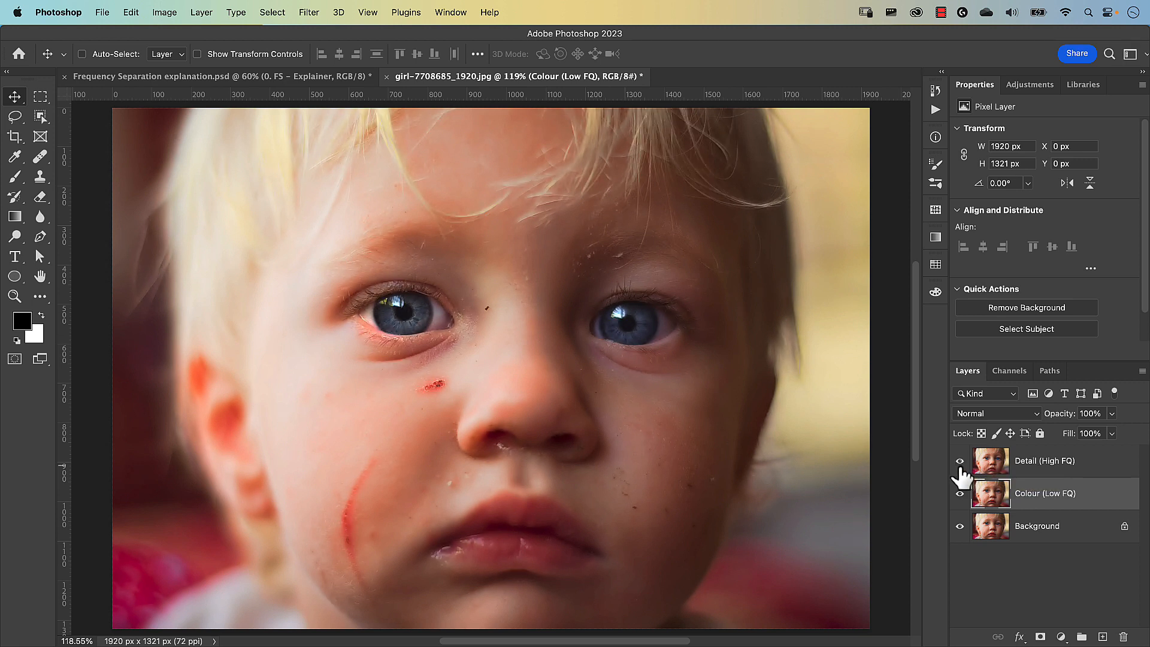
# Open Apply Image for the Detail (High FQ) layer and set its blending to Normal.
pyautogui.click(1008, 473)
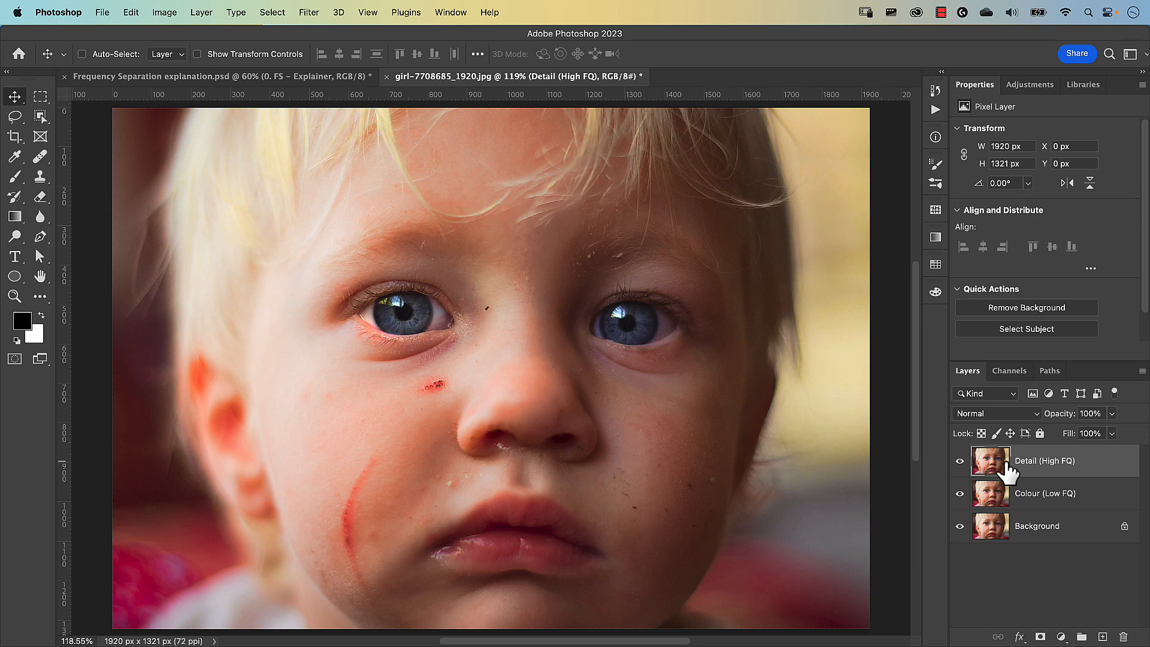
pyautogui.click(171, 16)
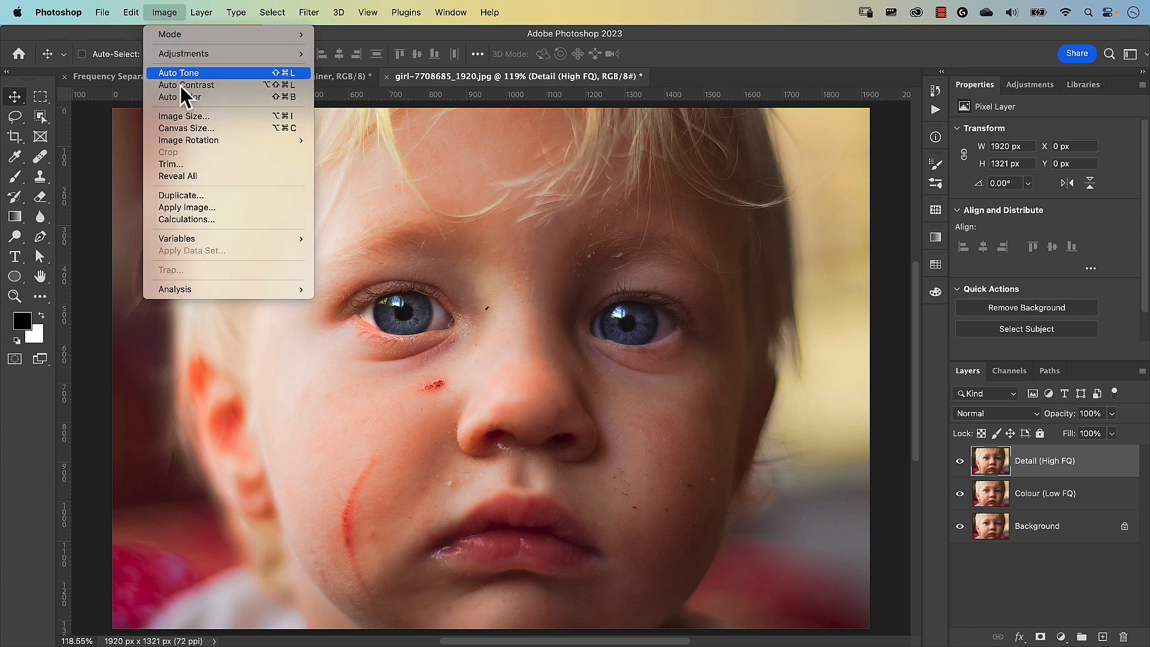
pyautogui.click(207, 206)
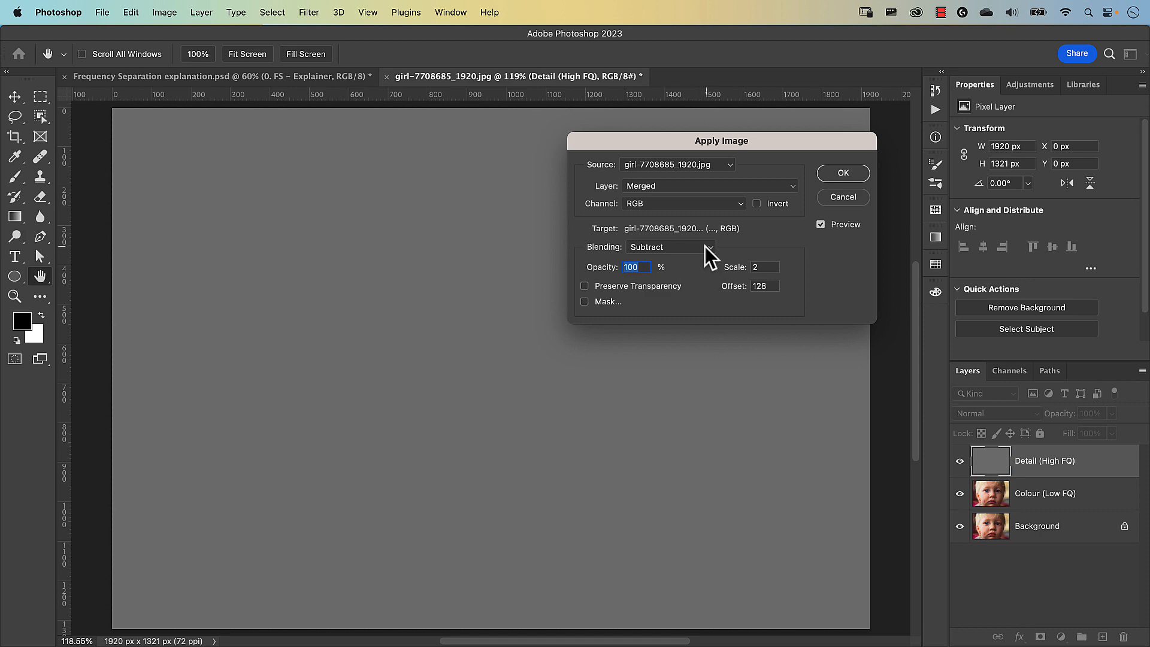
pyautogui.click(705, 246)
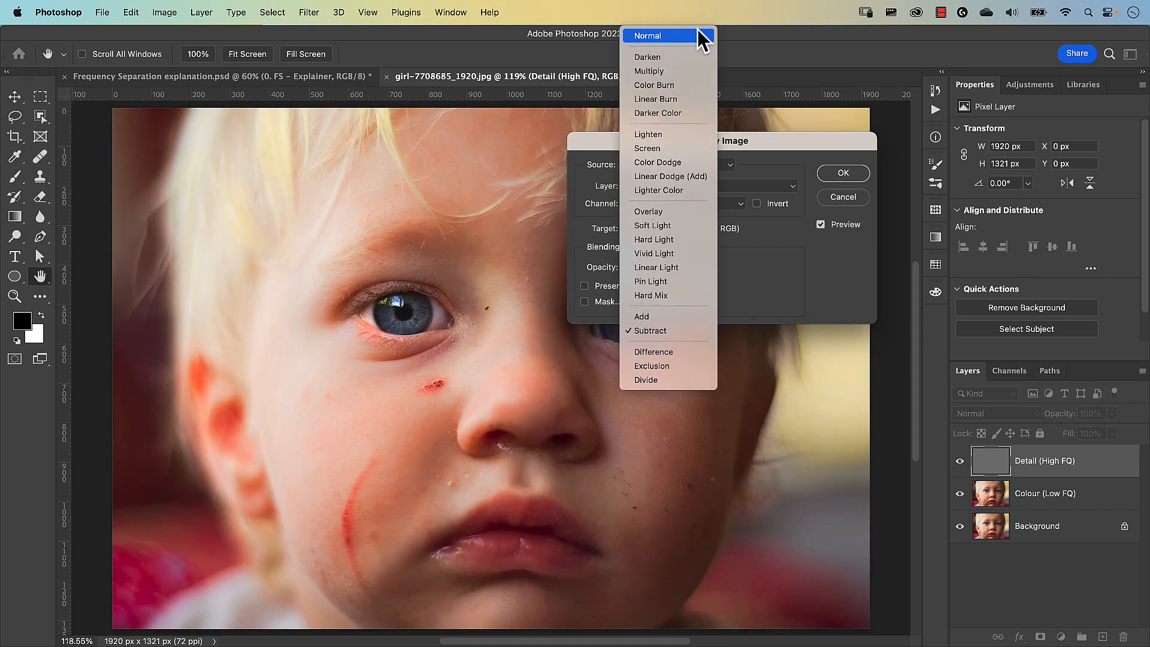
pyautogui.click(687, 35)
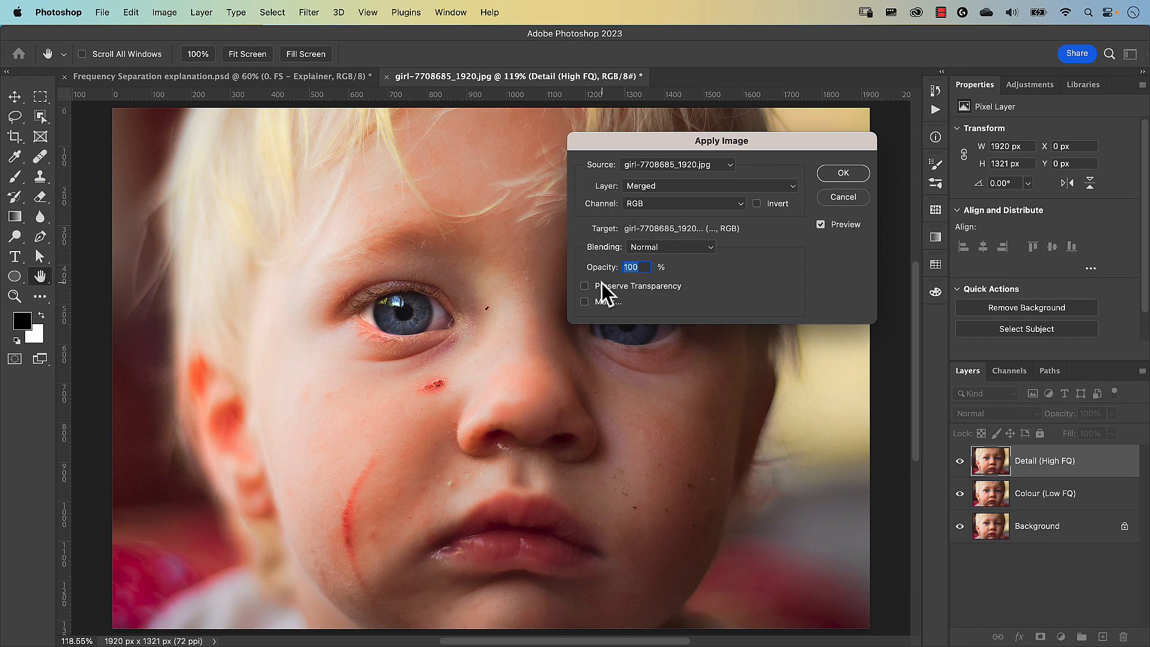
# Use girl-7708685_1920.jpg as the Apply Image source, with the Colour (Low FQ) layer and the RGB channel.
pyautogui.click(657, 165)
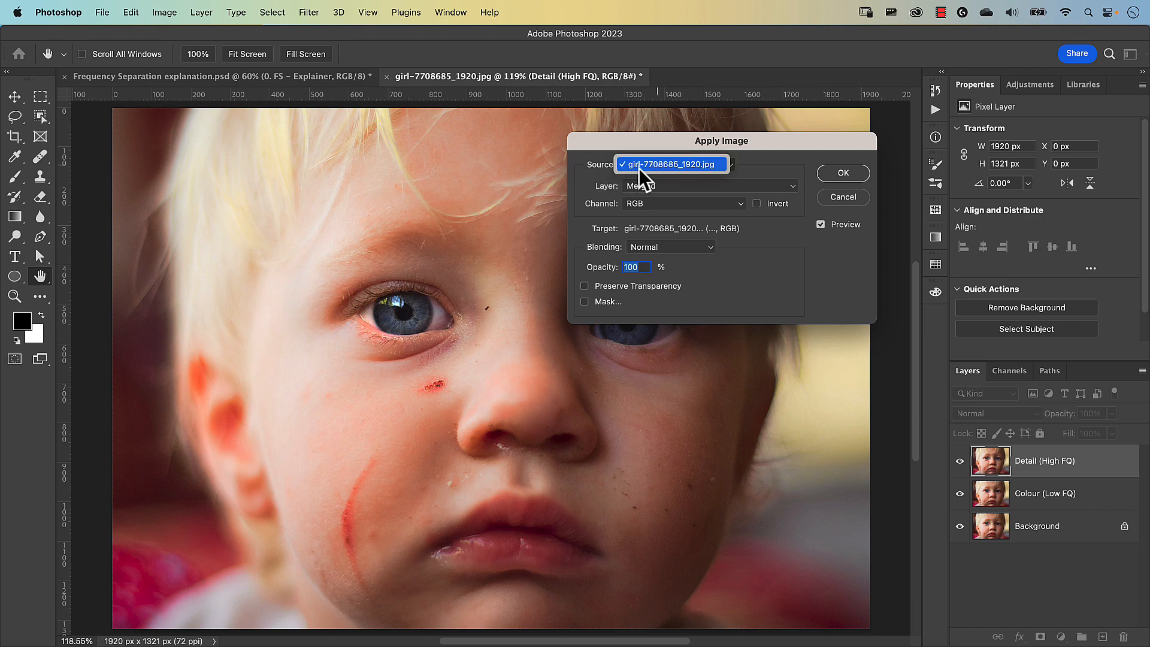
pyautogui.click(632, 169)
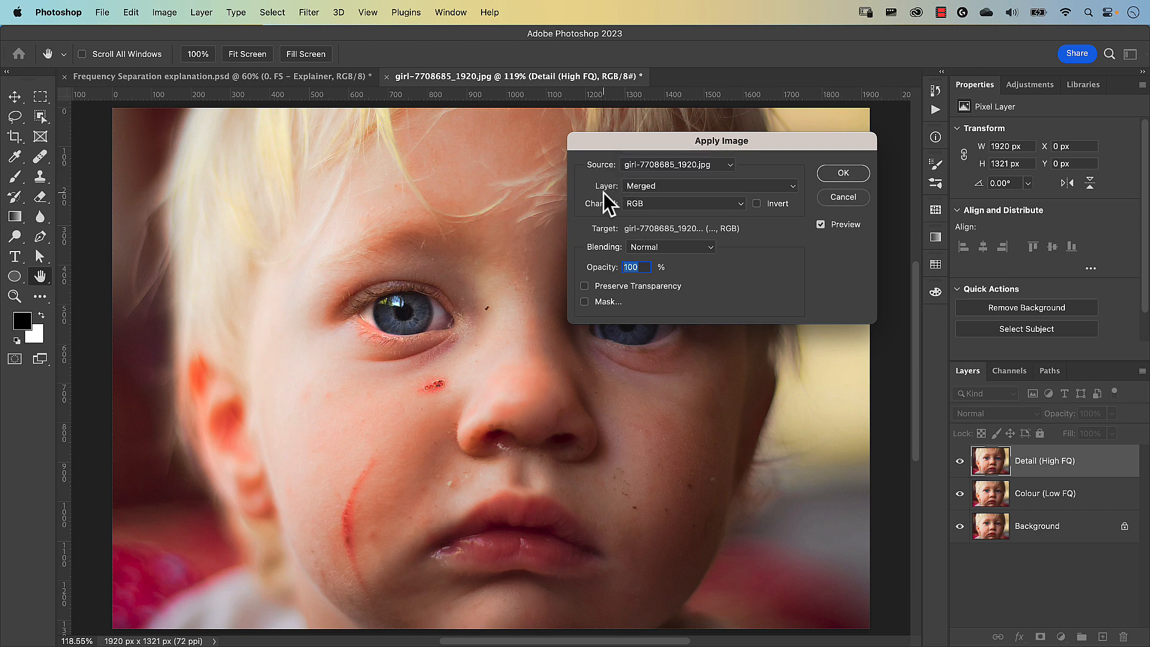
pyautogui.click(659, 186)
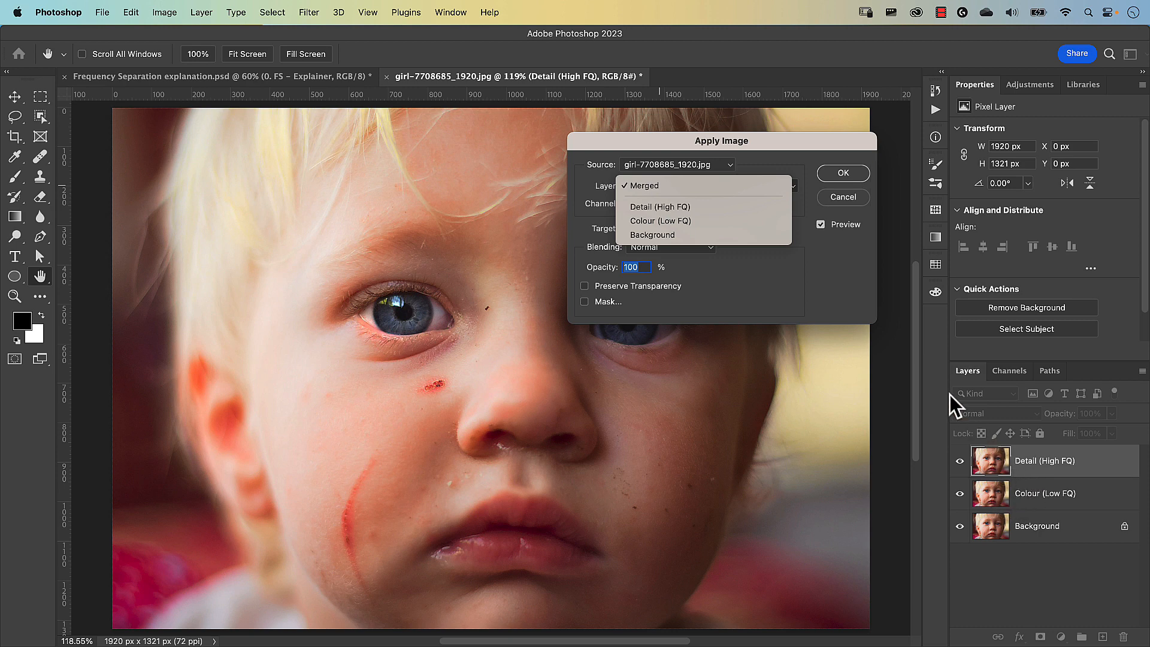
pyautogui.click(667, 220)
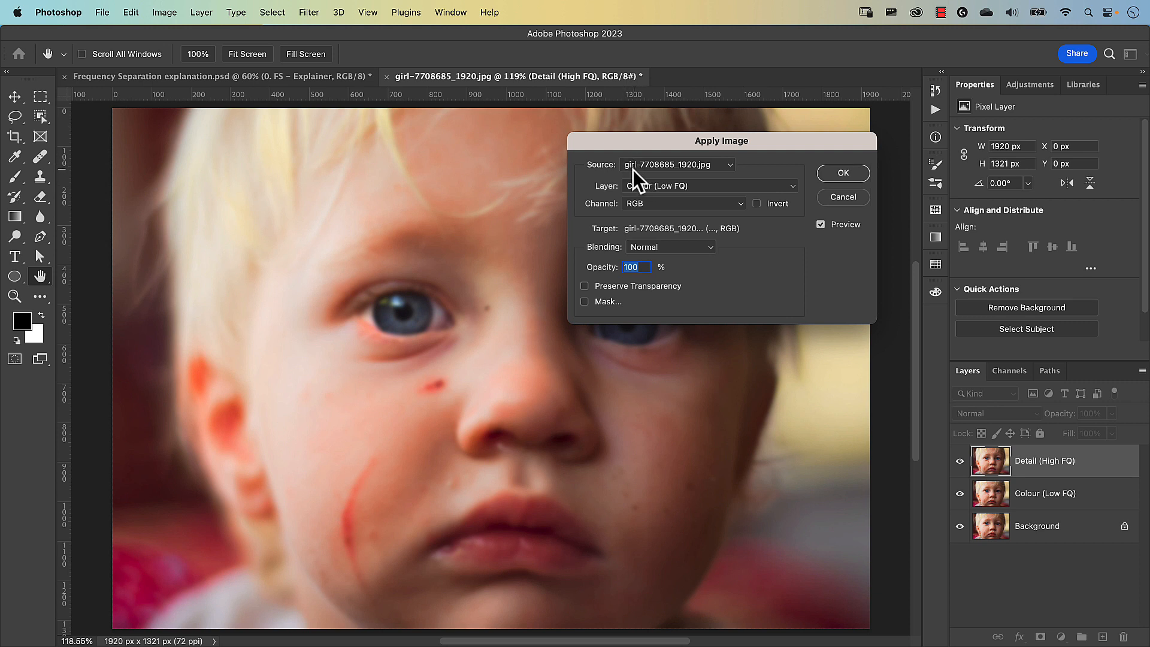
pyautogui.click(648, 204)
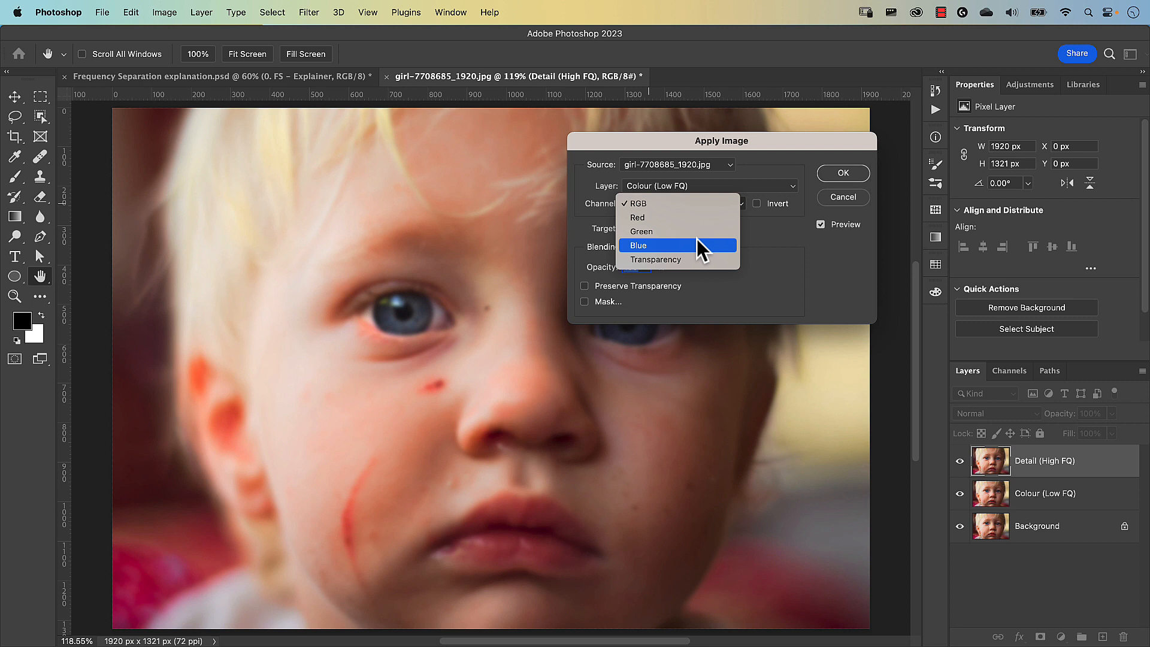
pyautogui.click(645, 208)
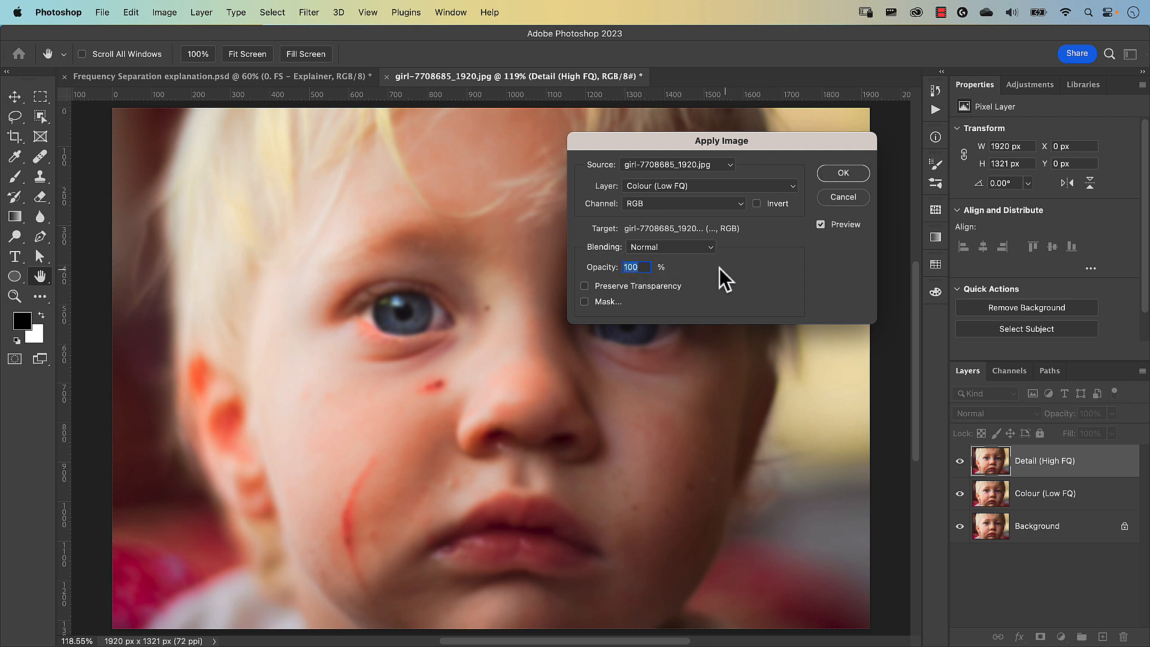
# Set the Apply Image blending to Subtract with a scale of 1 and an offset of 0.
pyautogui.click(680, 246)
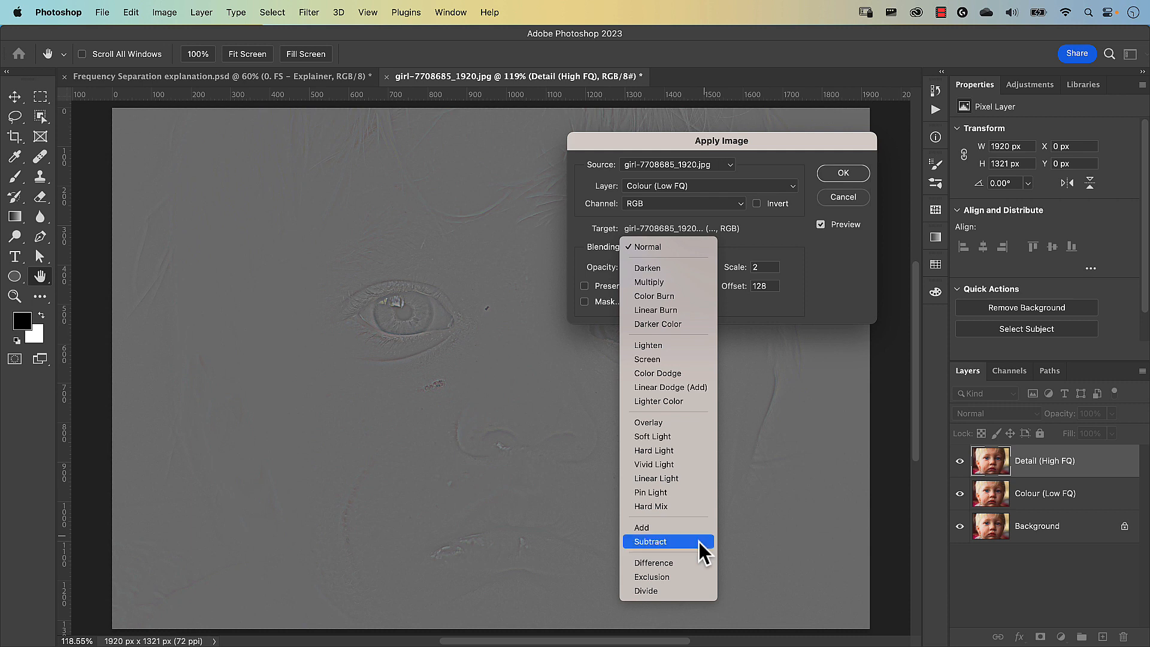
pyautogui.click(699, 542)
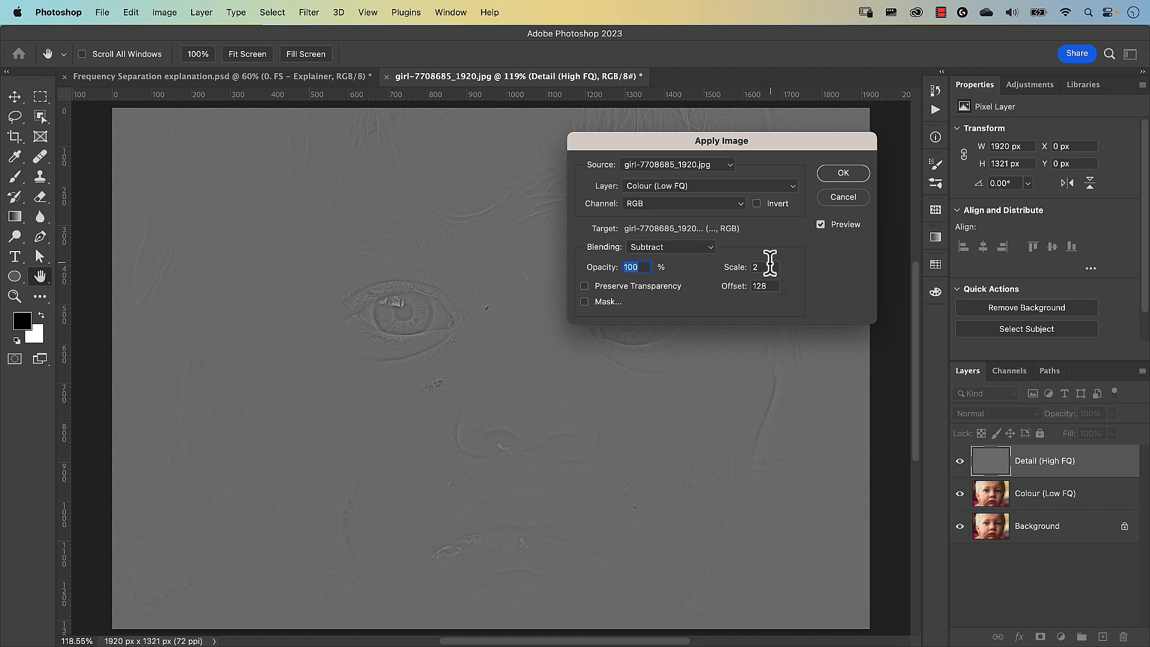
pyautogui.click(758, 266)
pyautogui.write('1')
pyautogui.press('Tab')
pyautogui.write('0')
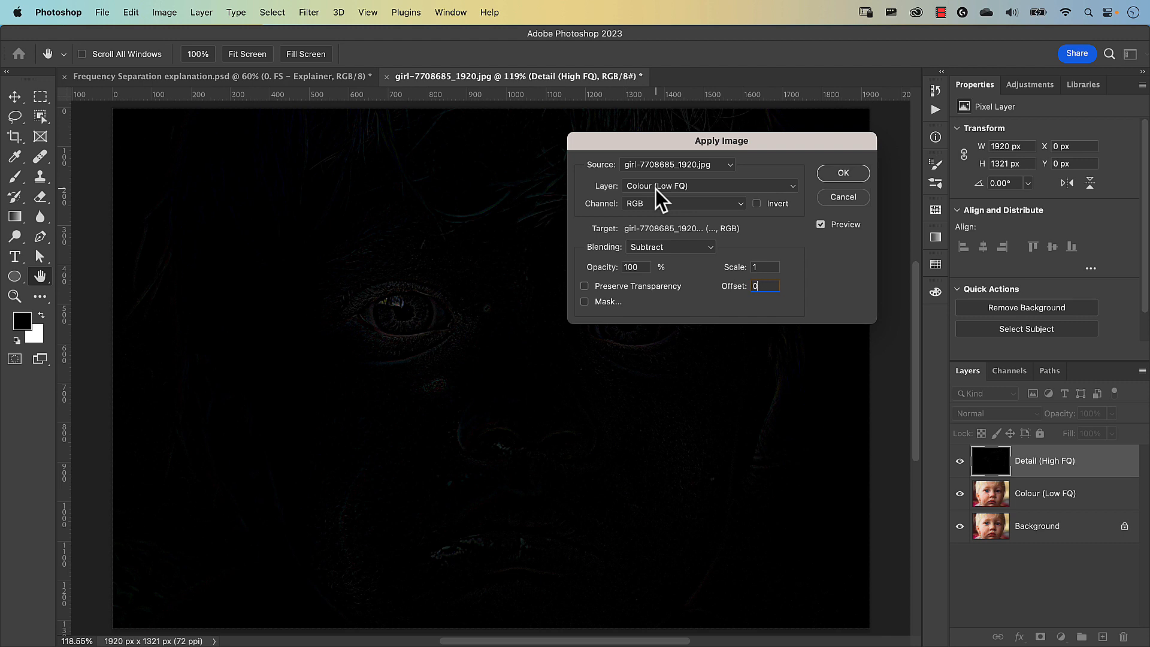
# Set the offset to 128 and the scale to 2, and apply the image calculation to the Detail (High FQ) layer.
pyautogui.click(774, 267)
pyautogui.click(761, 286)
pyautogui.write('128')
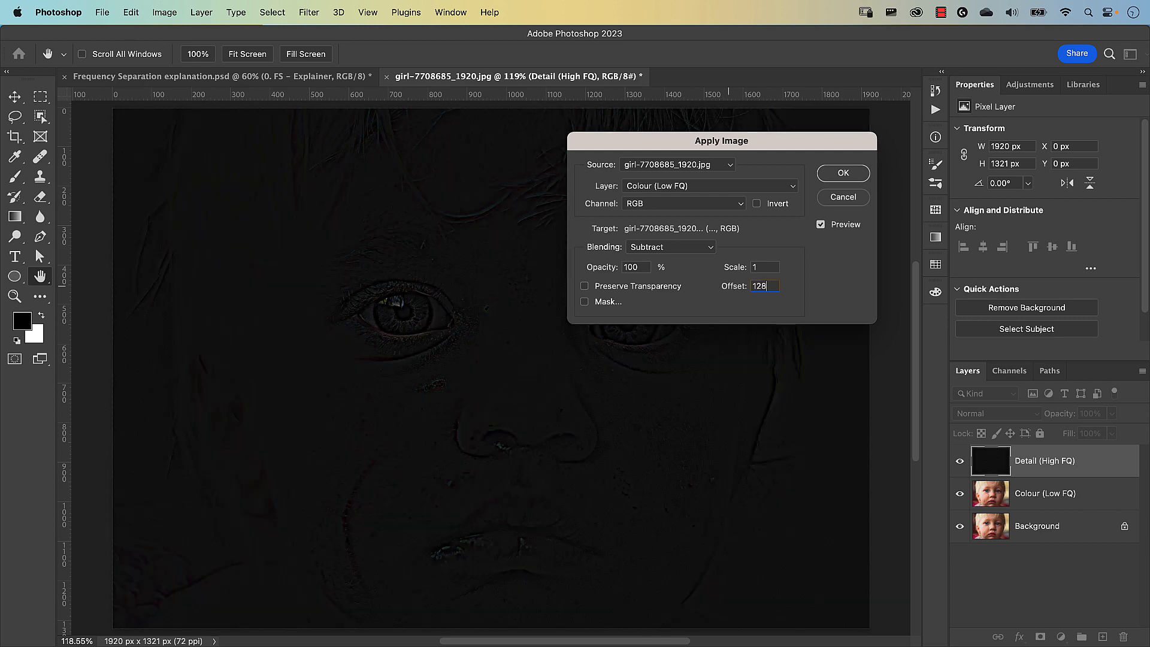
pyautogui.click(767, 267)
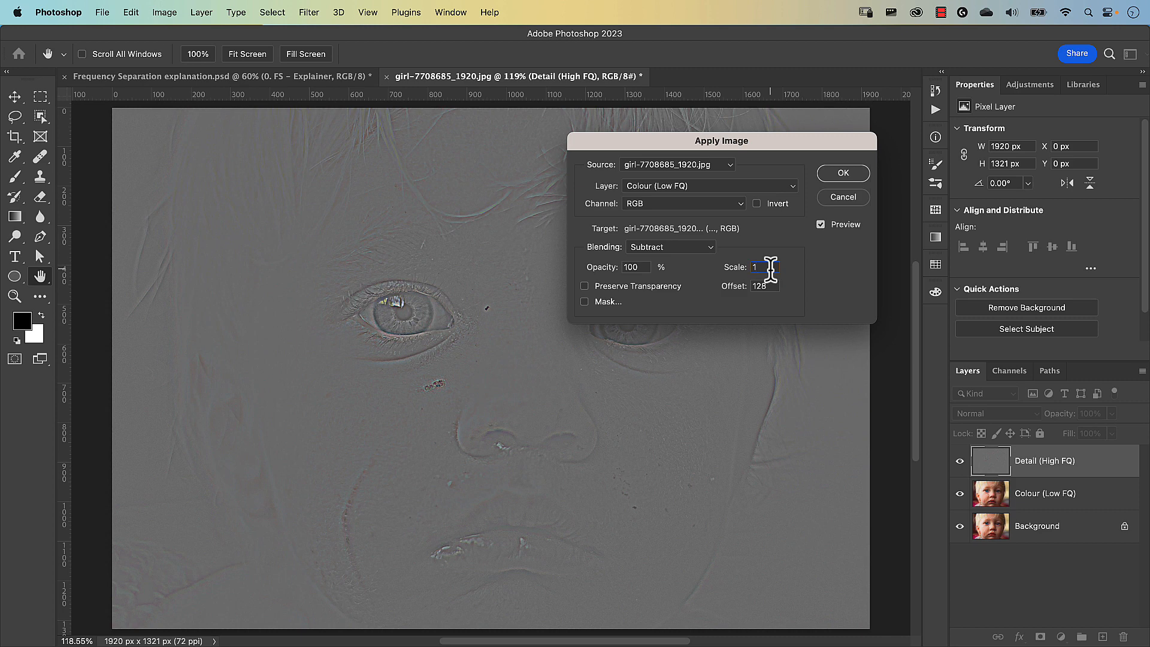
pyautogui.write('2')
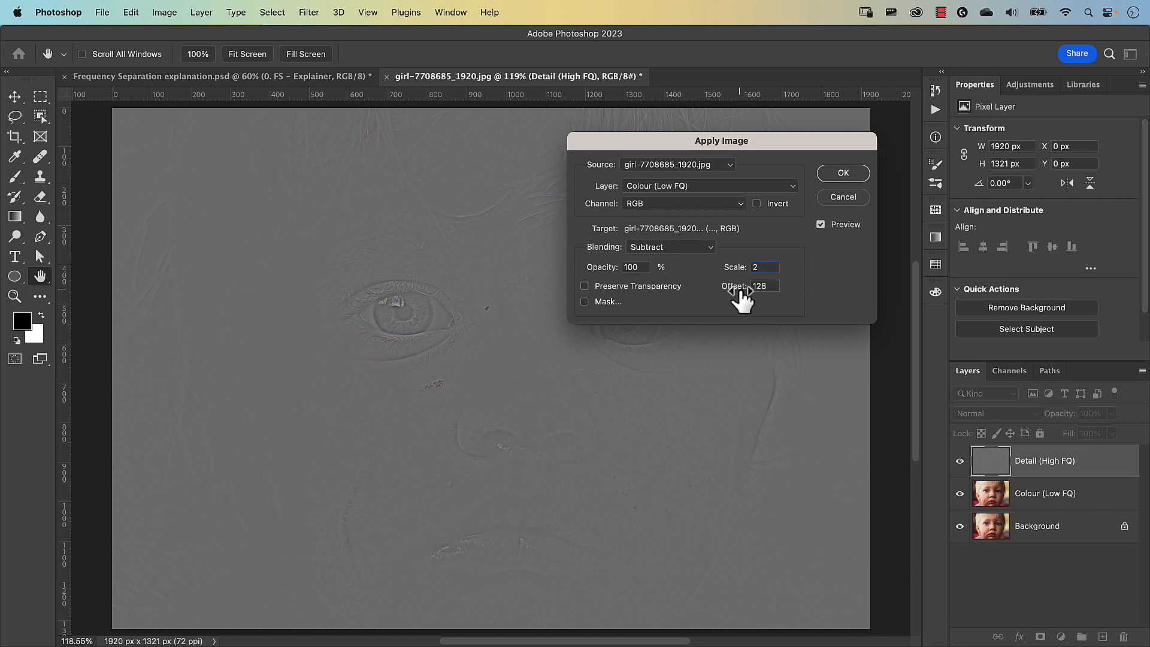
pyautogui.doubleClick(762, 286)
pyautogui.click(841, 174)
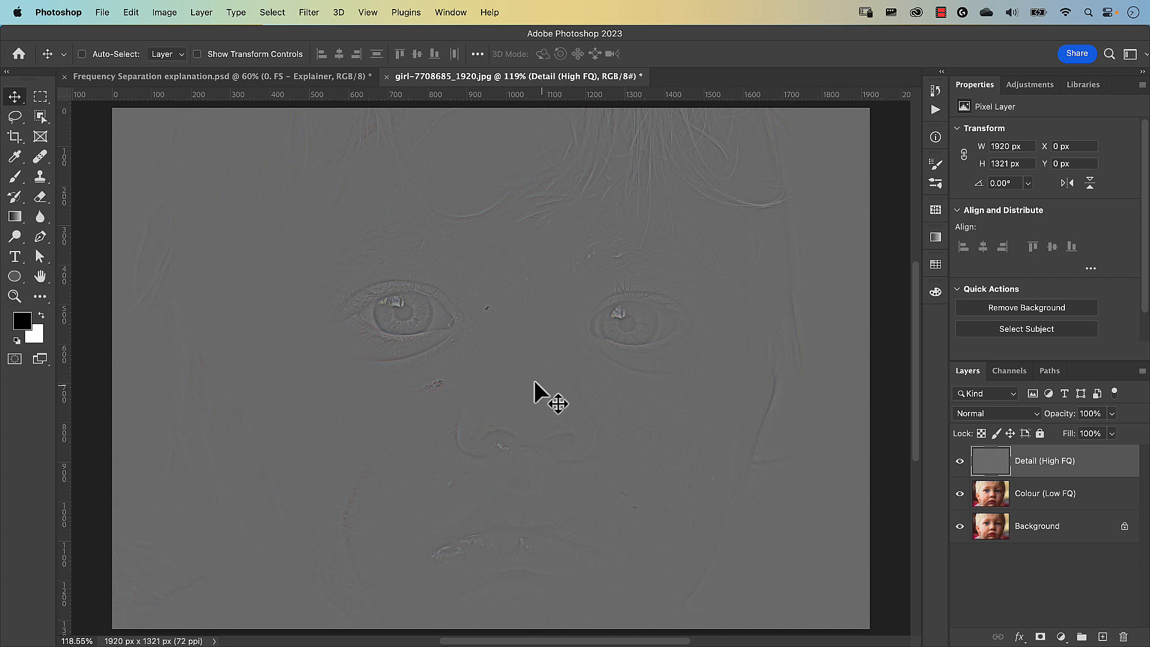
# Check the FS layers diagram in Frequency Separation explanation.psd, and set the portrait's Detail (High FQ) layer to the Linear Light blend mode.
pyautogui.click(234, 78)
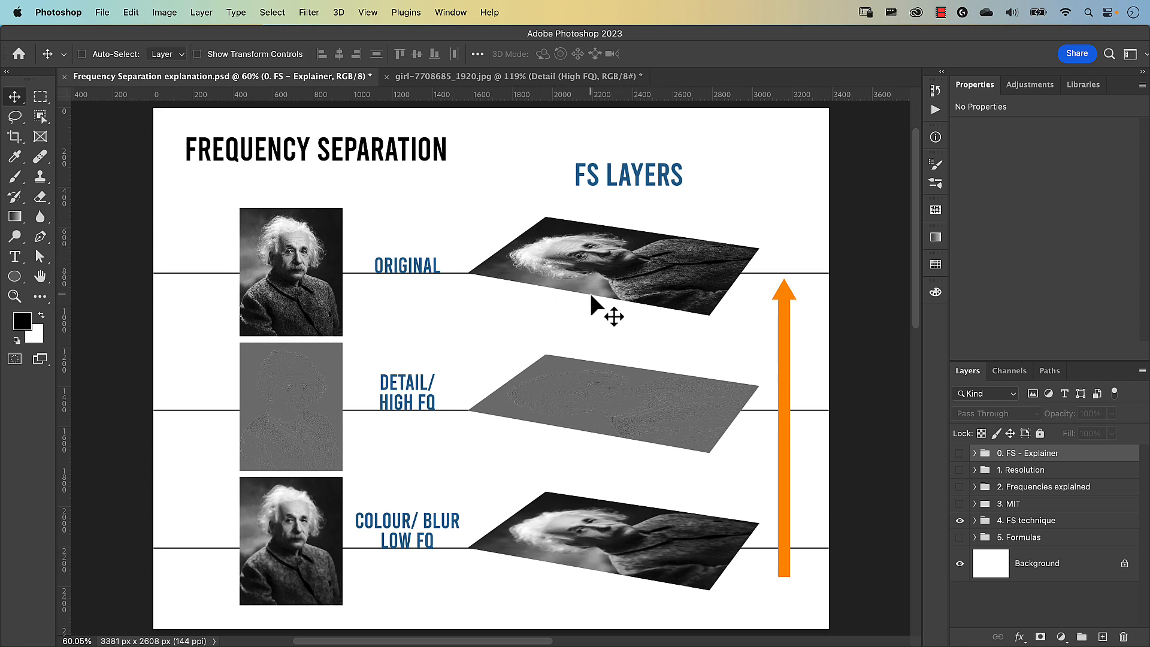
pyautogui.click(465, 78)
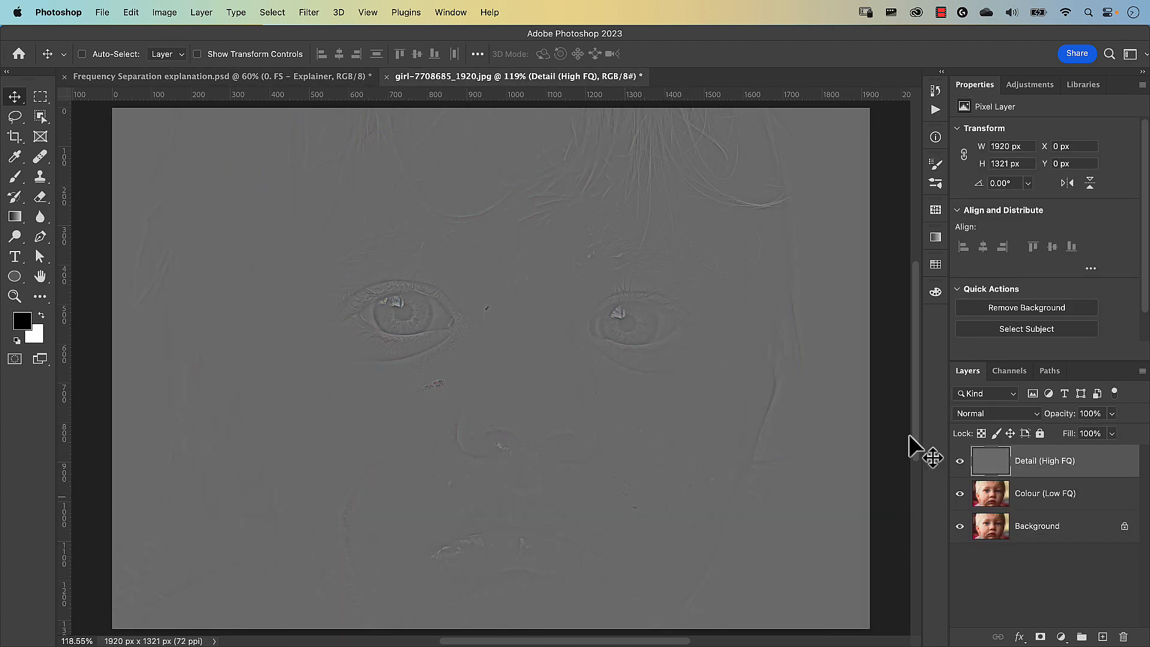
pyautogui.click(265, 78)
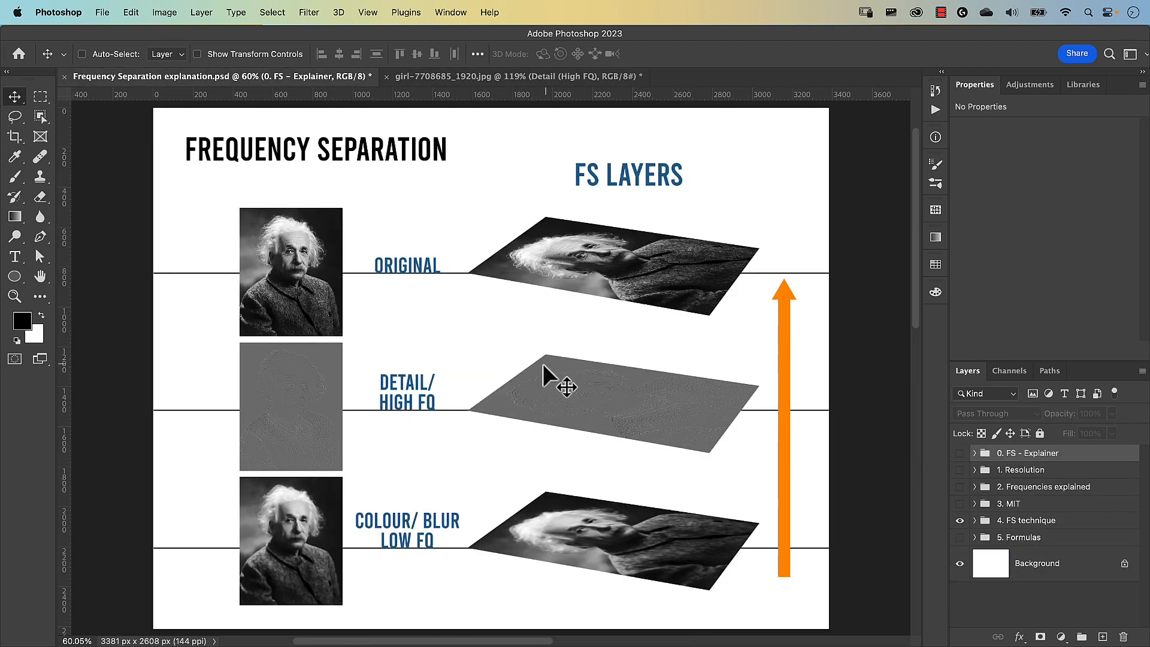
pyautogui.click(514, 76)
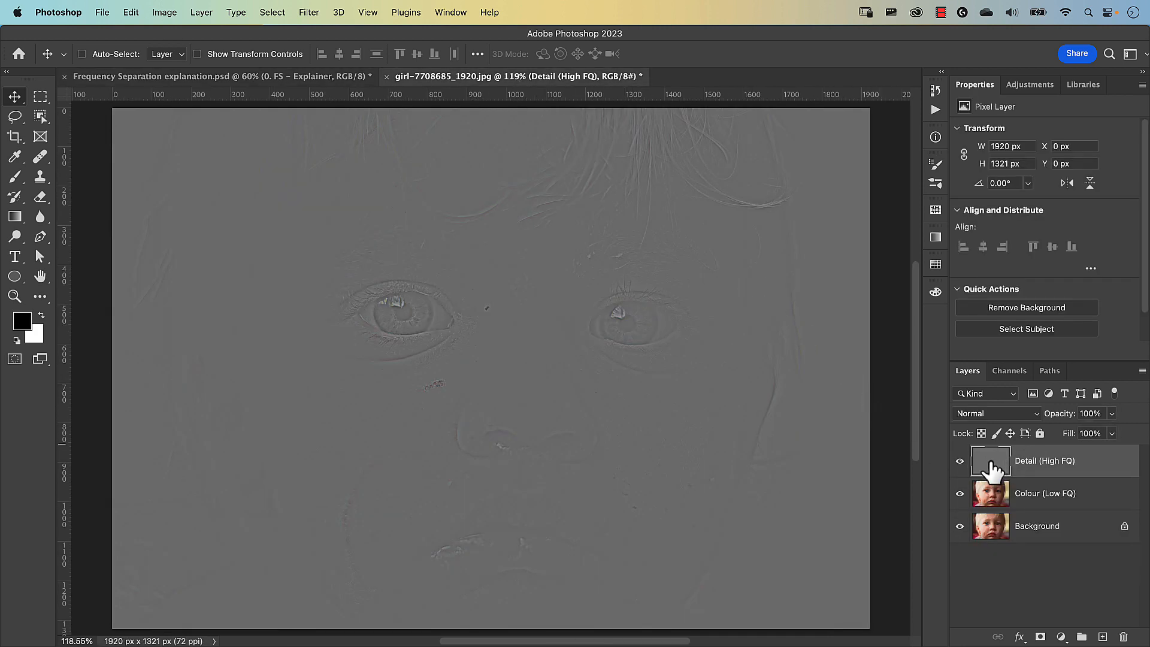
pyautogui.click(971, 413)
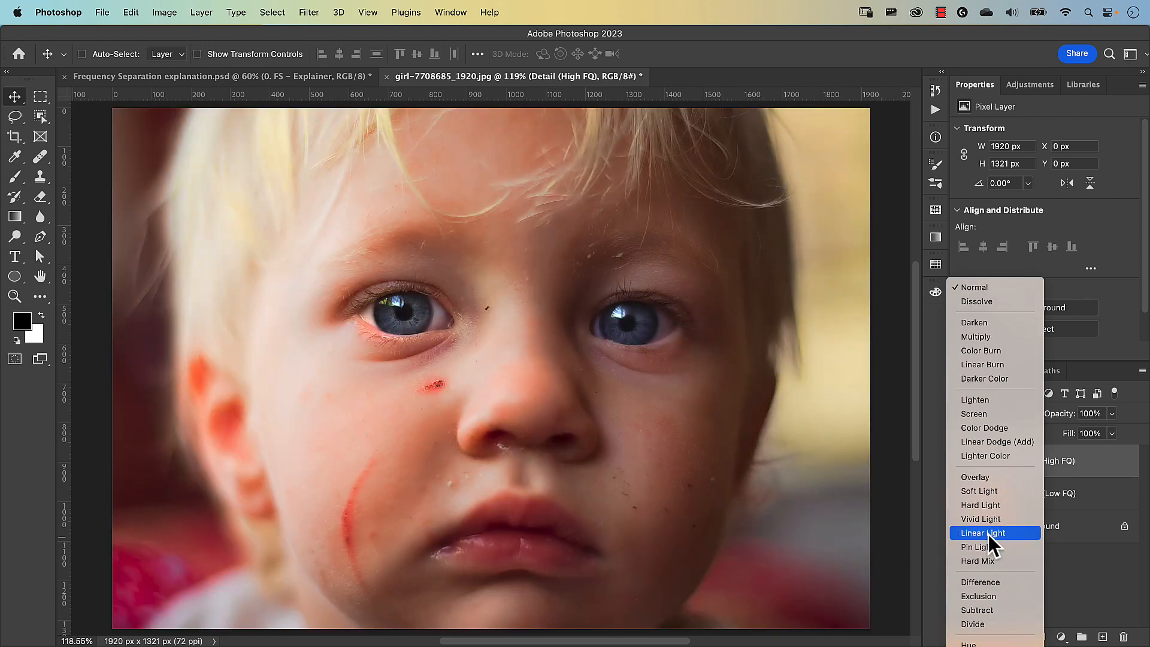
pyautogui.click(988, 533)
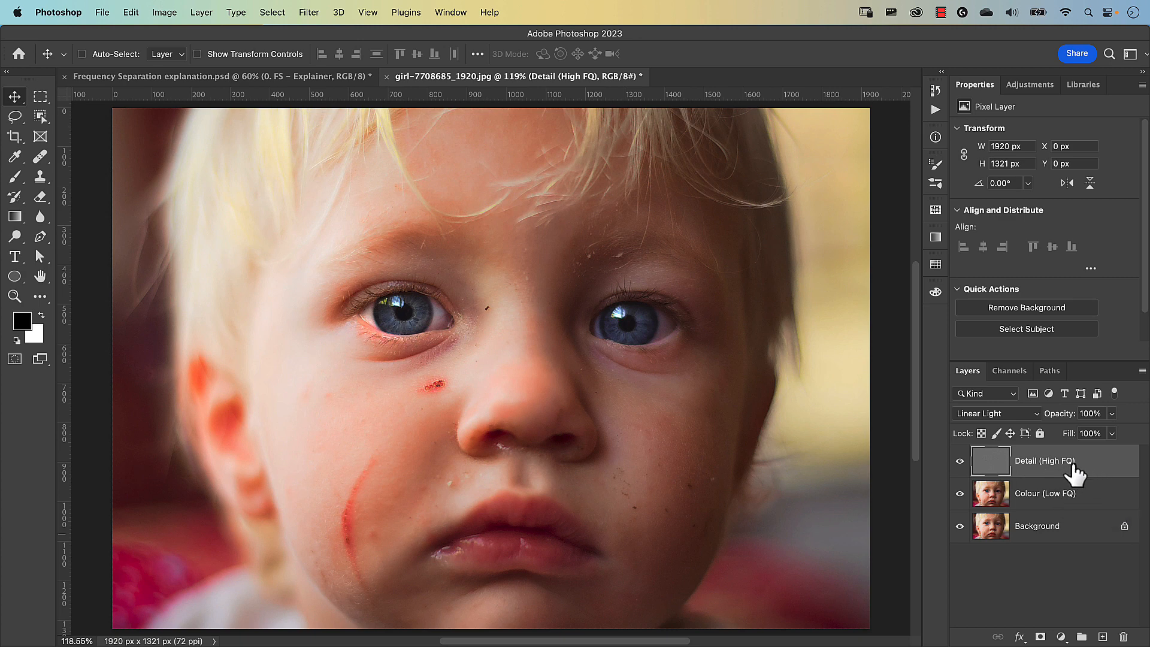
# Group the Detail (High FQ) and Colour (Low FQ) layers and name the group FS.
pyautogui.keyDown('shift'); pyautogui.click(1093, 504); pyautogui.keyUp('shift')
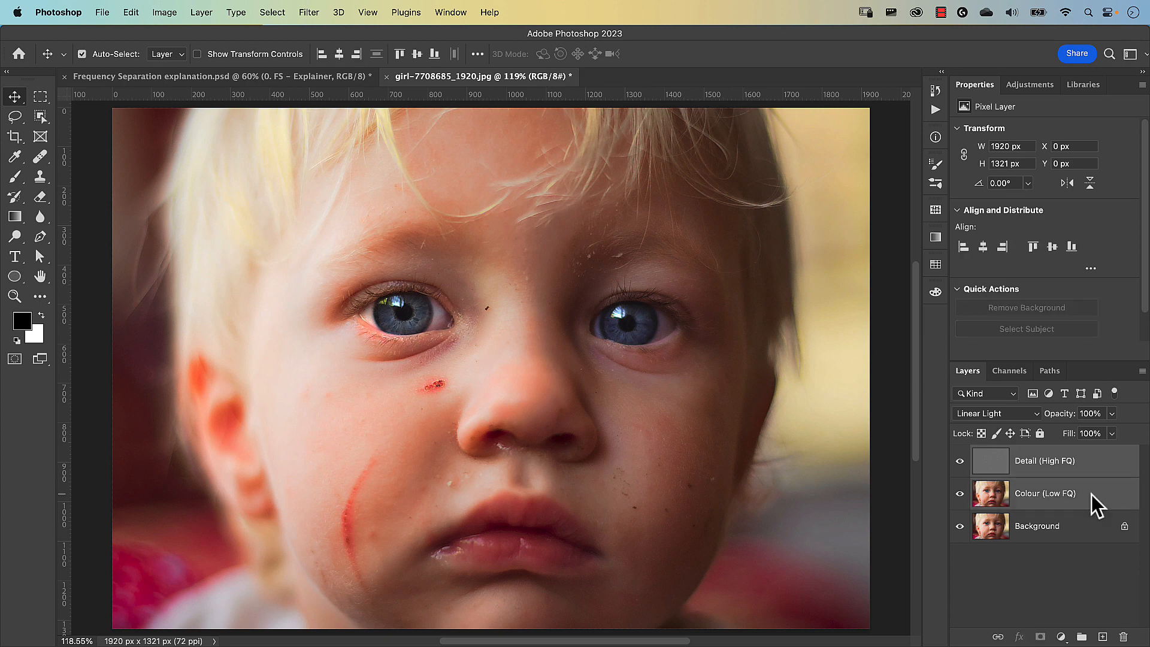
pyautogui.press('super+g')
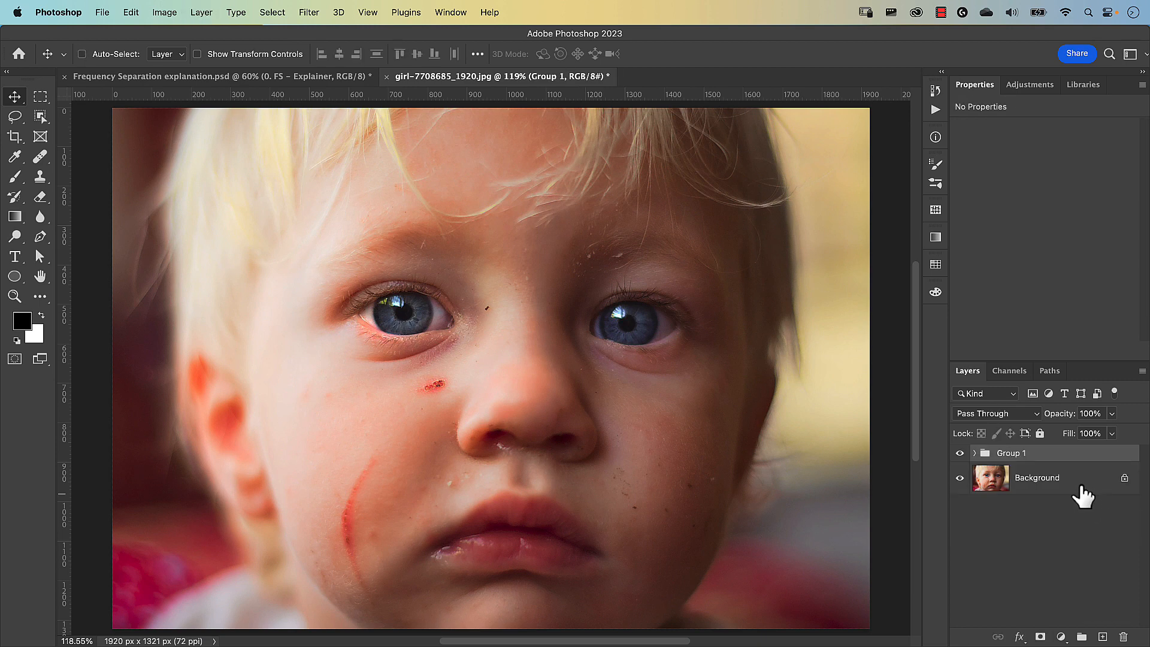
pyautogui.doubleClick(1012, 453)
pyautogui.write('FS')
pyautogui.press('Return')
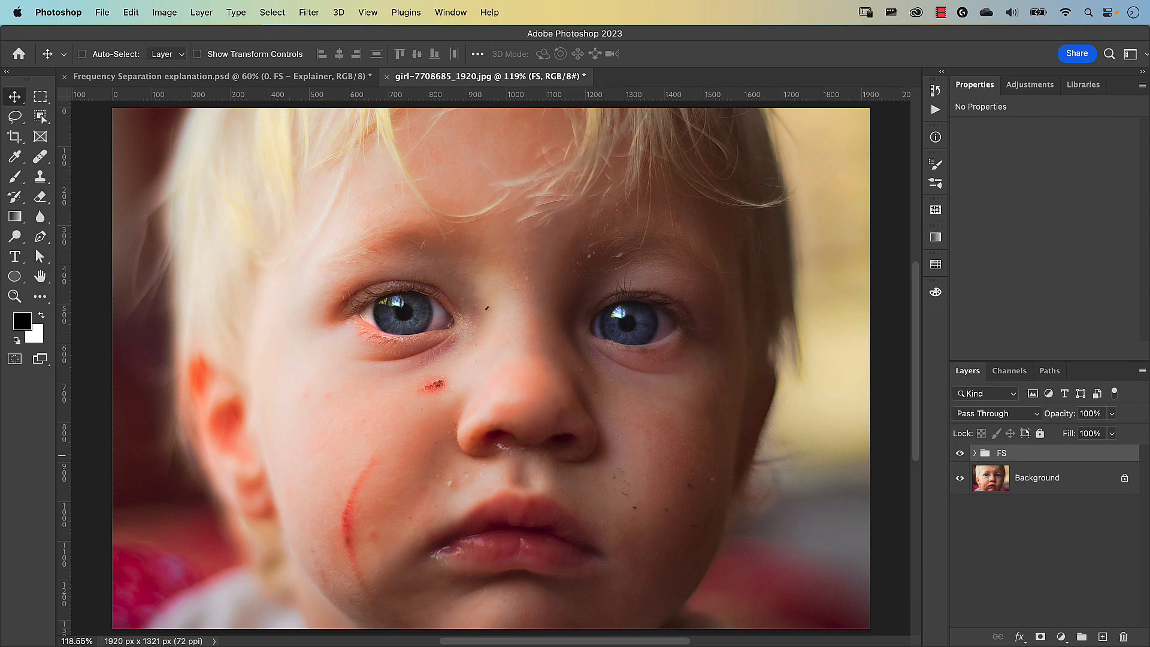
# Compare the portrait with the FS group hidden and shown, and expand the group to select the Detail (High FQ) layer.
pyautogui.click(960, 455)
pyautogui.click(960, 455)
pyautogui.click(961, 455)
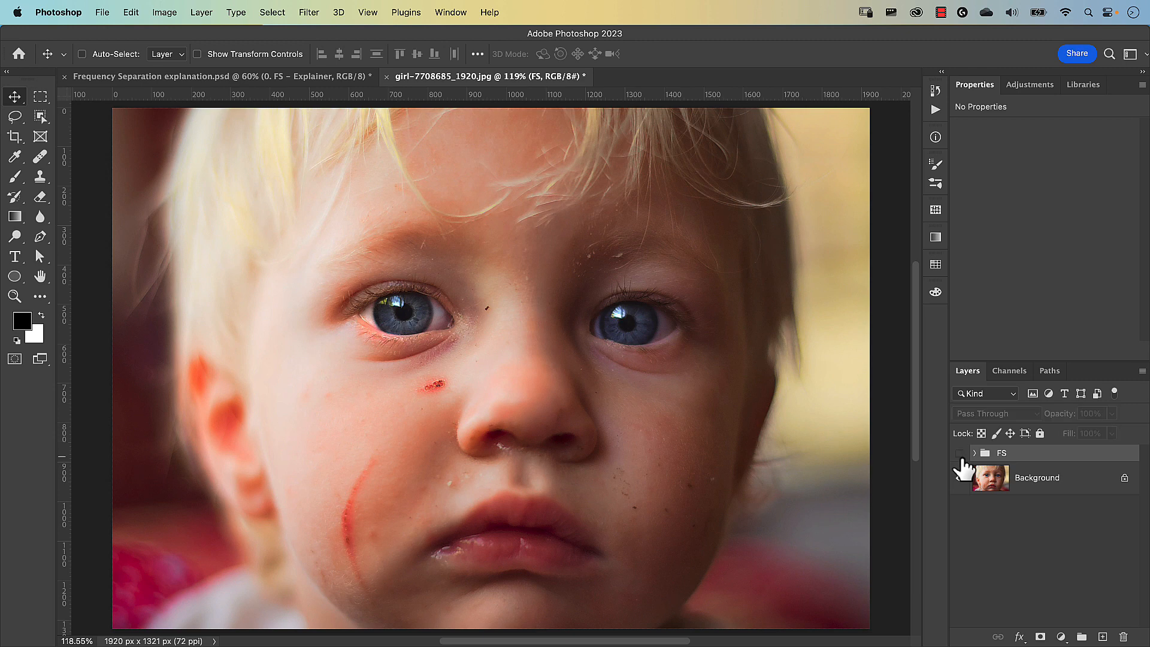
pyautogui.click(960, 455)
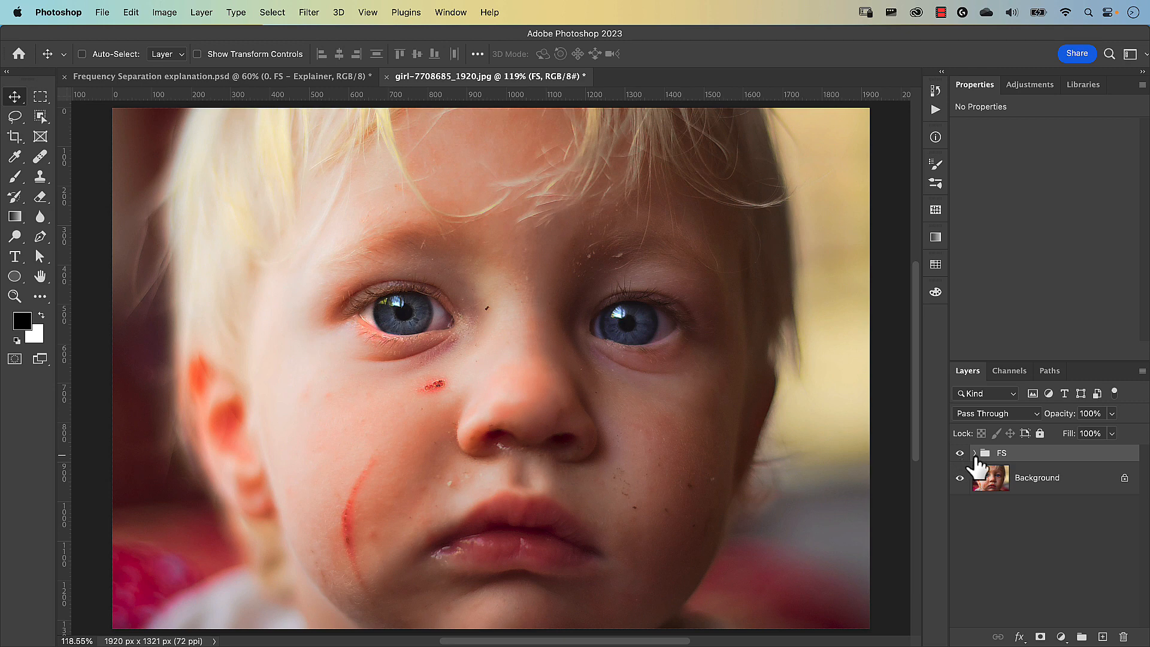
pyautogui.click(974, 453)
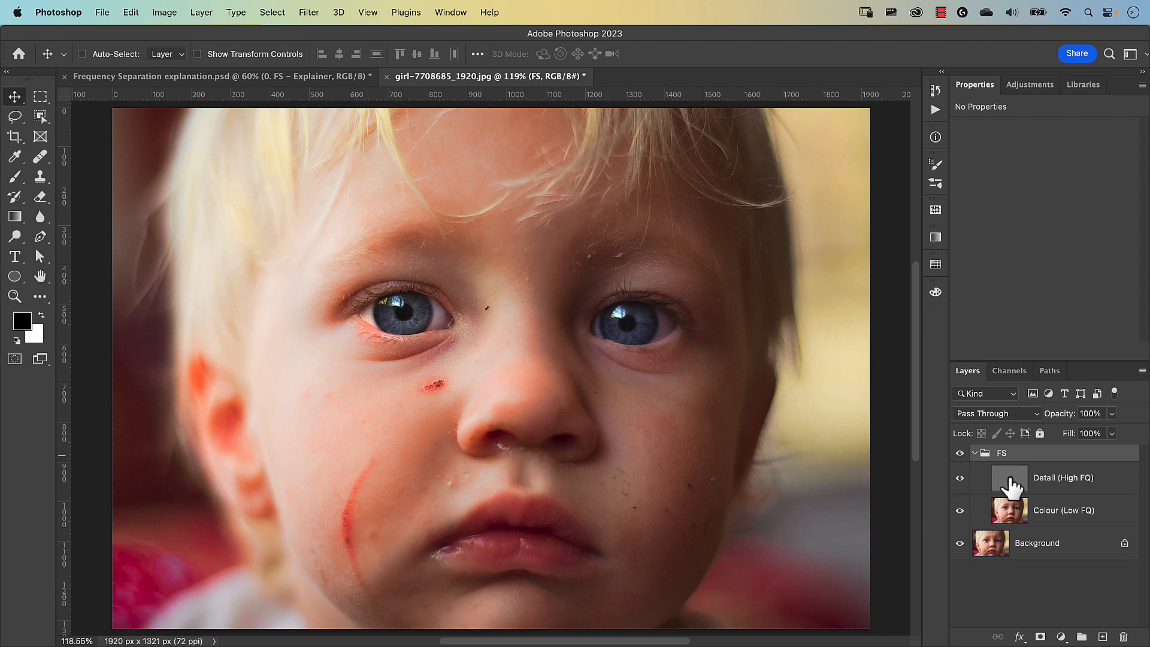
pyautogui.click(1012, 479)
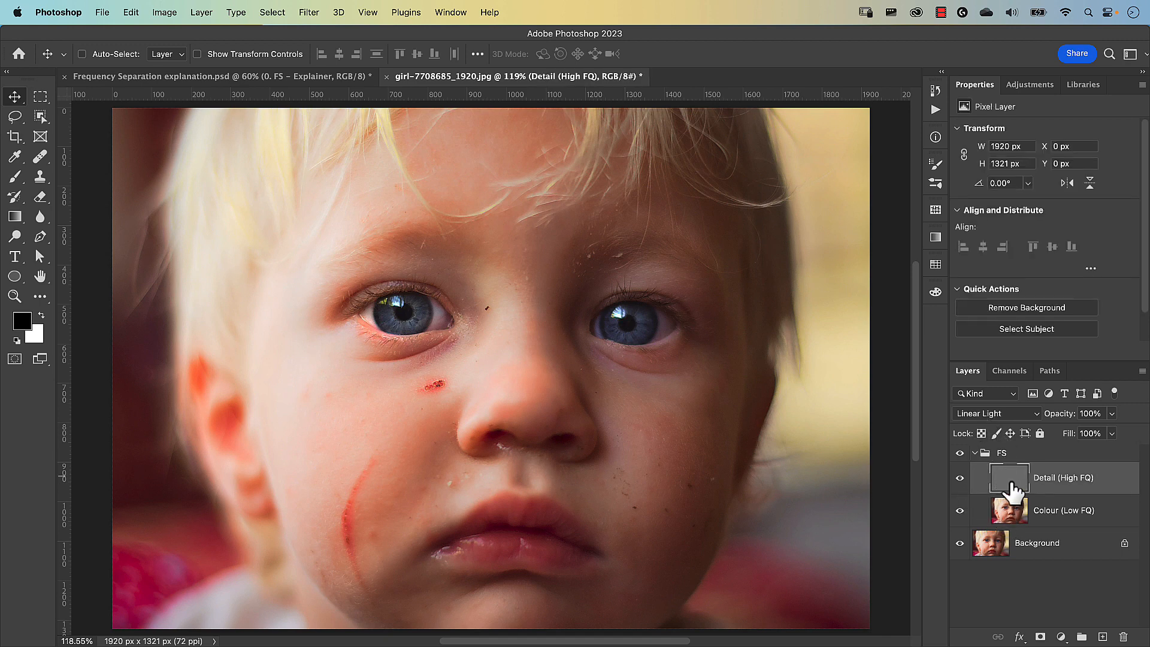
# Switch to Frequency Separation explanation.psd and show the 5. Formulas group in place of the 4. FS technique group.
pyautogui.click(206, 78)
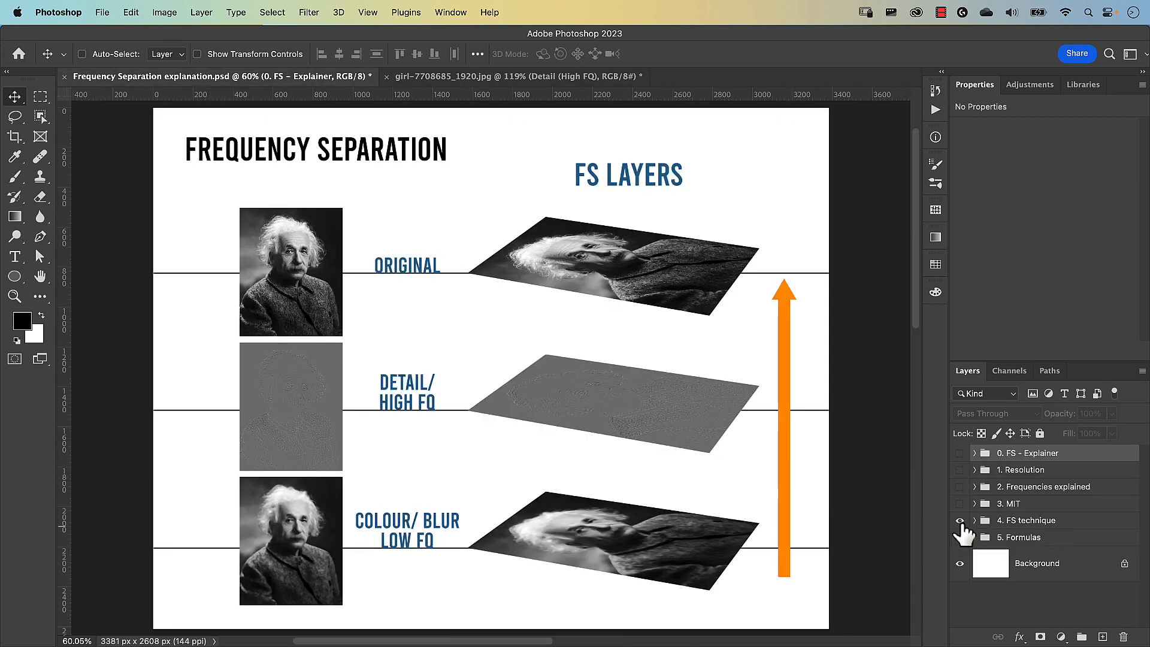
pyautogui.click(960, 537)
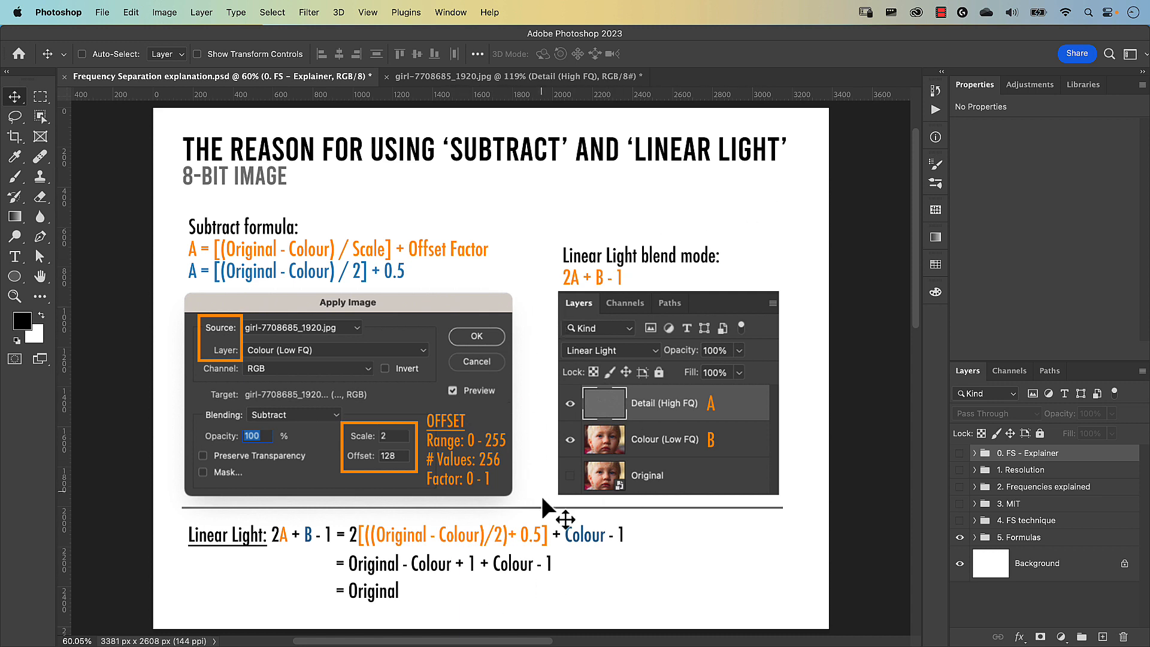
# Add a new layer above the groups and set up a 28 px brush with a bright red foreground colour.
pyautogui.click(1103, 637)
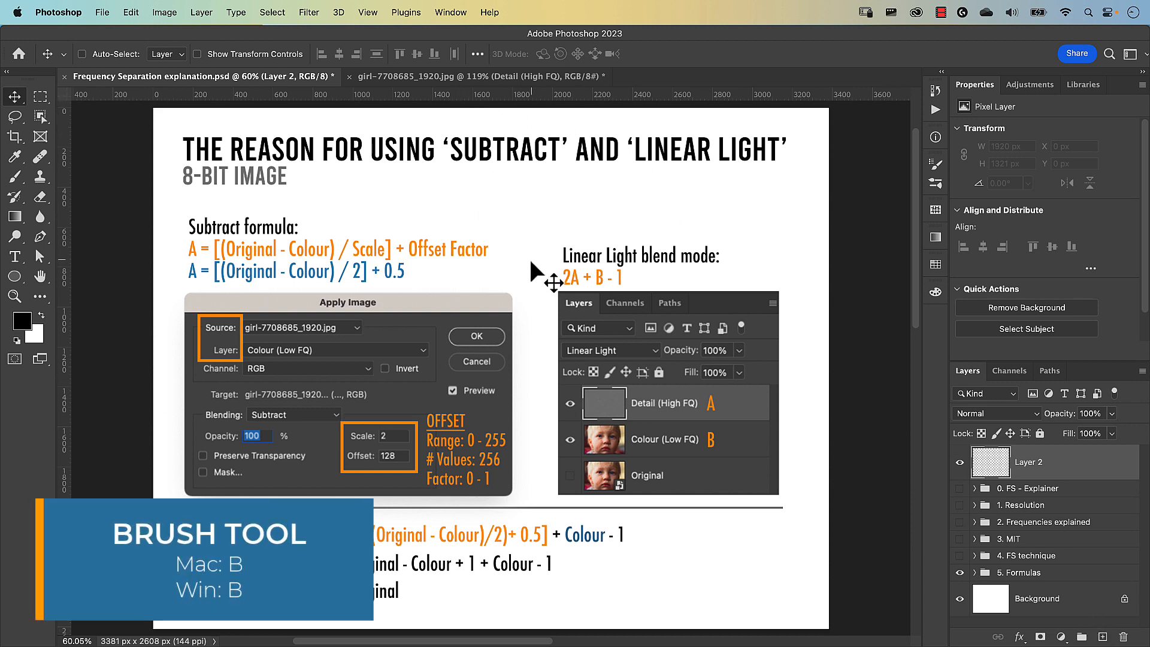
pyautogui.press('b')
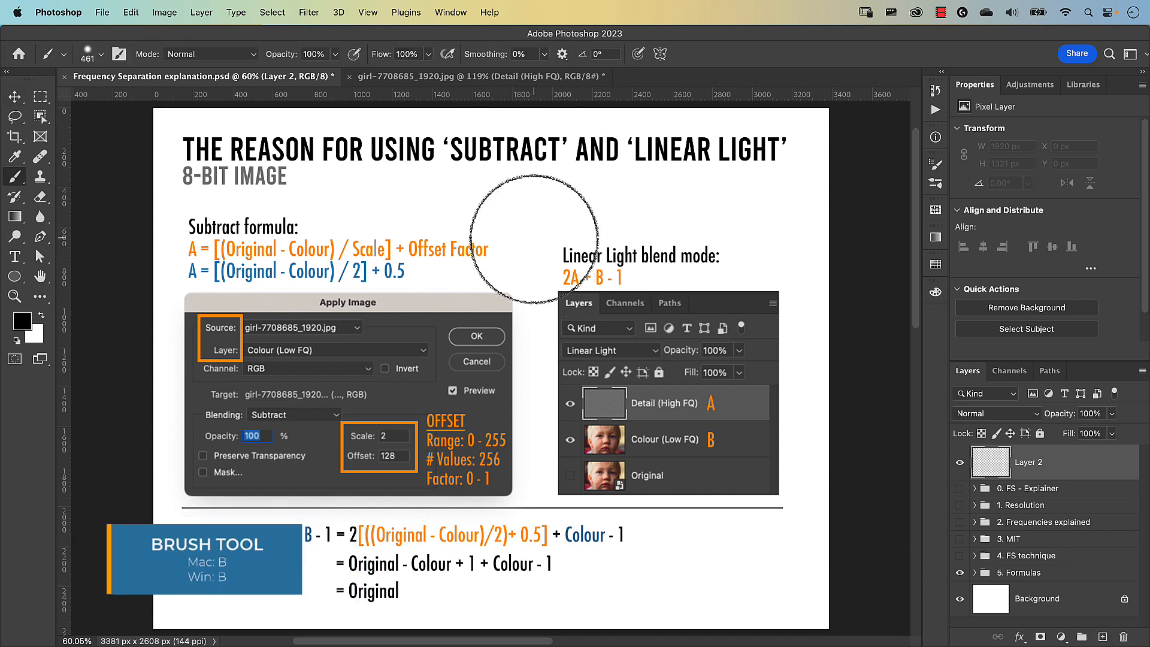
pyautogui.moveTo(564, 275)
pyautogui.mouseDown()
pyautogui.moveTo(529, 296)
pyautogui.moveTo(476, 286)
pyautogui.moveTo(462, 303)
pyautogui.moveTo(461, 523)
pyautogui.mouseUp()
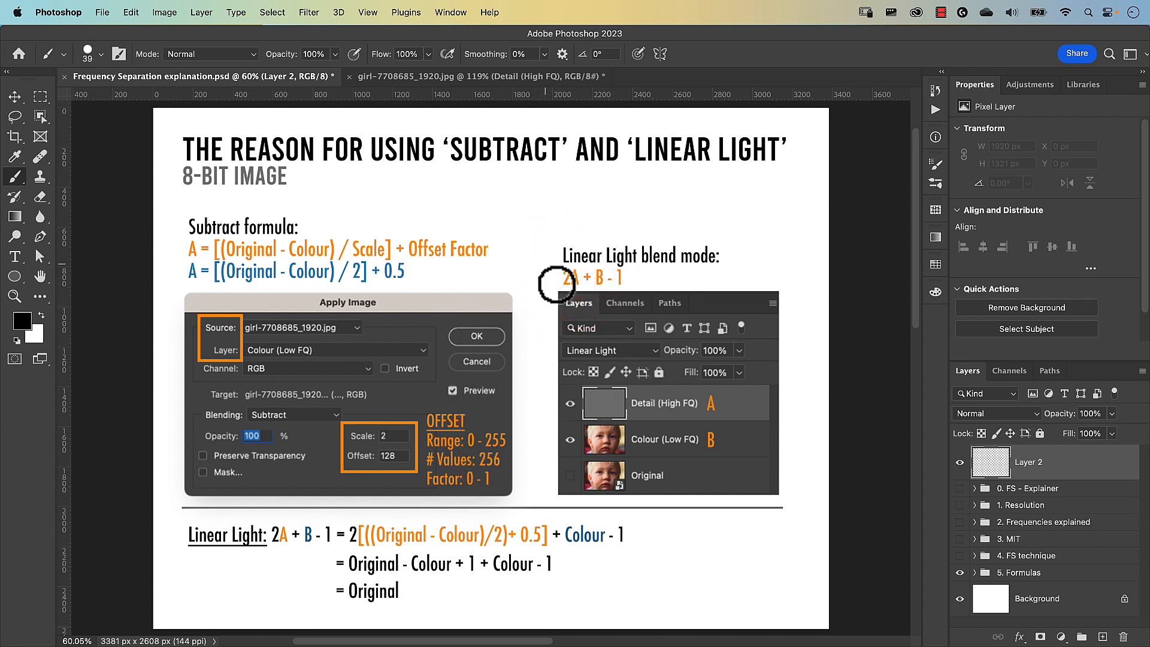
pyautogui.moveTo(557, 284); pyautogui.dragTo(543, 304)
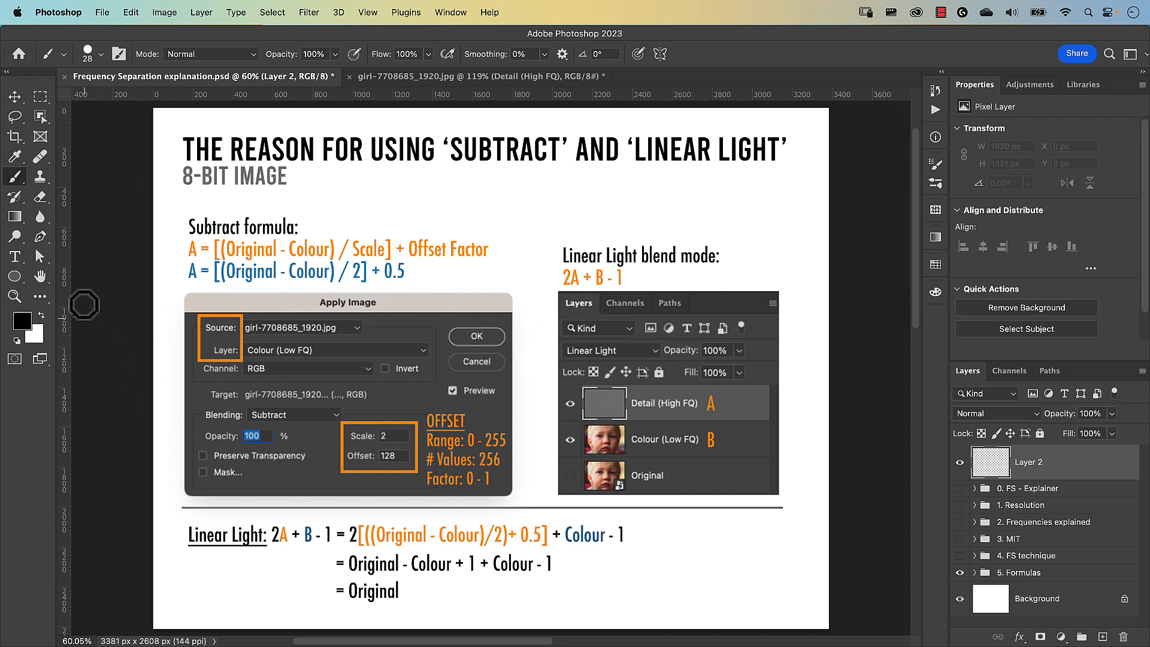
pyautogui.click(23, 321)
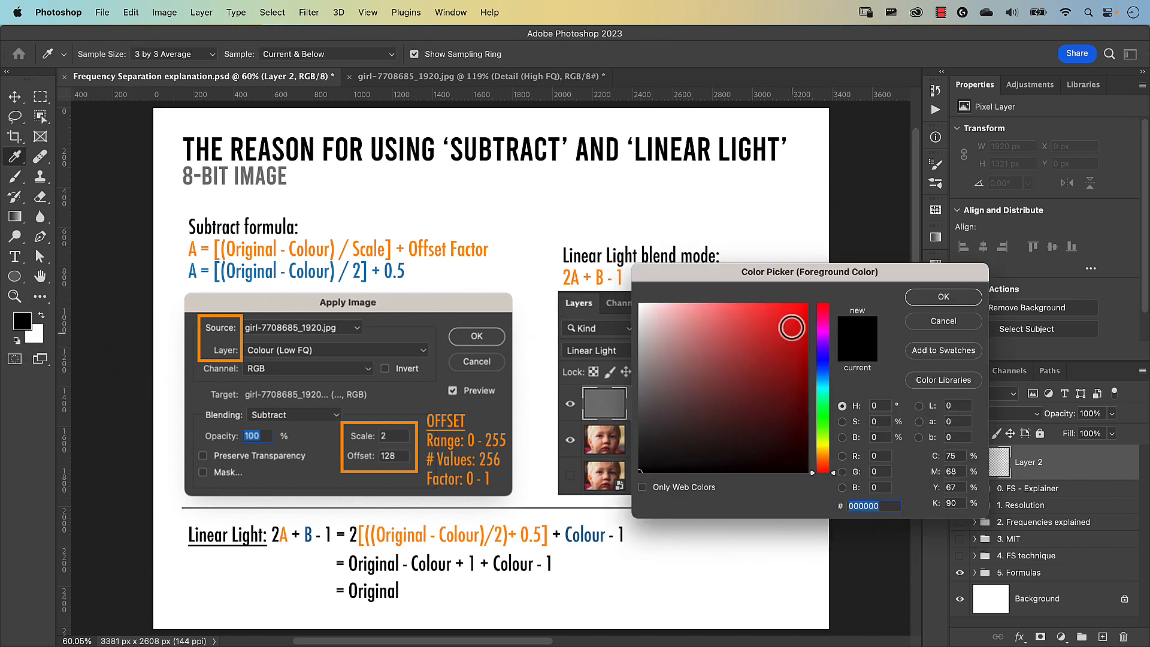
pyautogui.click(791, 327)
pyautogui.click(942, 296)
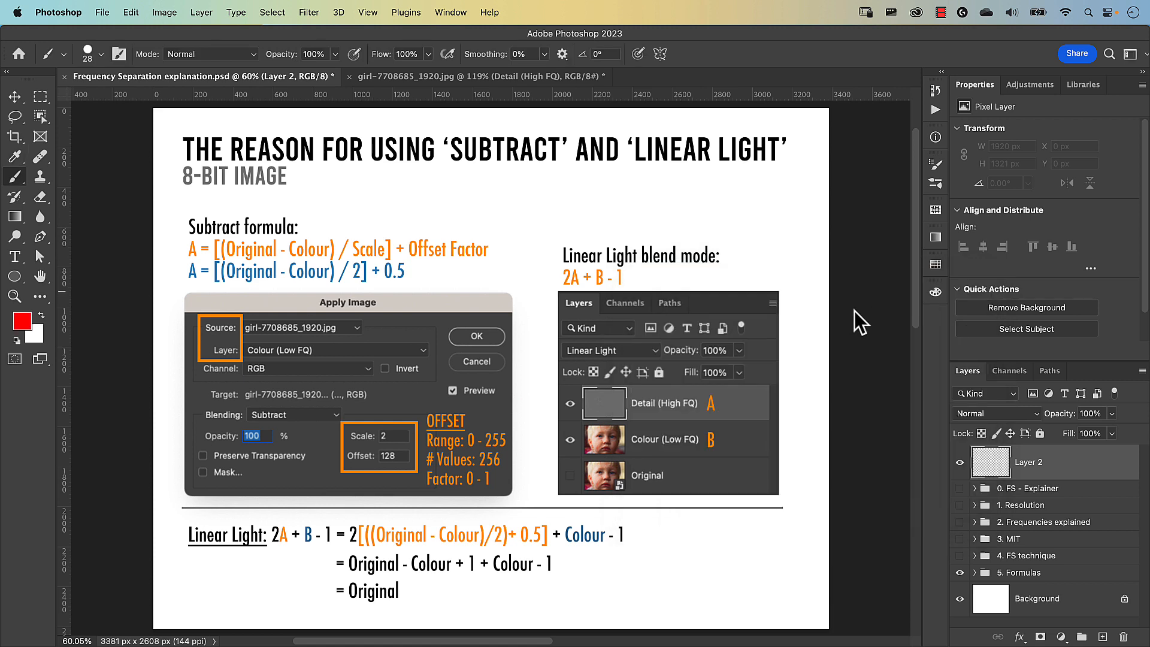
# Mark the Linear Light and blue Subtract formulas in red, circle 2A in the lower equation, and underline its bracketed expression.
pyautogui.moveTo(549, 272)
pyautogui.mouseDown()
pyautogui.moveTo(551, 249)
pyautogui.moveTo(572, 294)
pyautogui.mouseUp()
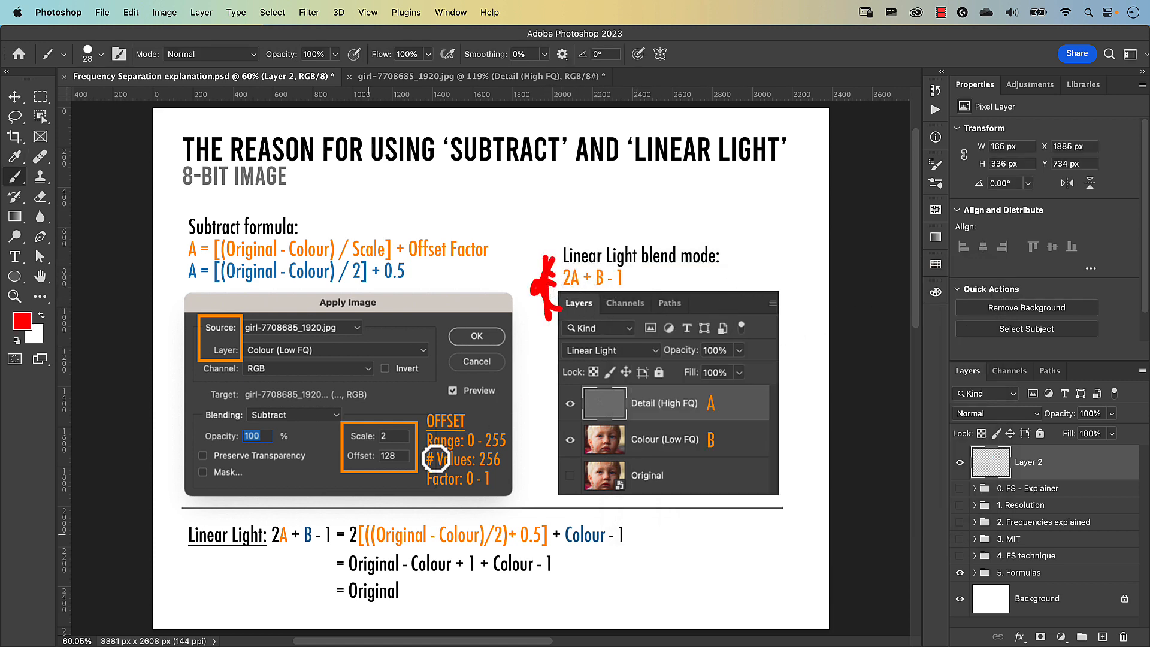
pyautogui.moveTo(272, 554)
pyautogui.mouseDown()
pyautogui.moveTo(330, 542)
pyautogui.moveTo(282, 519)
pyautogui.moveTo(277, 542)
pyautogui.mouseUp()
pyautogui.moveTo(182, 267)
pyautogui.mouseDown()
pyautogui.moveTo(201, 256)
pyautogui.moveTo(171, 284)
pyautogui.mouseUp()
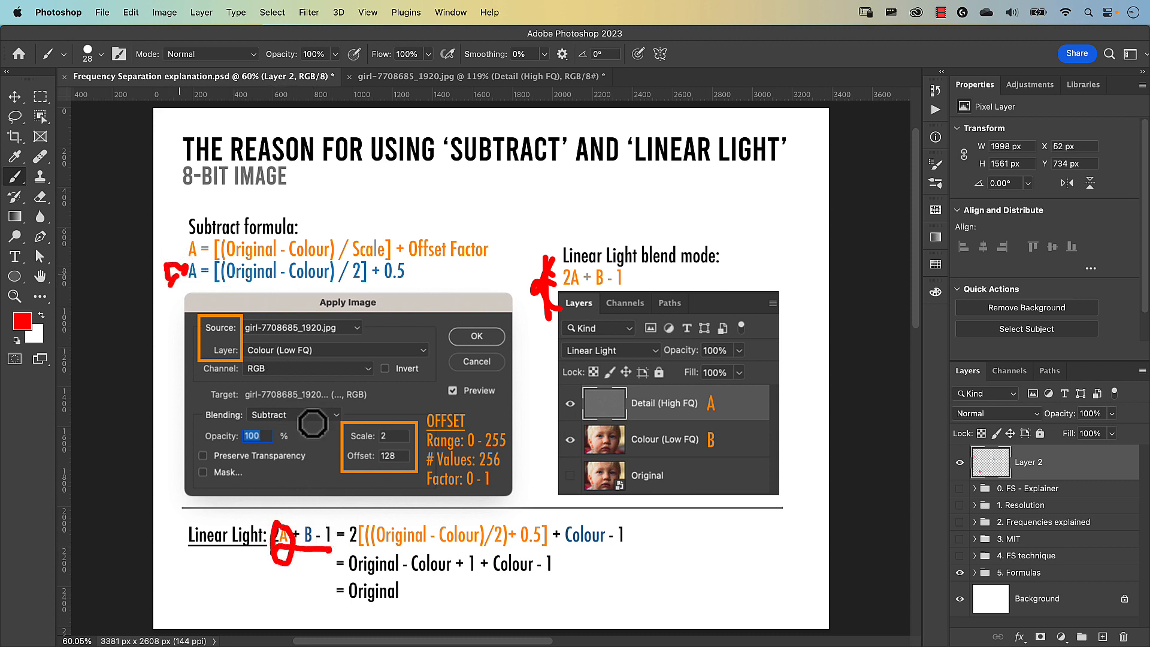
pyautogui.moveTo(352, 547)
pyautogui.mouseDown()
pyautogui.moveTo(397, 535)
pyautogui.moveTo(550, 541)
pyautogui.mouseUp()
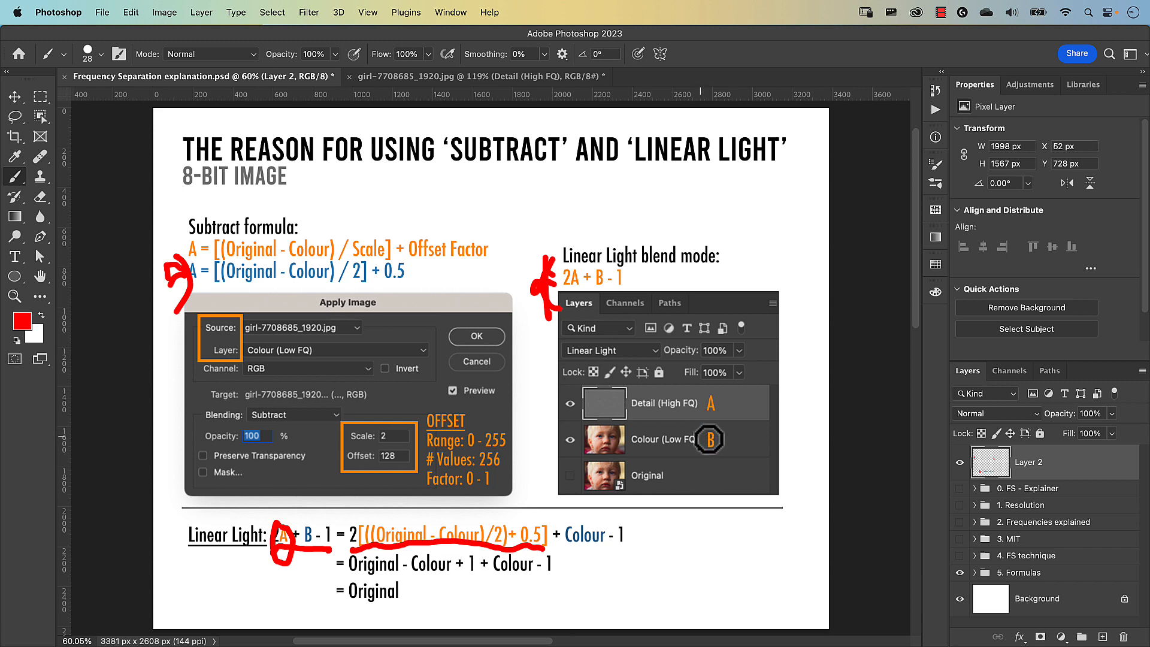
# Mark the Colour (Low FQ) layer name, underline Colour in the equation, and label the equation's two terms A and B.
pyautogui.moveTo(638, 450); pyautogui.dragTo(653, 448)
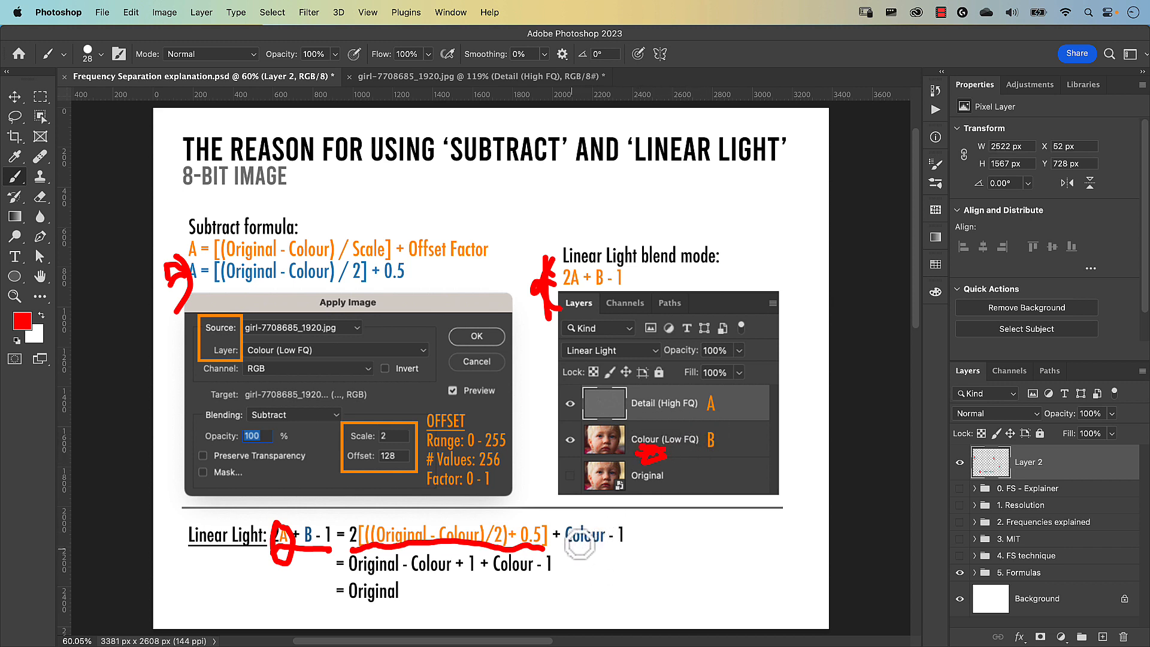
pyautogui.moveTo(580, 545); pyautogui.dragTo(604, 548)
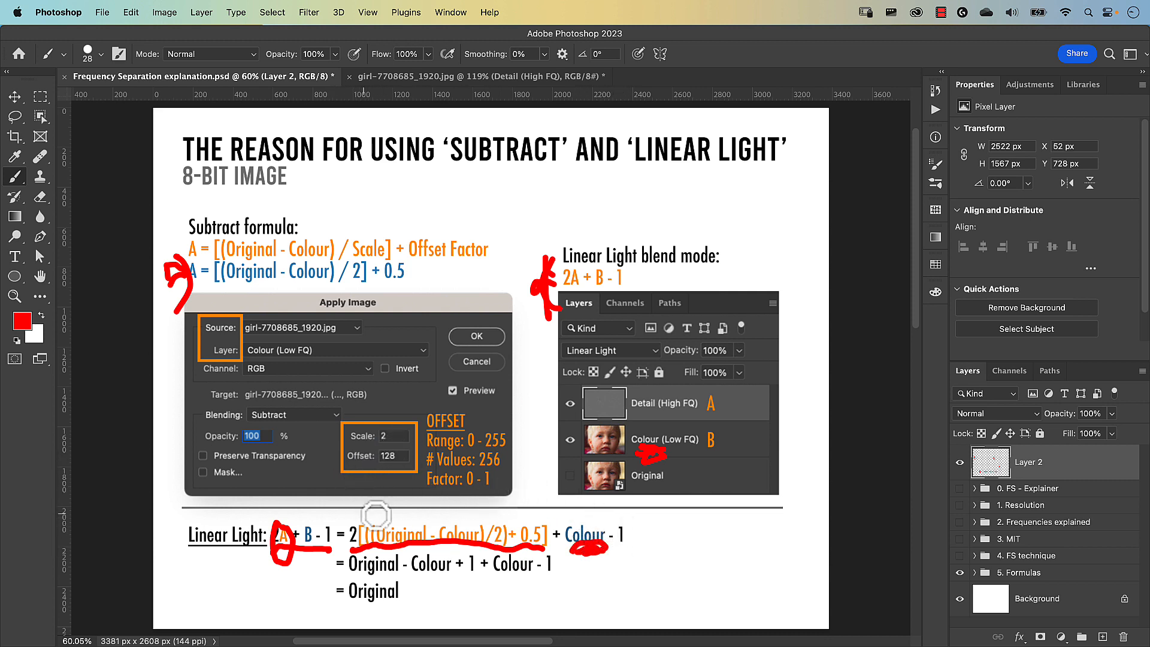
pyautogui.moveTo(428, 536); pyautogui.dragTo(459, 535)
pyautogui.moveTo(573, 509)
pyautogui.mouseDown()
pyautogui.moveTo(576, 529)
pyautogui.moveTo(599, 522)
pyautogui.moveTo(590, 550)
pyautogui.mouseUp()
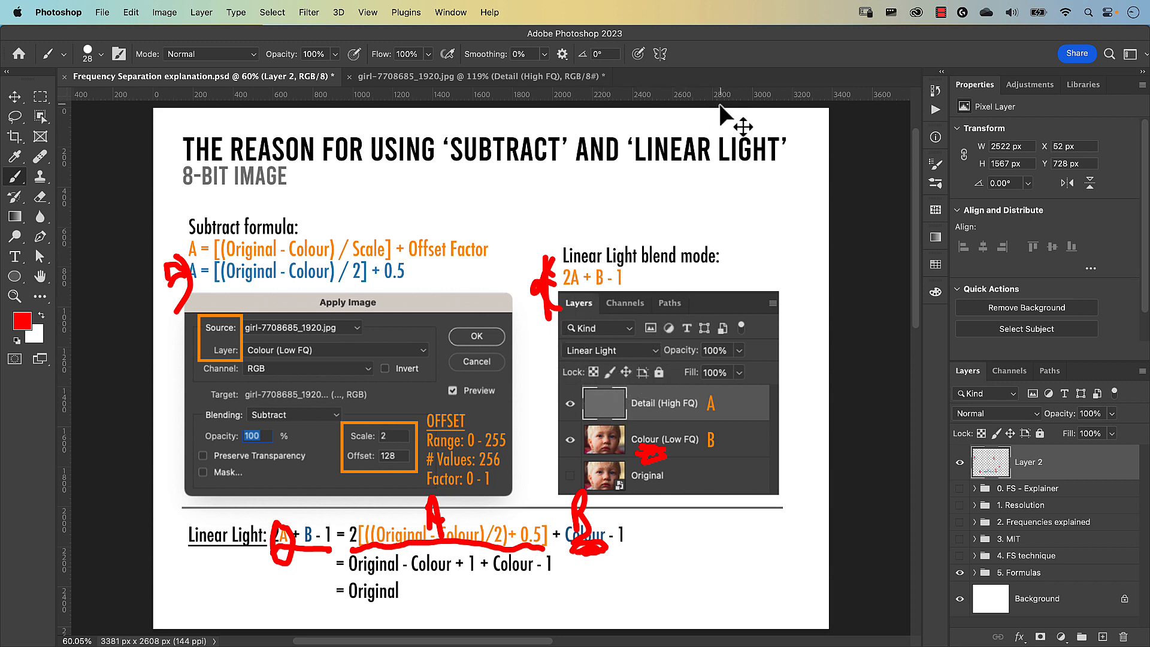
# Clear all red brush marks from the annotation layer and deselect.
pyautogui.hotkey('ctrl', 'a')
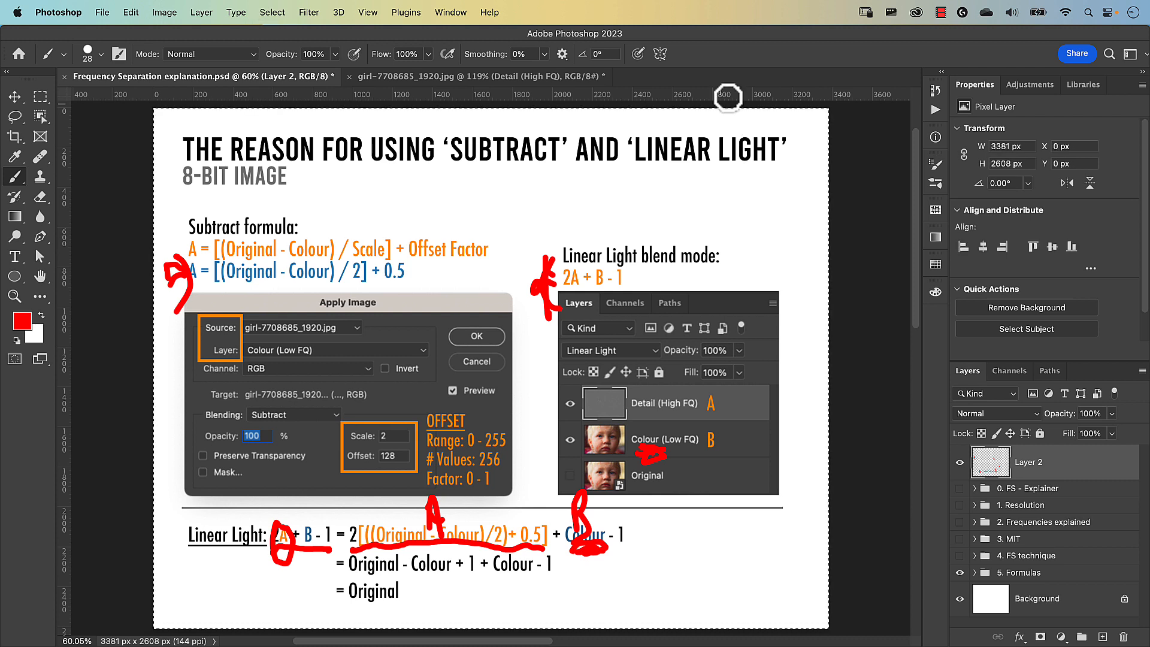
pyautogui.press('Delete')
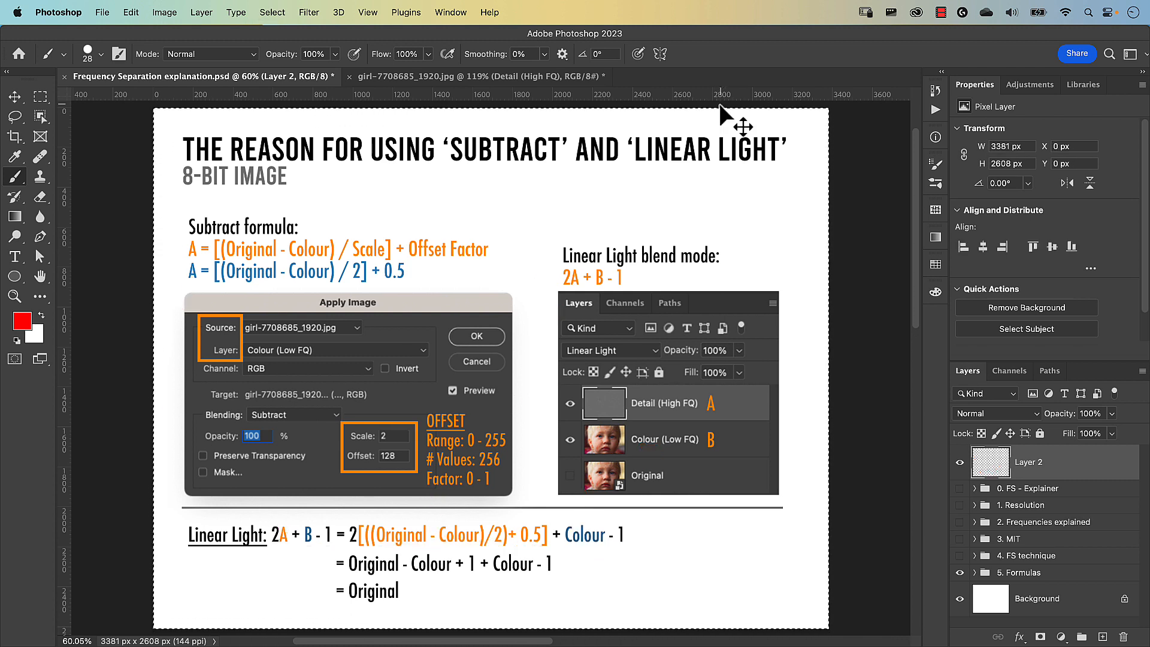
pyautogui.hotkey('ctrl', 'd')
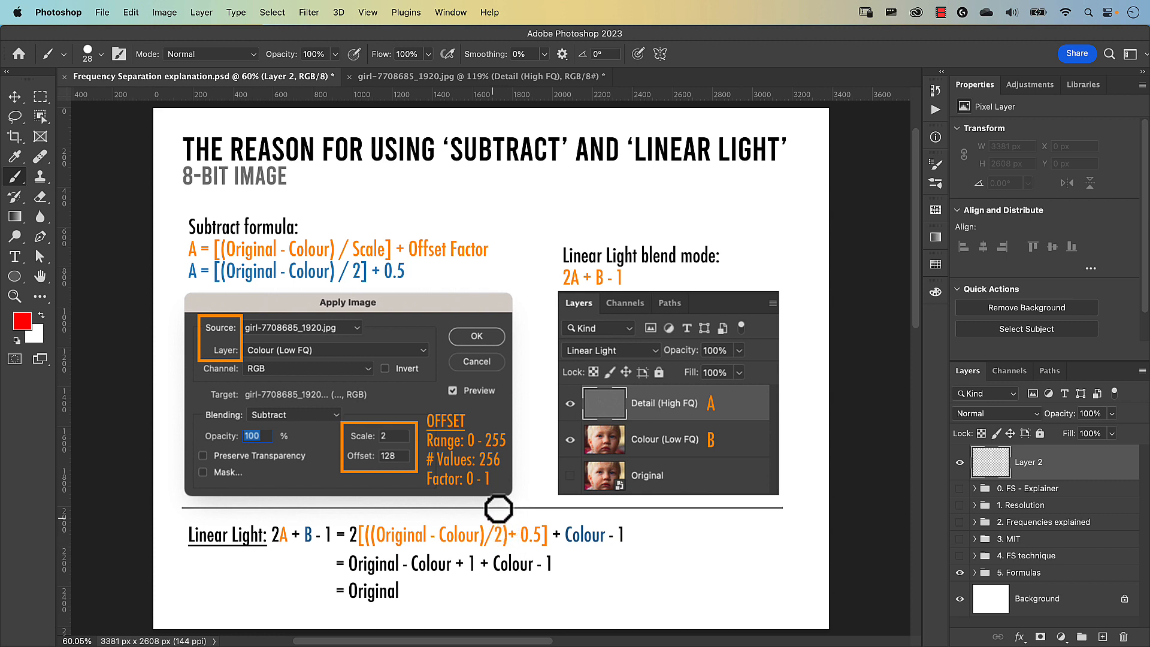
# Write x2 above the /2 and 0.5 terms, strike out both 2s in the equation, and write =1 beside the 0.5 term.
pyautogui.moveTo(473, 508)
pyautogui.mouseDown()
pyautogui.moveTo(476, 530)
pyautogui.moveTo(484, 519)
pyautogui.moveTo(542, 516)
pyautogui.mouseUp()
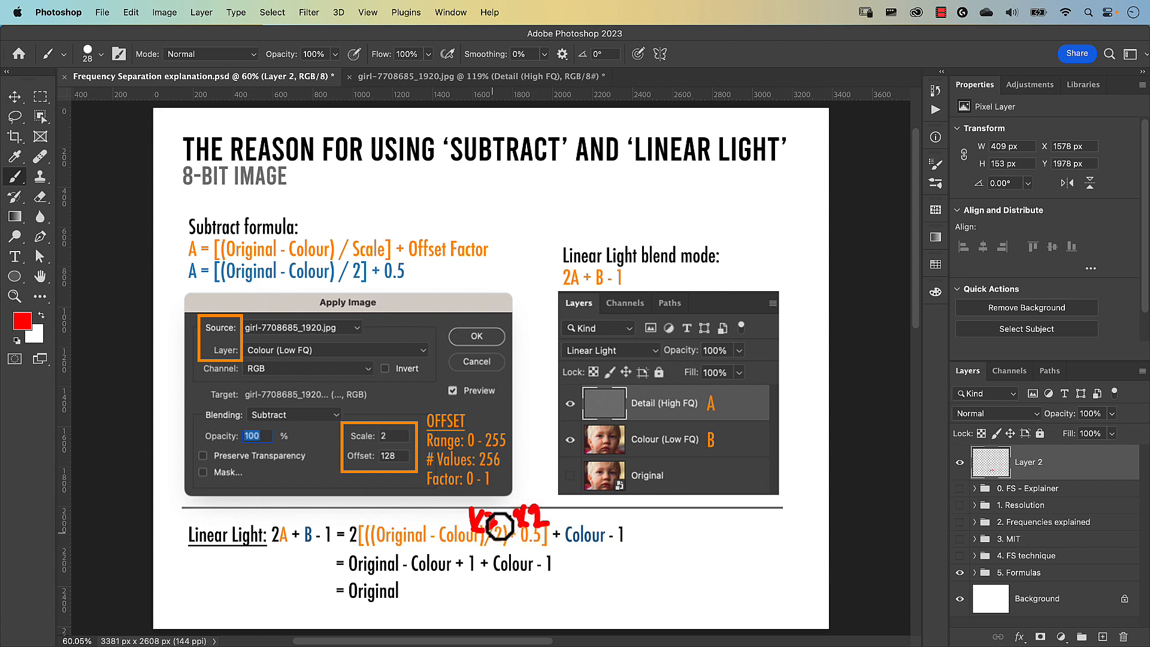
pyautogui.moveTo(497, 520)
pyautogui.mouseDown()
pyautogui.moveTo(502, 535)
pyautogui.moveTo(506, 519)
pyautogui.mouseUp()
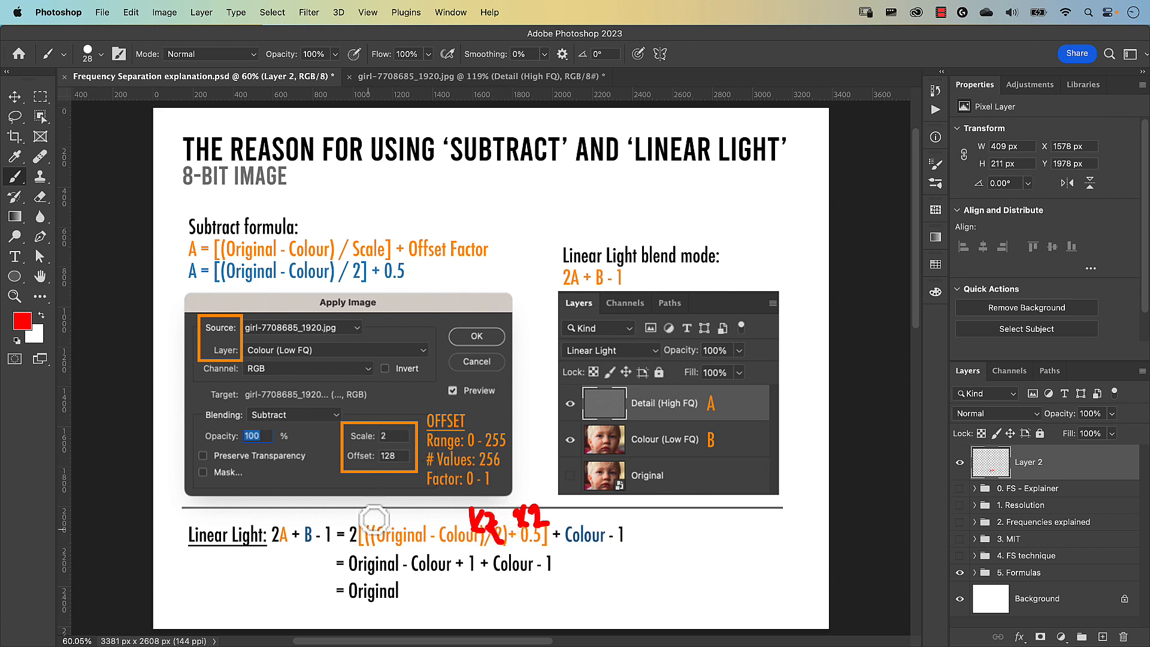
pyautogui.moveTo(366, 518); pyautogui.dragTo(351, 542)
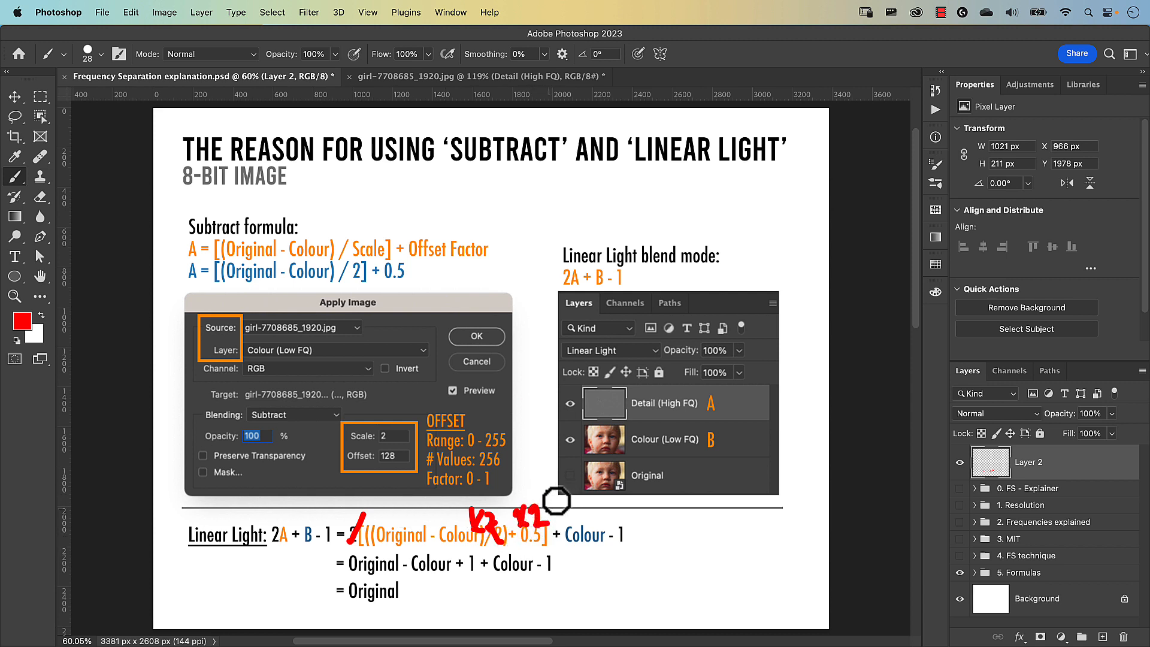
pyautogui.moveTo(552, 503)
pyautogui.mouseDown()
pyautogui.moveTo(556, 515)
pyautogui.moveTo(571, 507)
pyautogui.mouseUp()
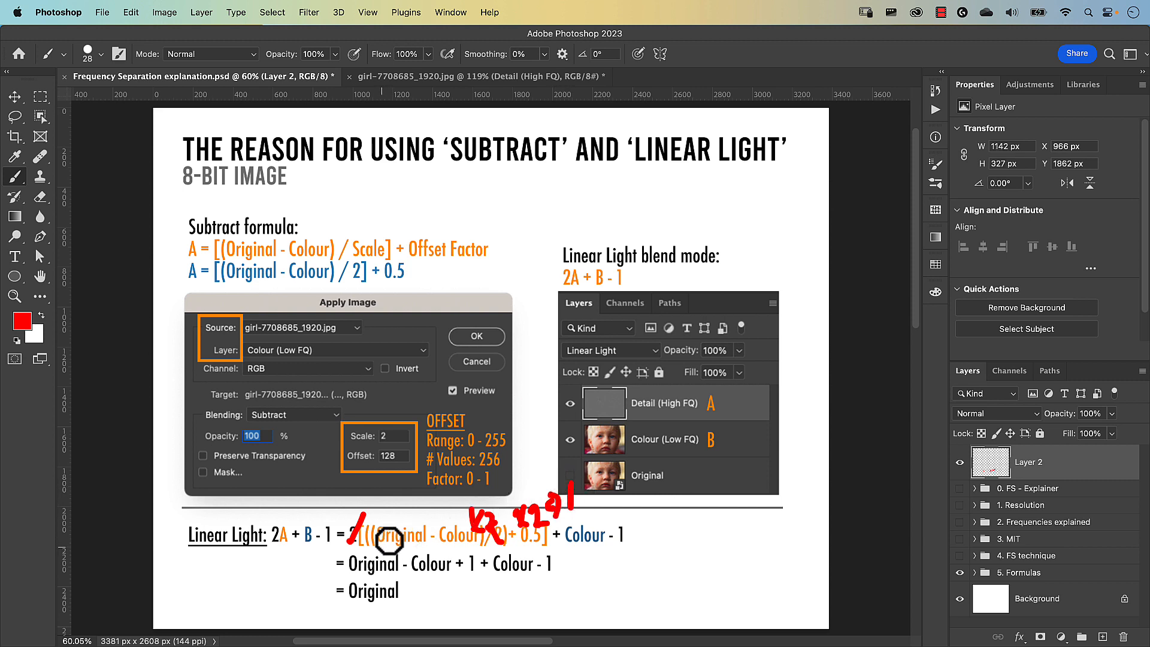
# Underline Original, Colour and Colour - 1 in the equation, circle the handwritten 1, mark the +1 below, and circle B - 1 above.
pyautogui.moveTo(379, 545); pyautogui.dragTo(475, 544)
pyautogui.moveTo(561, 472)
pyautogui.mouseDown()
pyautogui.moveTo(592, 470)
pyautogui.moveTo(572, 502)
pyautogui.mouseUp()
pyautogui.moveTo(467, 583); pyautogui.dragTo(479, 581)
pyautogui.moveTo(564, 547); pyautogui.dragTo(638, 548)
pyautogui.moveTo(606, 263)
pyautogui.mouseDown()
pyautogui.moveTo(622, 258)
pyautogui.moveTo(605, 306)
pyautogui.moveTo(626, 281)
pyautogui.mouseUp()
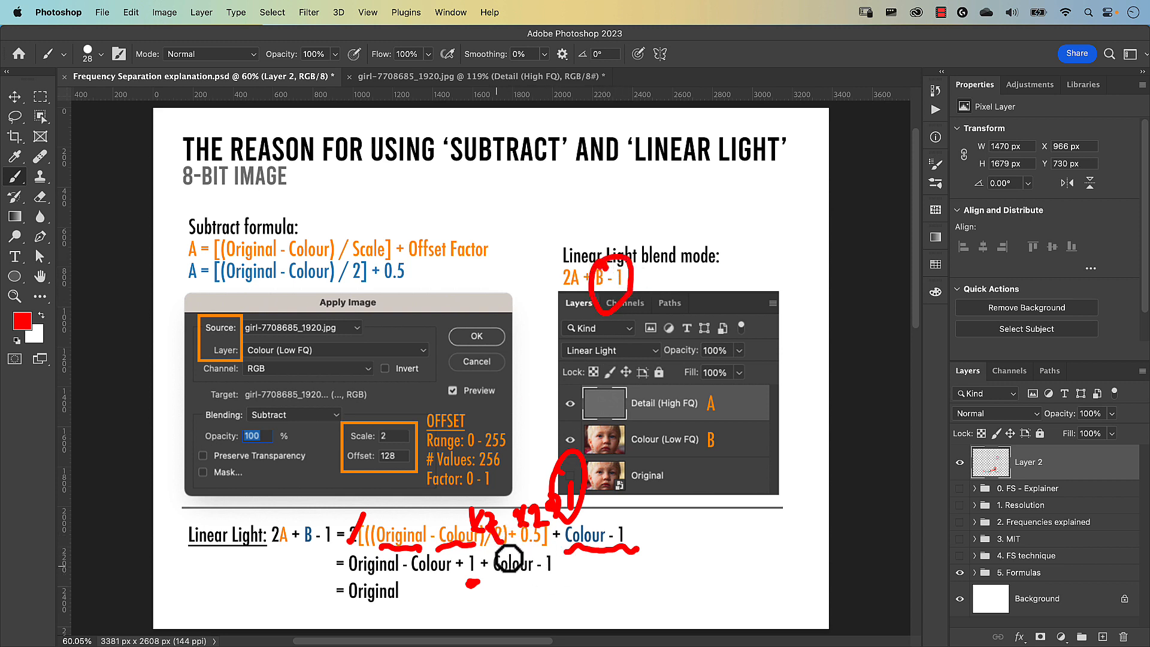
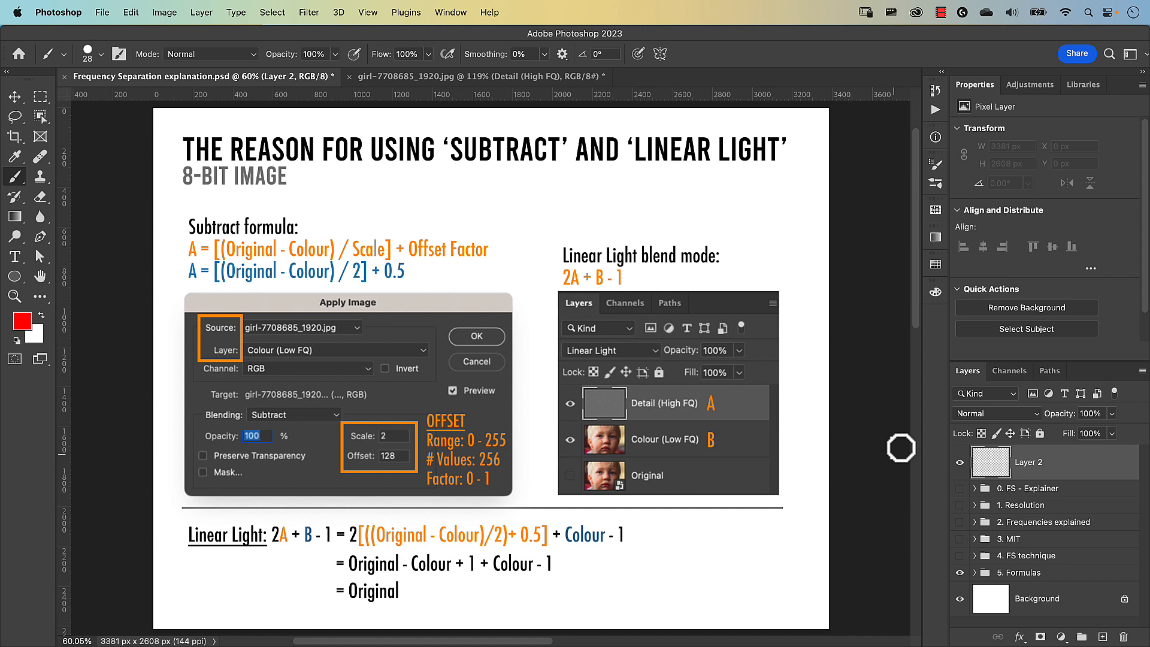
# Open DSC_8831.NEF from the Images folder through Camera Raw as a 16-bit document without changing its raw settings.
pyautogui.press('super+o')
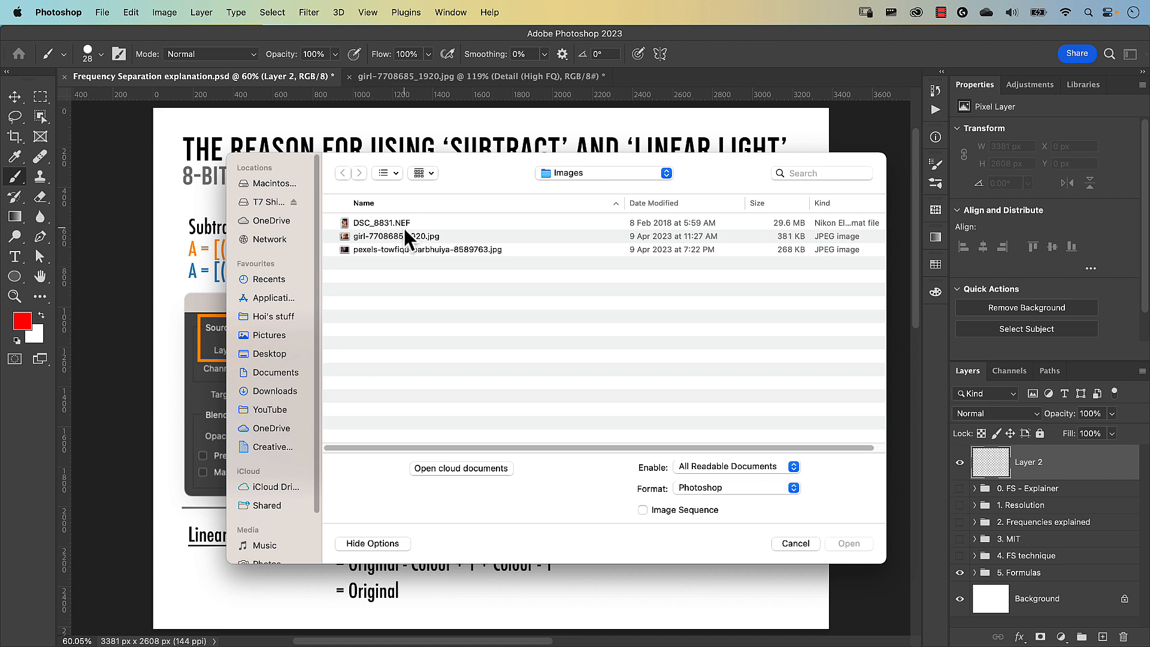
pyautogui.click(406, 227)
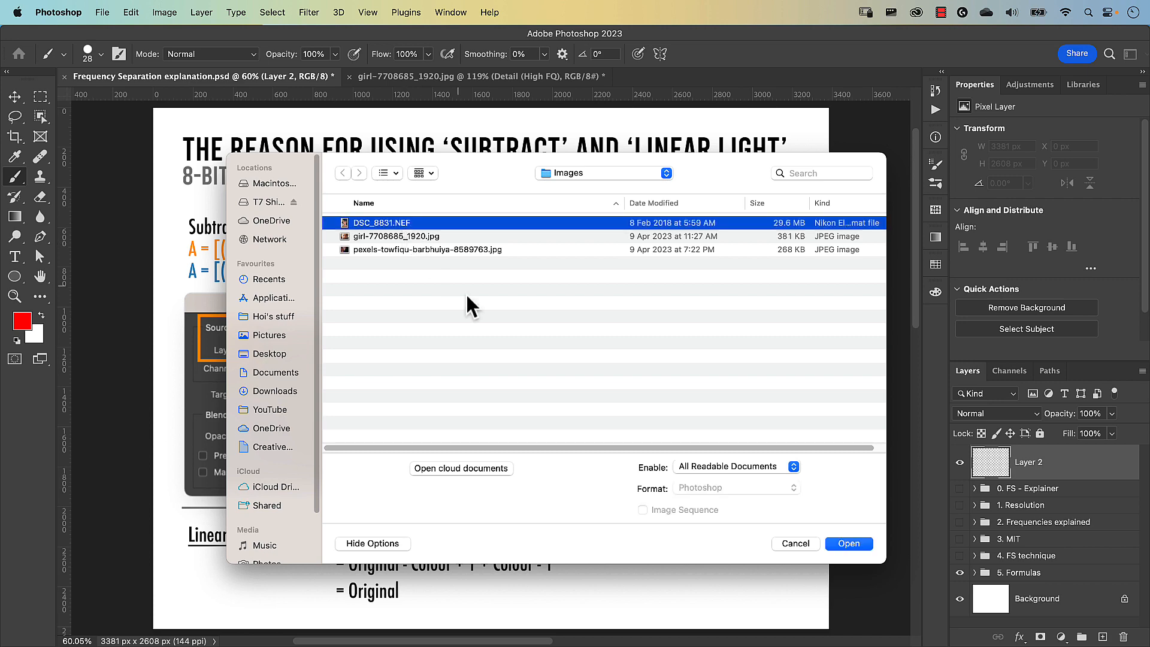
pyautogui.click(843, 543)
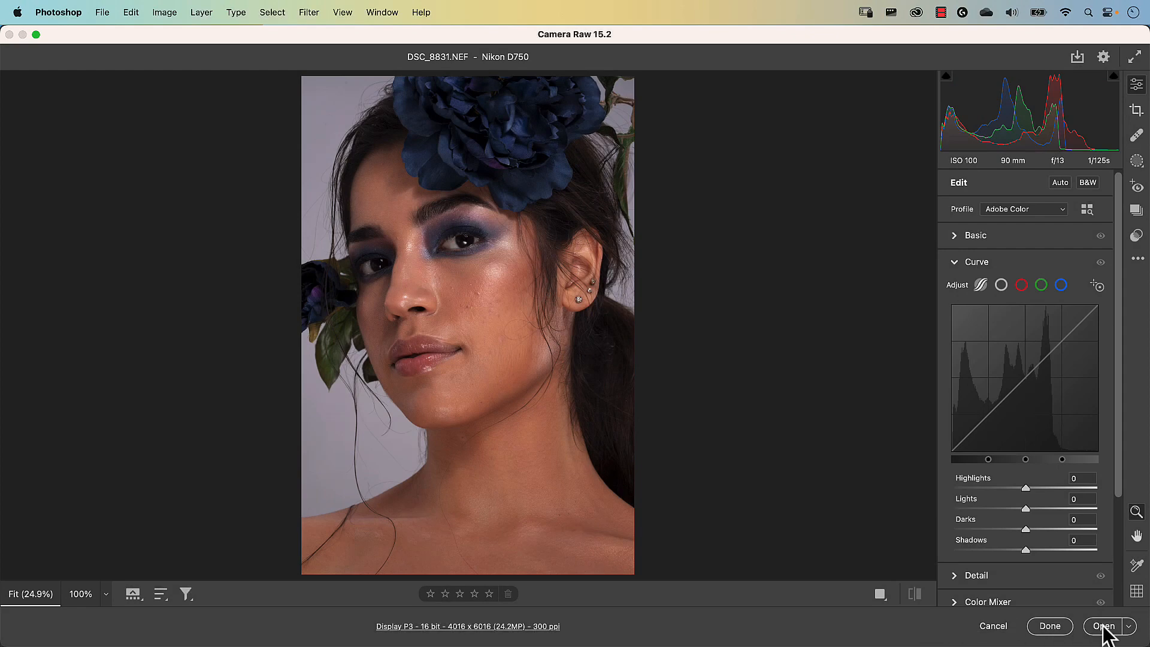
pyautogui.click(1104, 626)
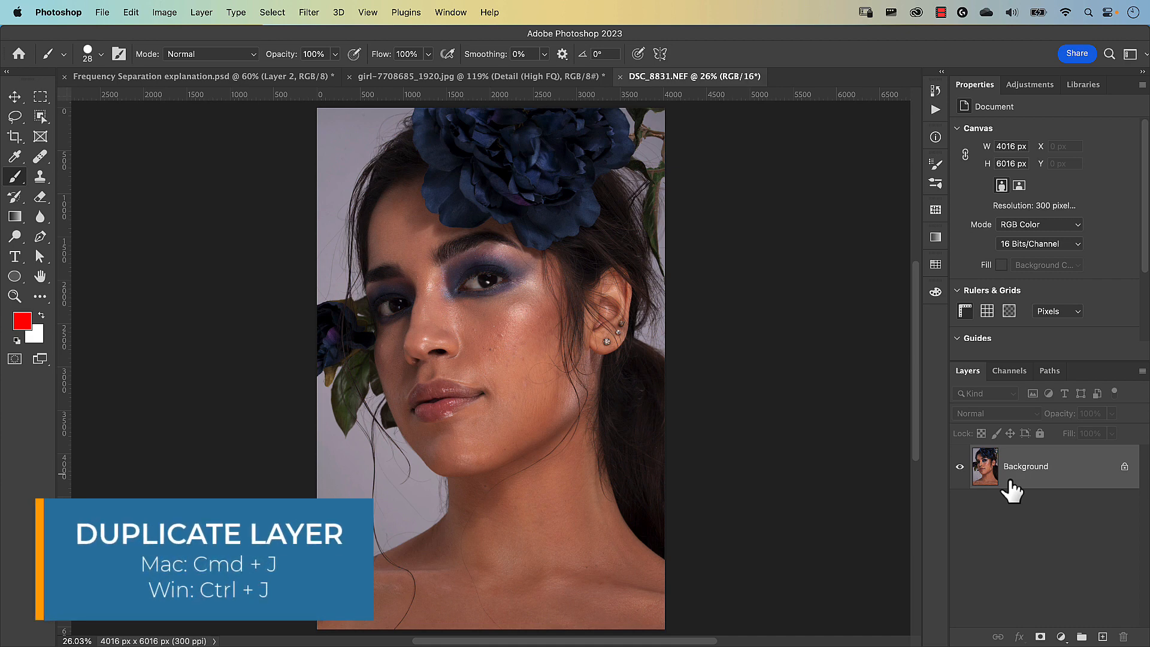
# Duplicate the Background layer twice and name the copies Detail (High FQ) on top and Colour (Low FQ) beneath it.
pyautogui.press('super+j')
pyautogui.press('super+j')
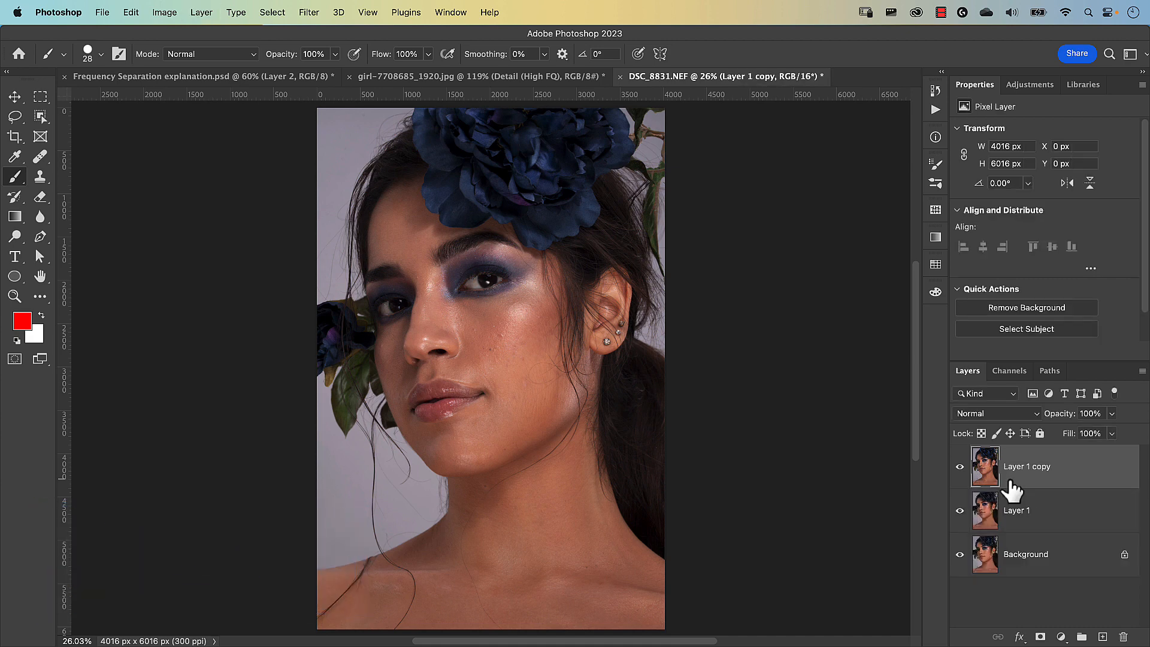
pyautogui.doubleClick(1029, 473)
pyautogui.write('Detail (High ')
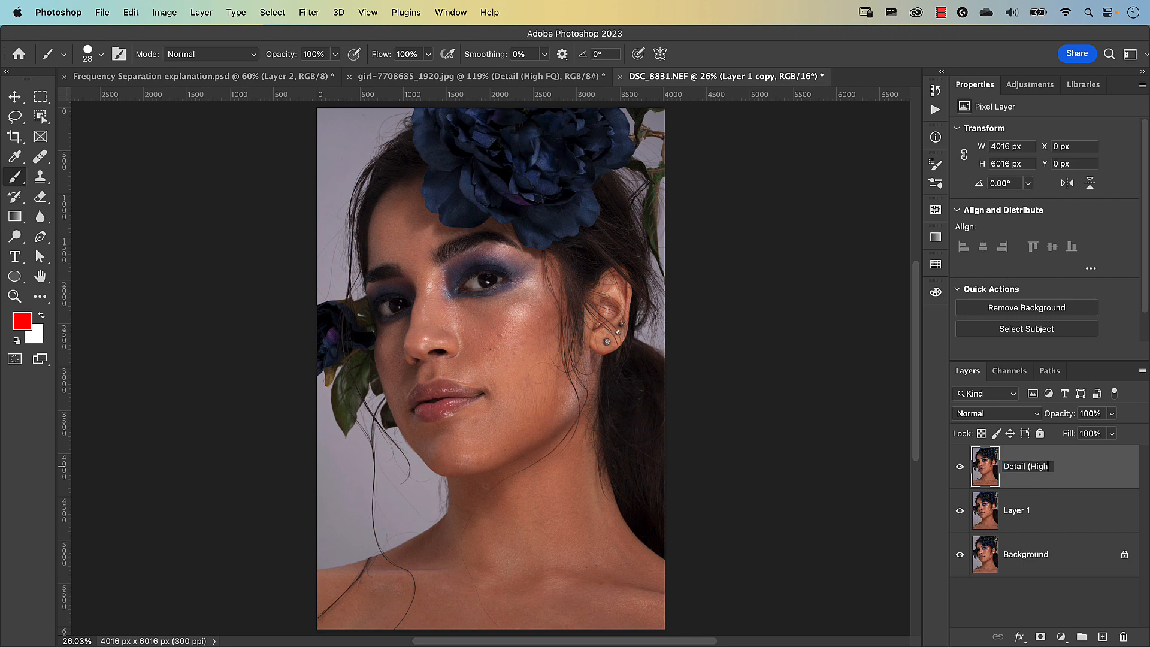
pyautogui.write('FQ)')
pyautogui.press('Tab')
pyautogui.write('Colour (')
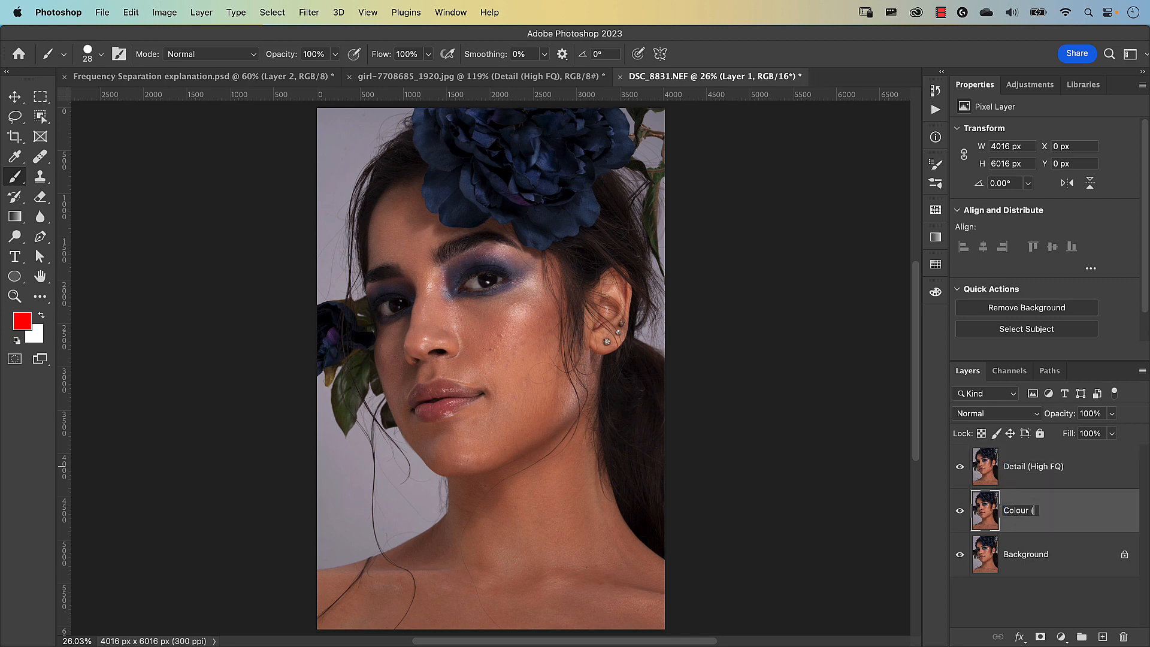
pyautogui.write('Low FQ)')
pyautogui.press('Return')
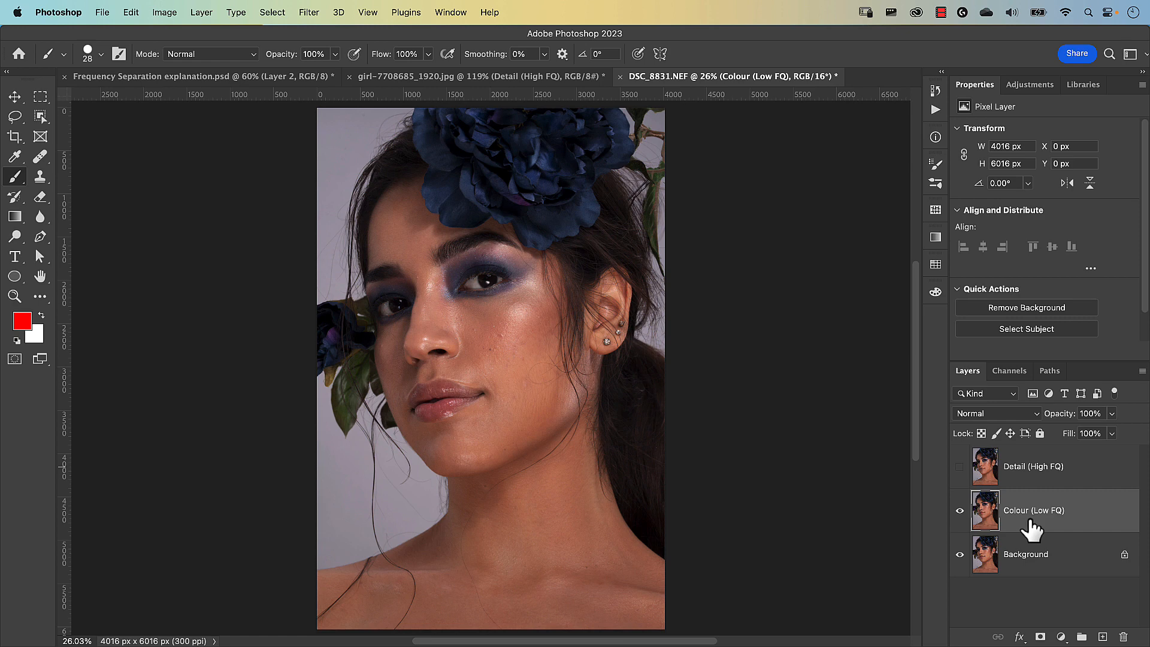
# With the Detail layer hidden, apply a Gaussian Blur of 10.1 pixels to the Colour (Low FQ) layer, previewing the cheek.
pyautogui.click(313, 14)
pyautogui.moveTo(341, 188)
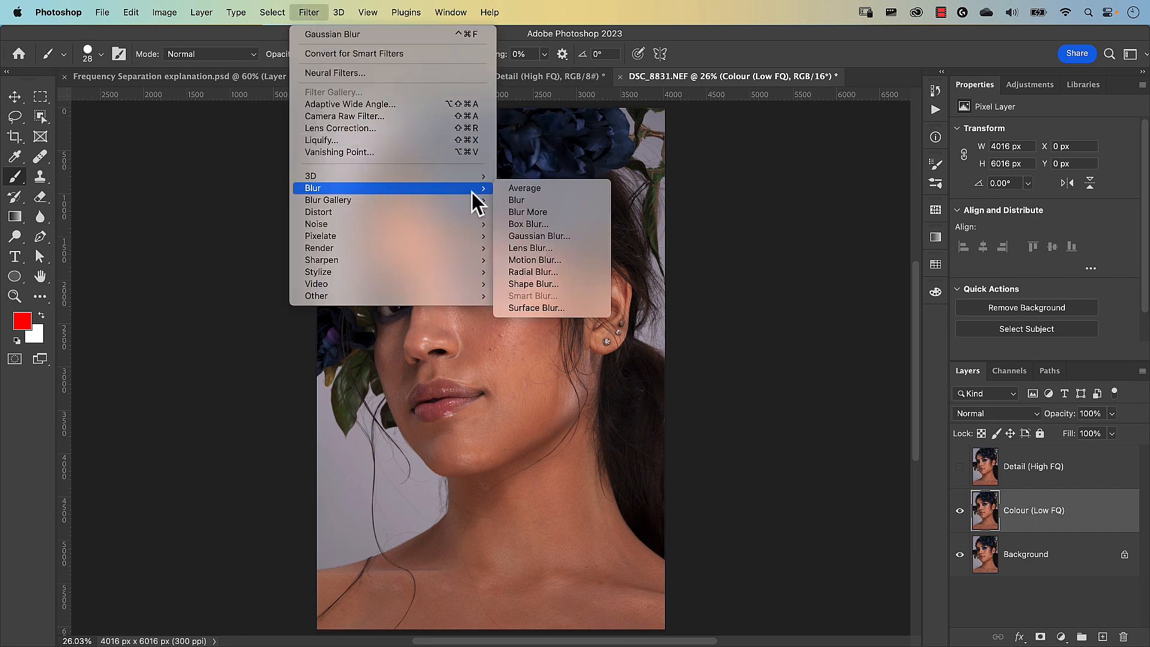
pyautogui.click(534, 236)
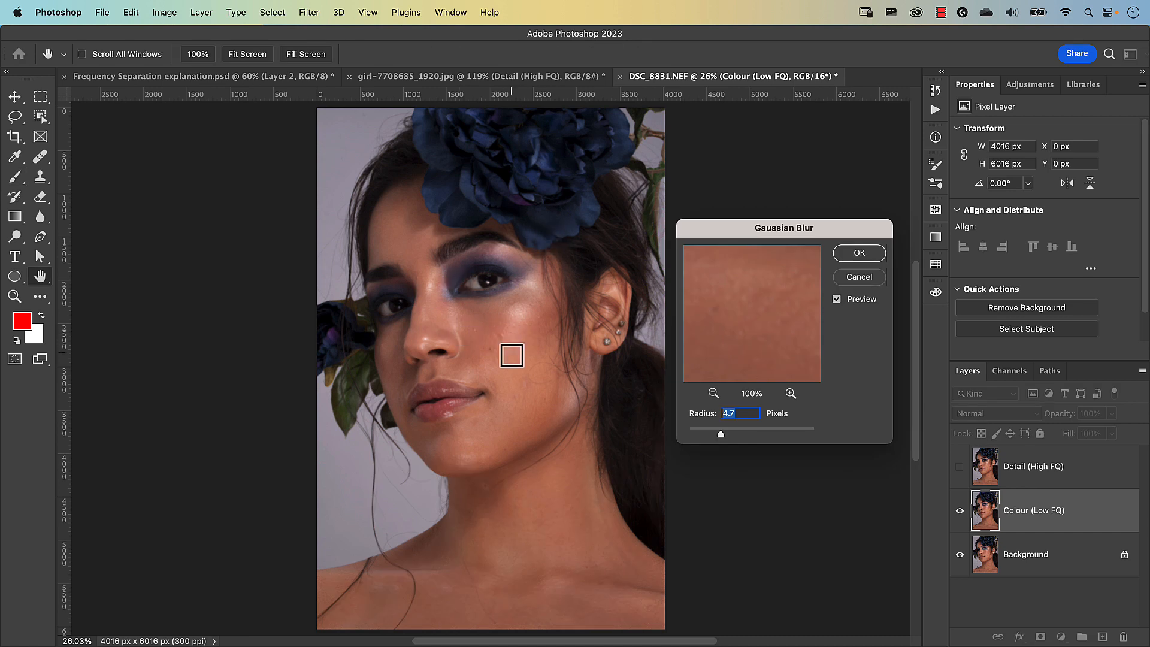
pyautogui.click(503, 338)
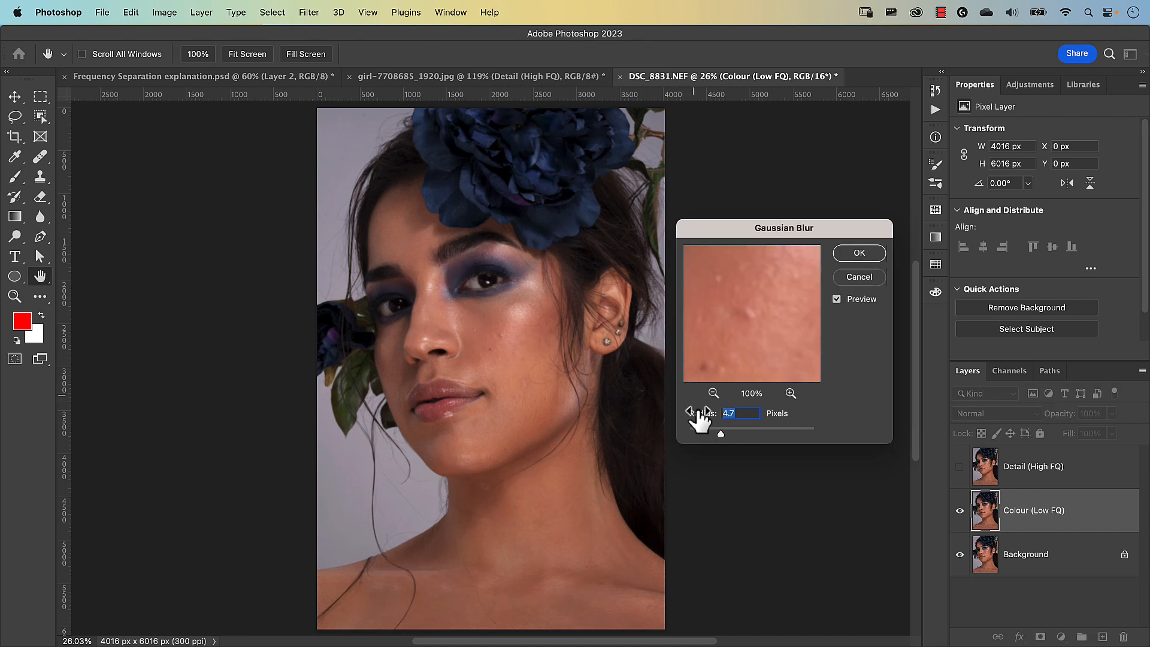
pyautogui.moveTo(720, 433); pyautogui.dragTo(719, 433)
pyautogui.moveTo(690, 432); pyautogui.dragTo(708, 433)
pyautogui.click(714, 393)
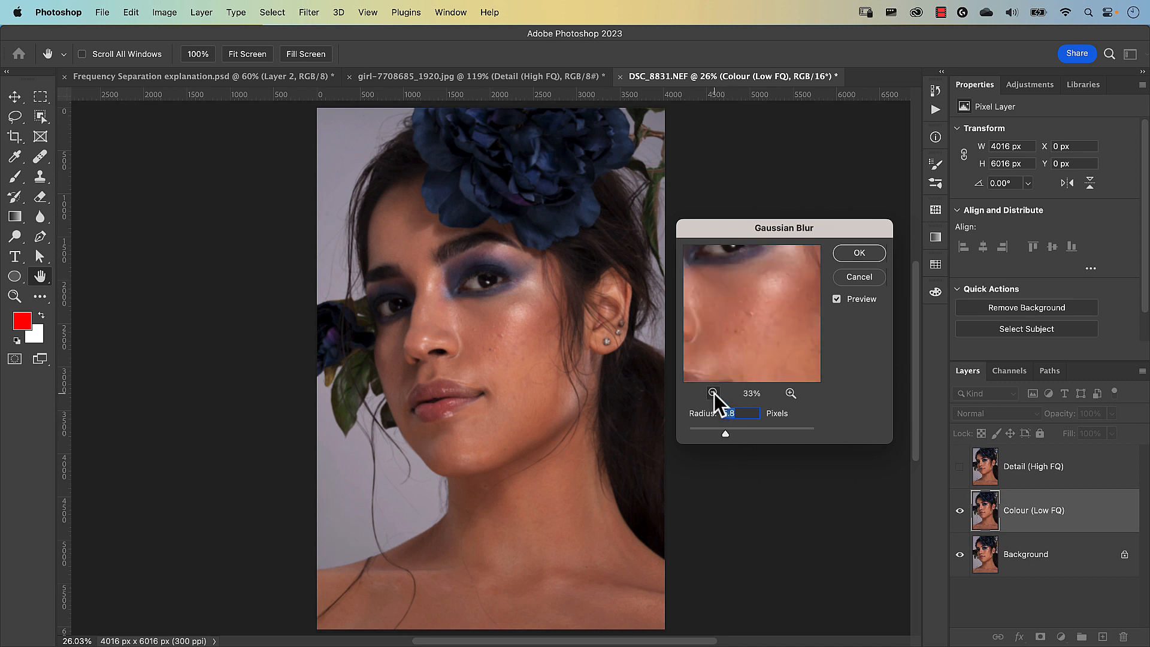
pyautogui.click(713, 393)
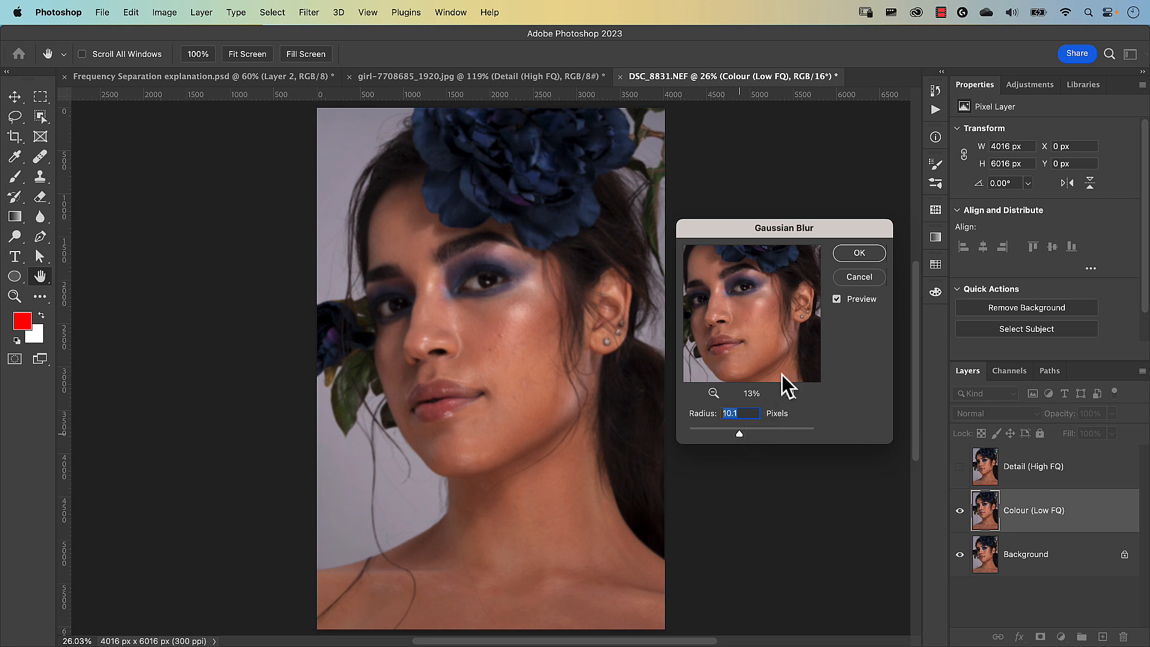
pyautogui.click(855, 255)
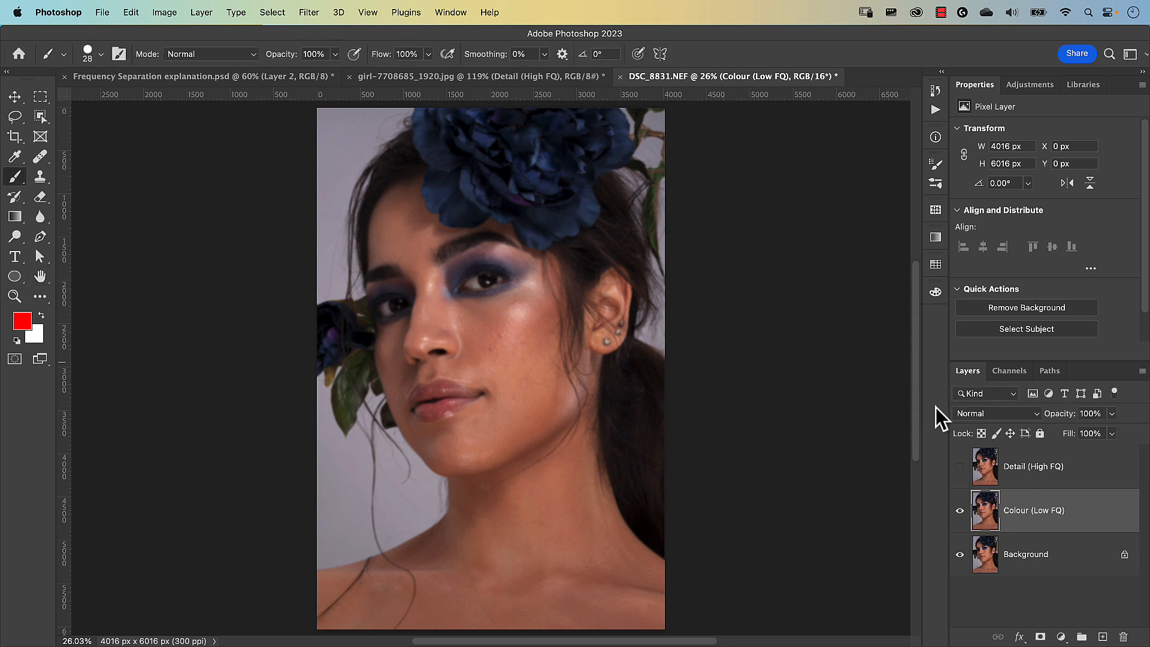
# Show and select Detail (High FQ), and start Apply Image with DSC_8831.NEF as source and Colour (Low FQ) as source layer.
pyautogui.click(960, 469)
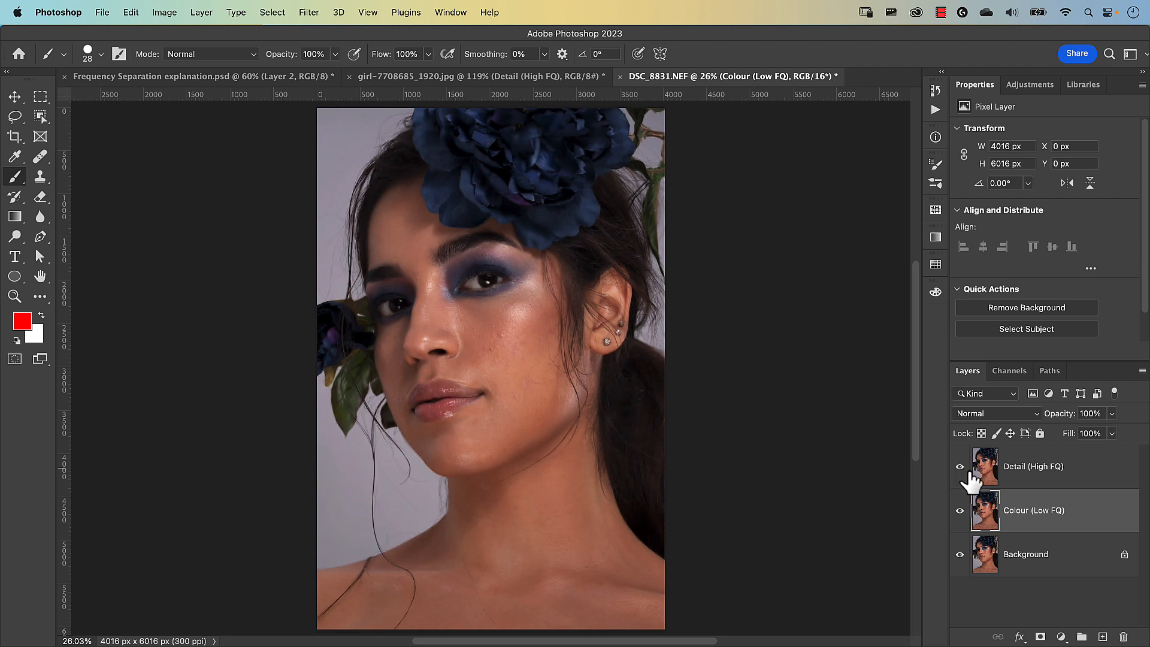
pyautogui.click(1021, 479)
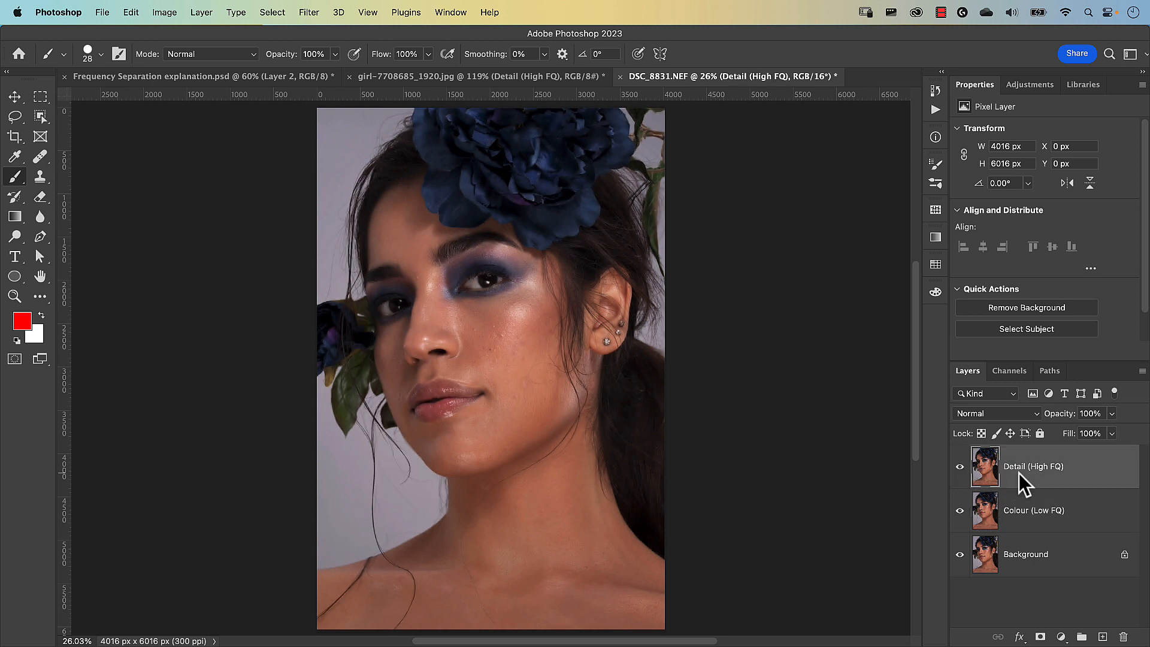
pyautogui.click(165, 13)
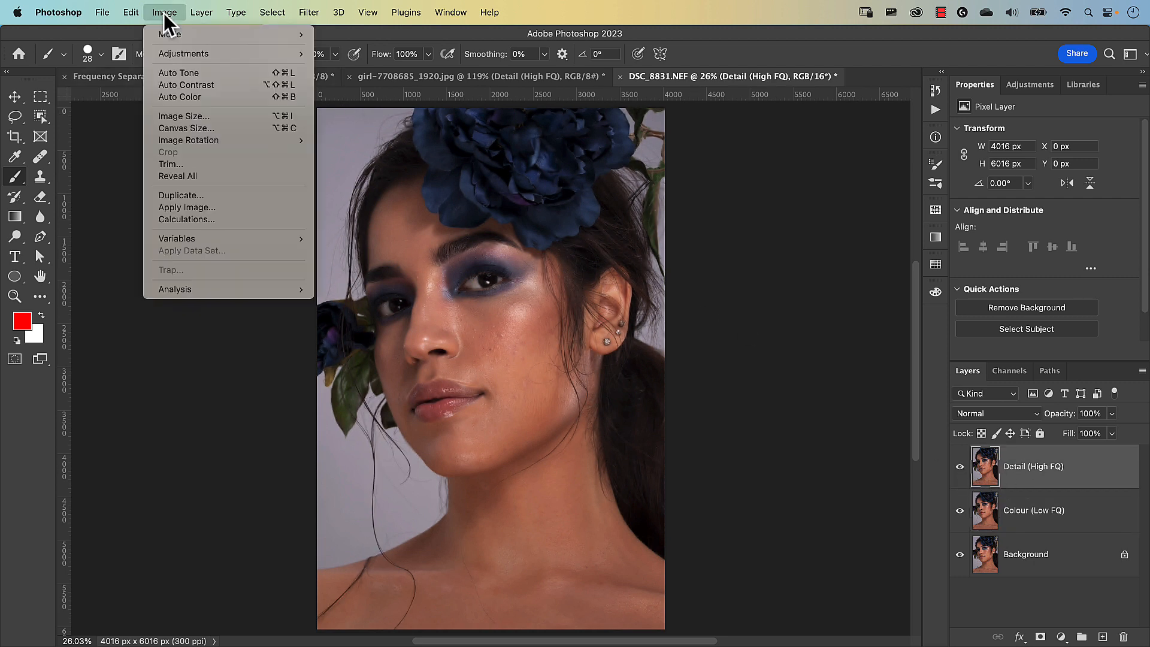
pyautogui.click(207, 205)
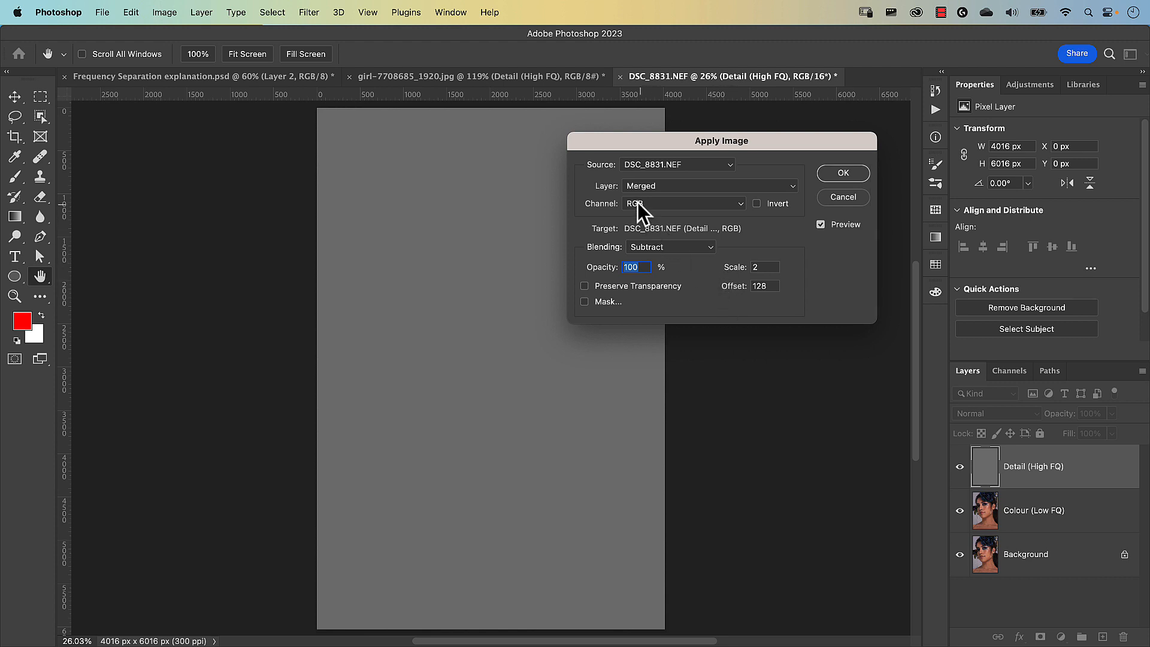
pyautogui.click(637, 174)
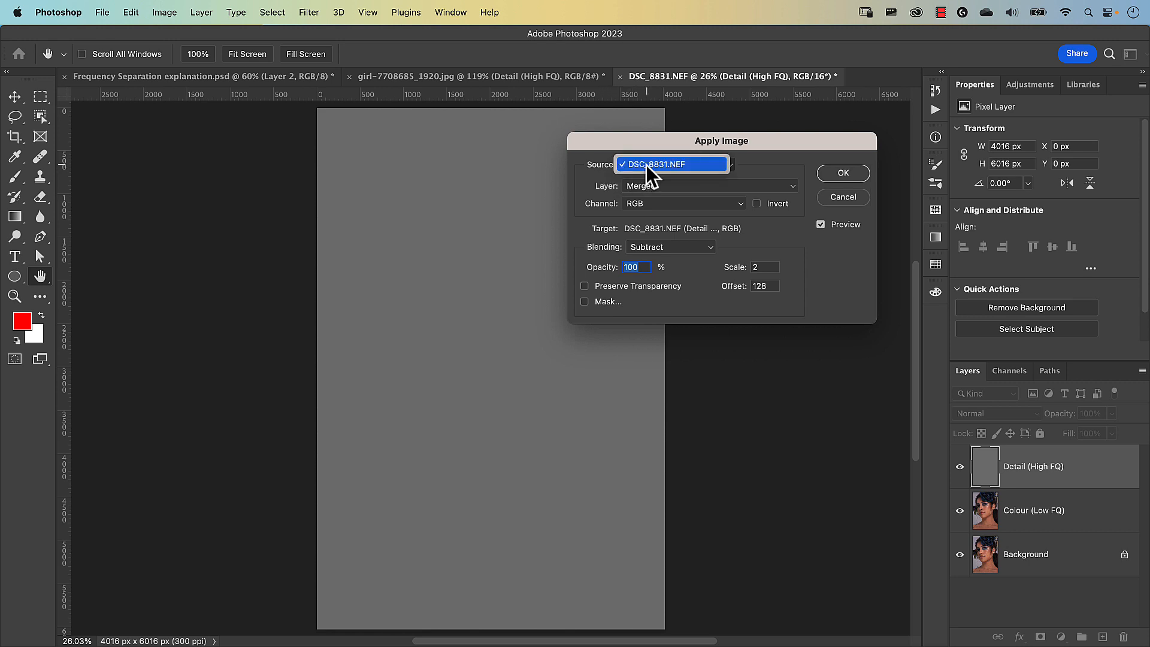
pyautogui.click(641, 170)
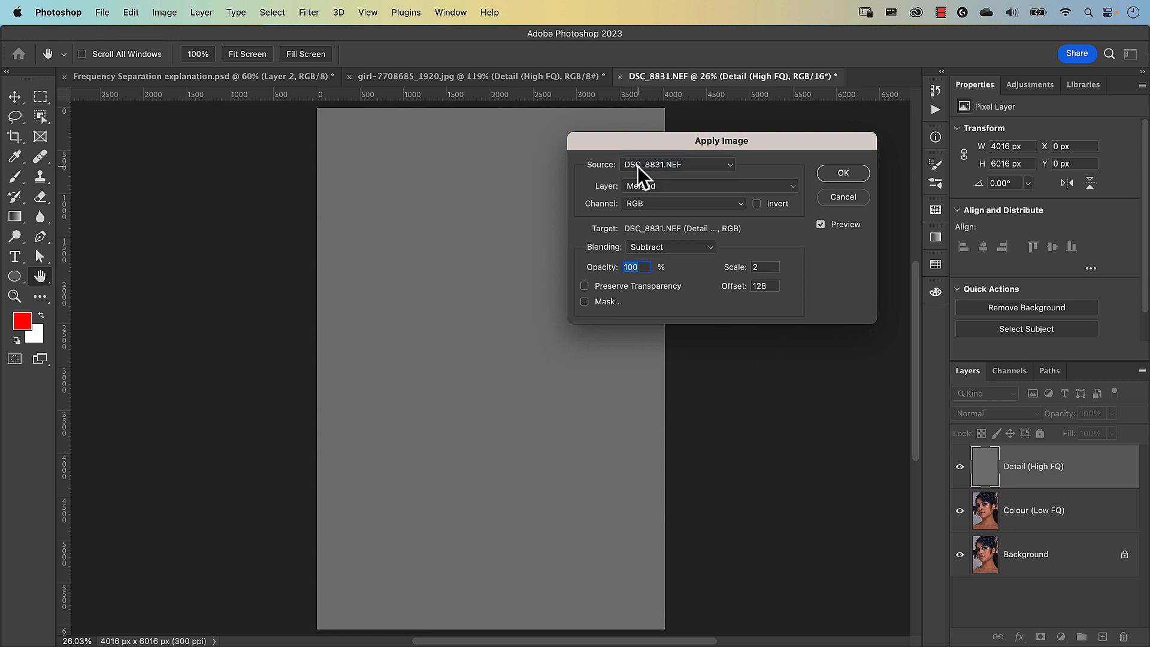
pyautogui.click(645, 186)
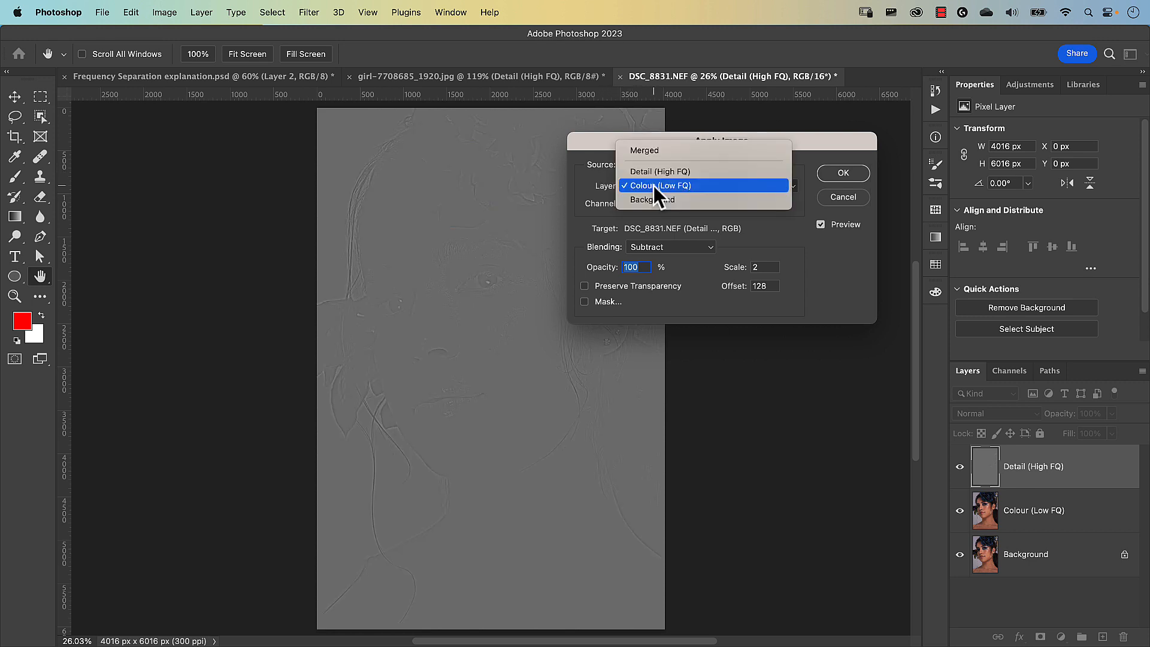
pyautogui.click(656, 187)
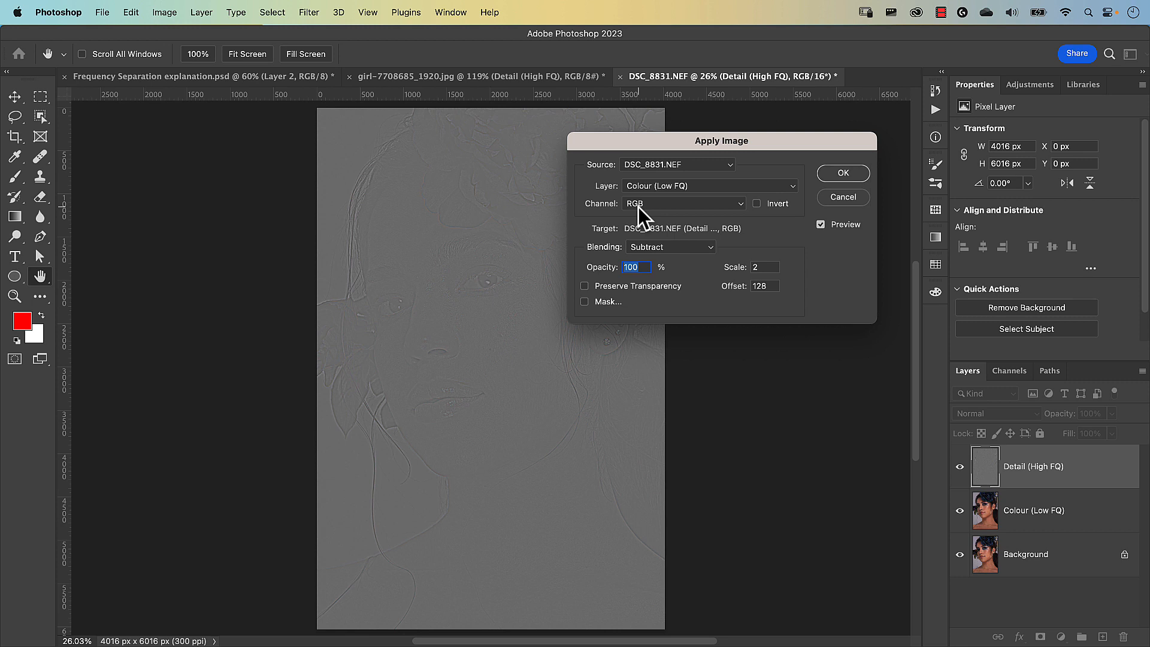
# Invert the Apply Image source, set blending to Add with scale 2 and offset 0, and apply it.
pyautogui.click(756, 205)
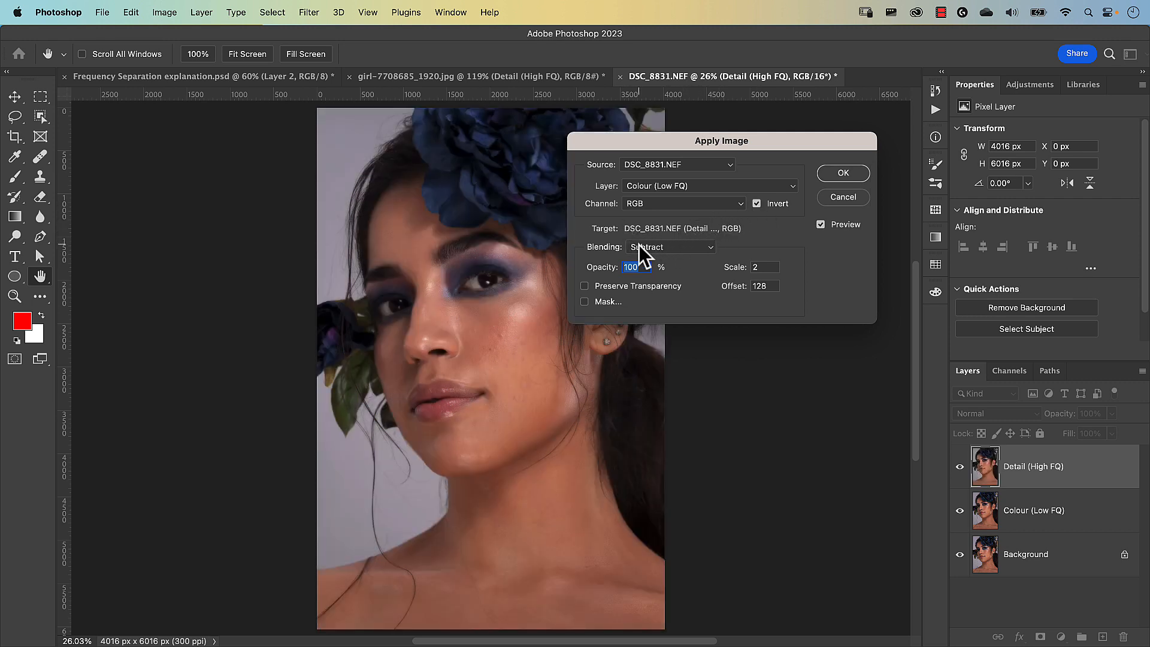
pyautogui.click(657, 248)
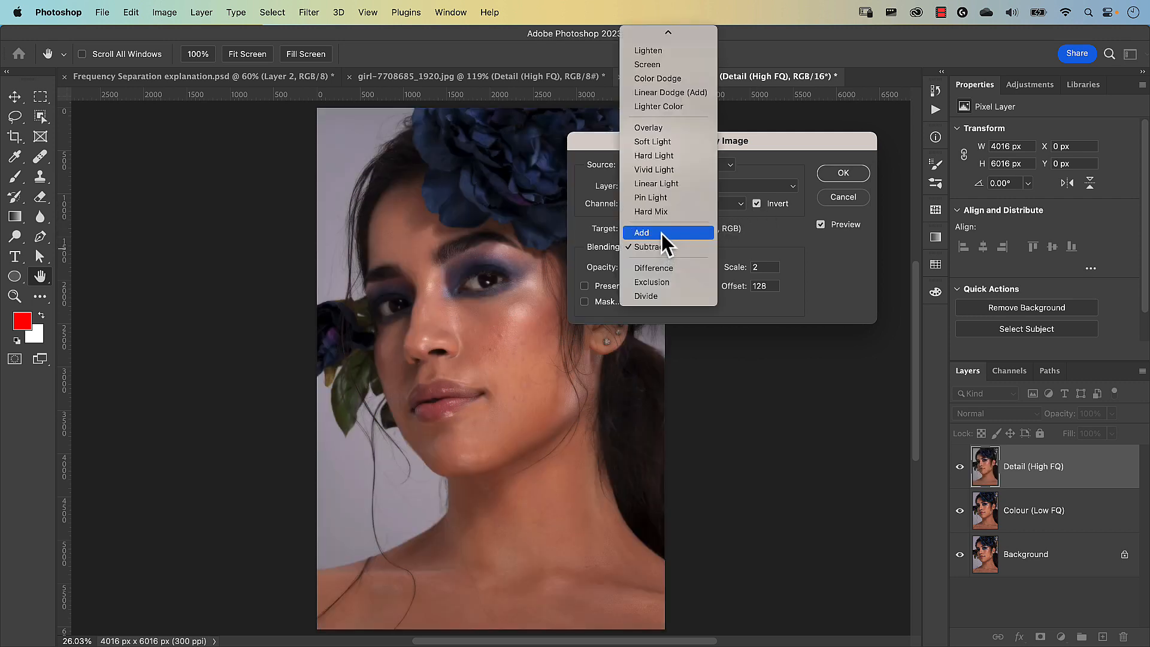
pyautogui.click(662, 233)
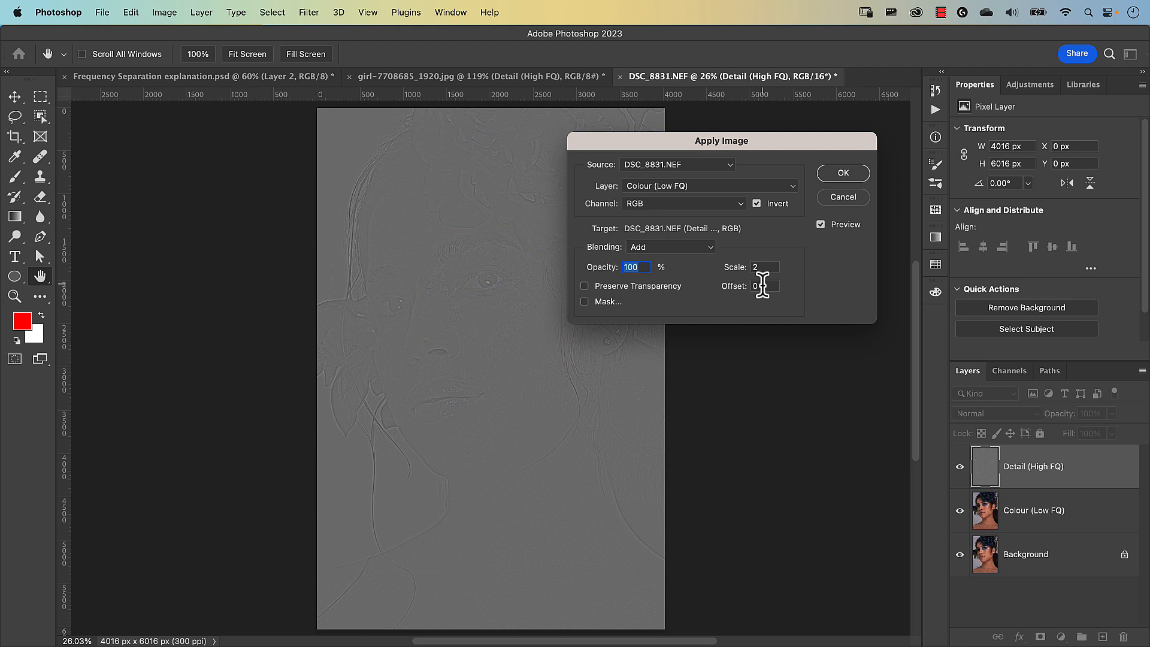
pyautogui.click(840, 175)
pyautogui.press('b')
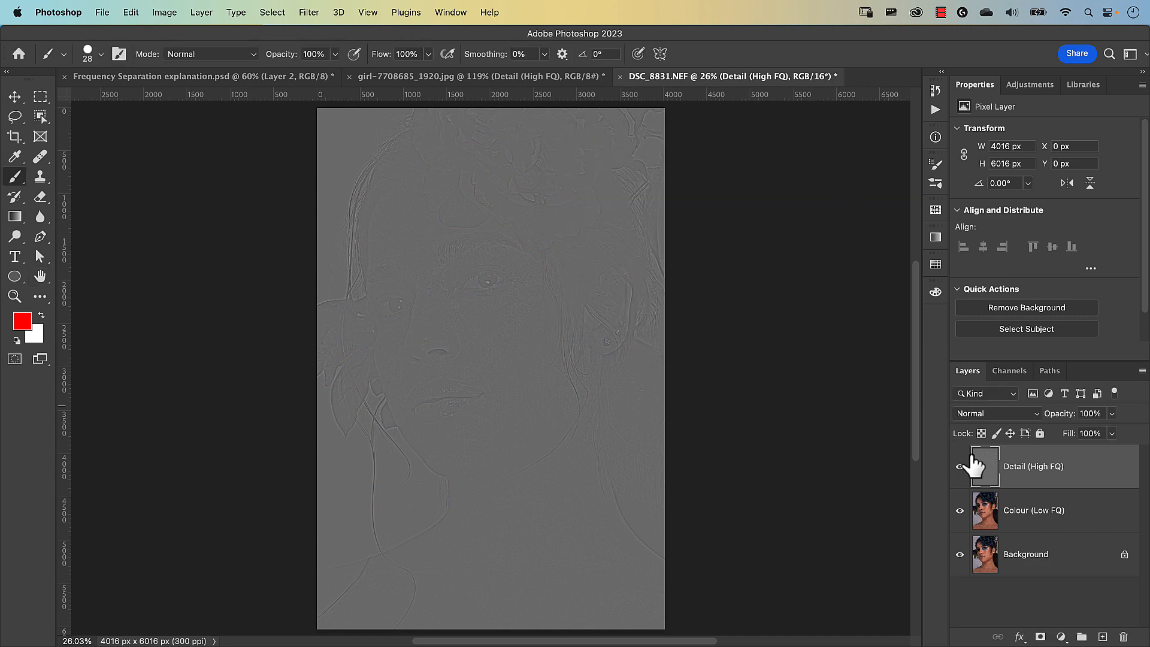
# Set Detail (High FQ) to Linear Light blending and group it with Colour (Low FQ) in a group named FS.
pyautogui.click(986, 414)
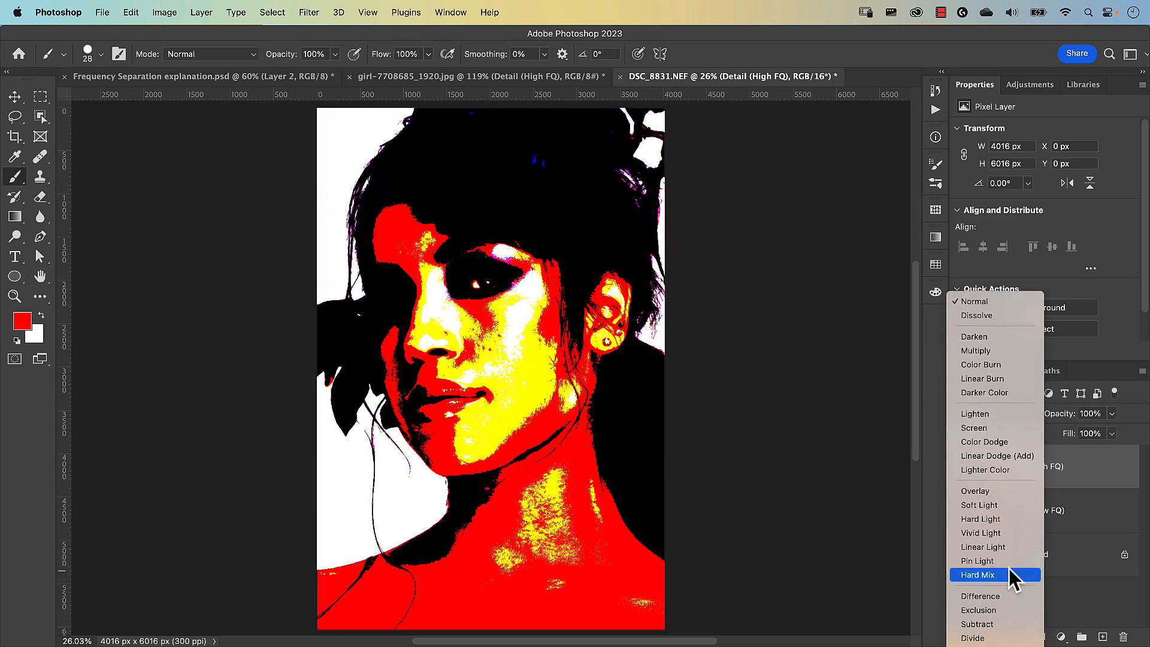
pyautogui.click(1010, 547)
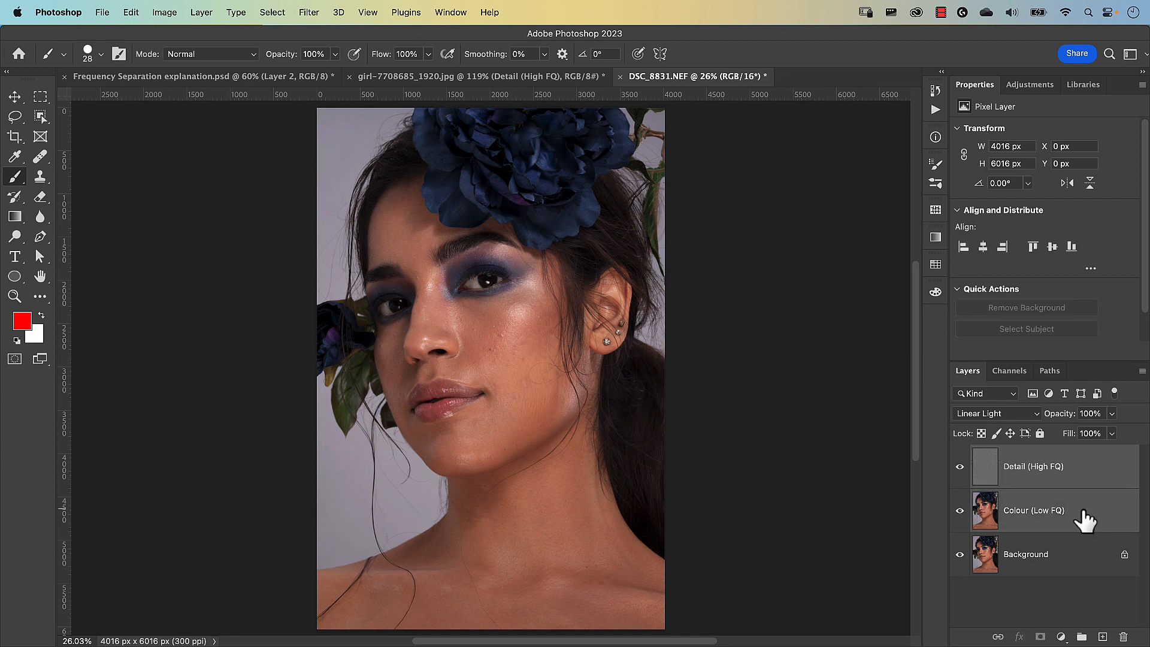
pyautogui.press('super+g')
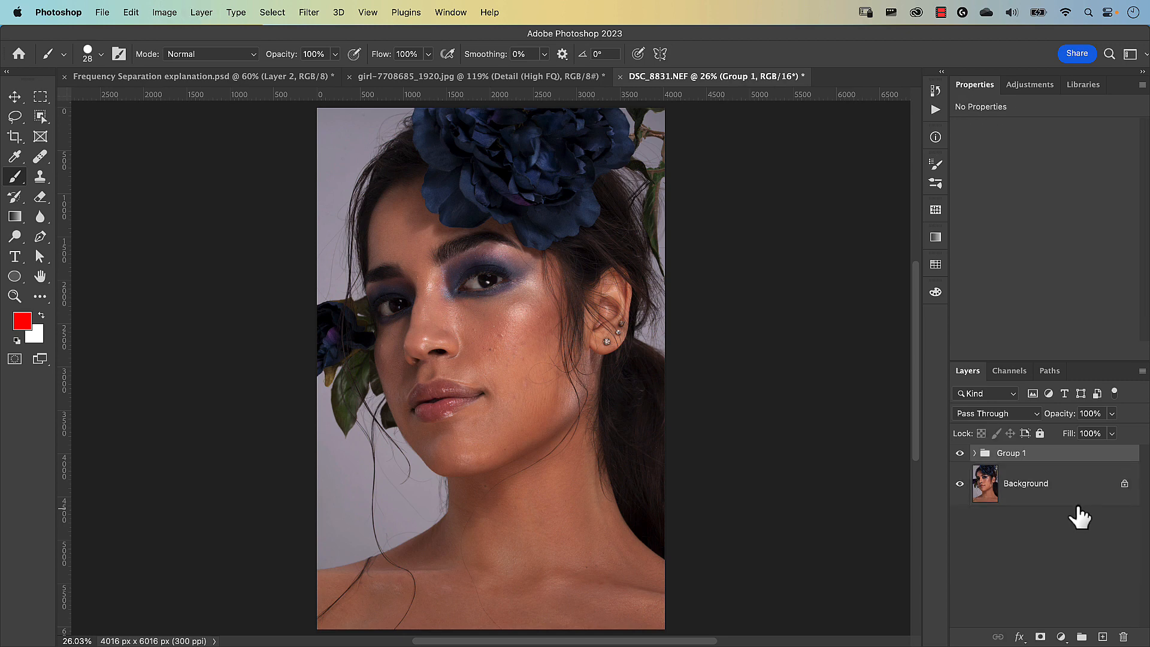
pyautogui.doubleClick(1012, 453)
pyautogui.write('FS')
pyautogui.press('Return')
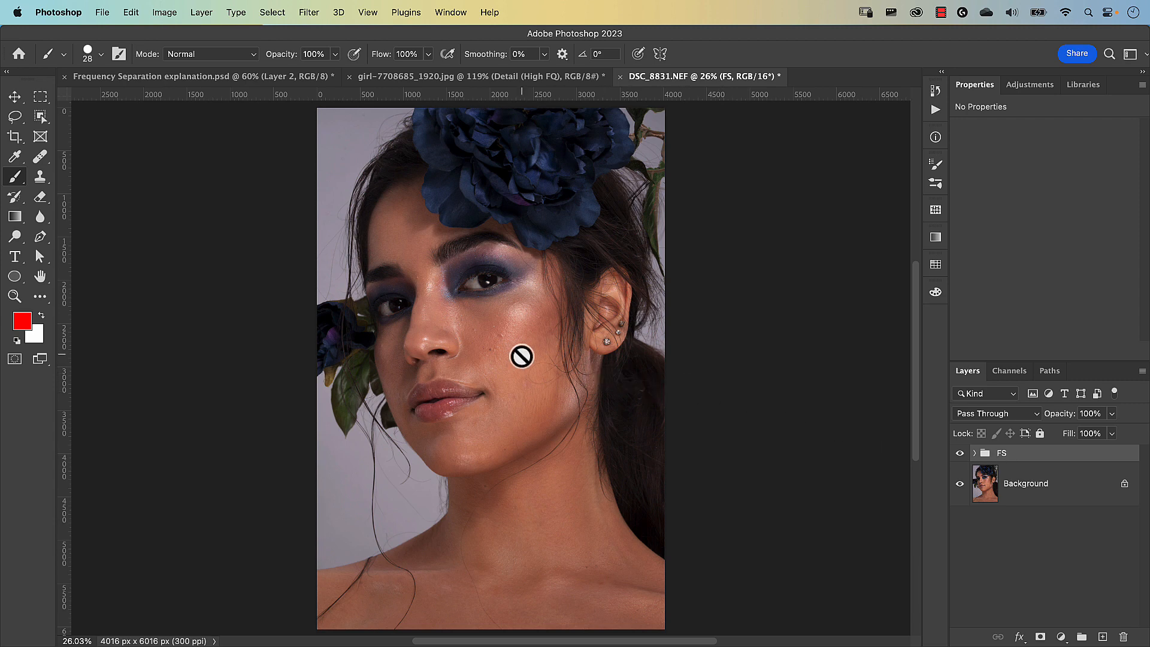
# Compare the cheek skin with the FS group hidden and shown, and expand the group to reveal its layers.
pyautogui.scroll(8, 522, 354)
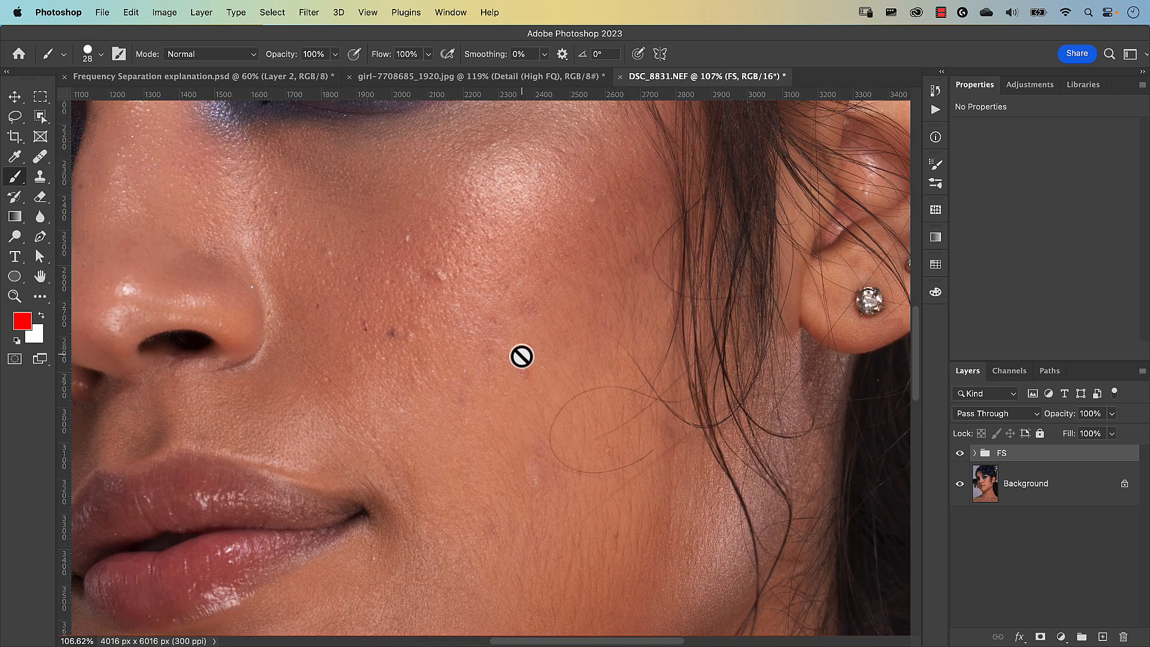
pyautogui.click(959, 455)
pyautogui.click(960, 456)
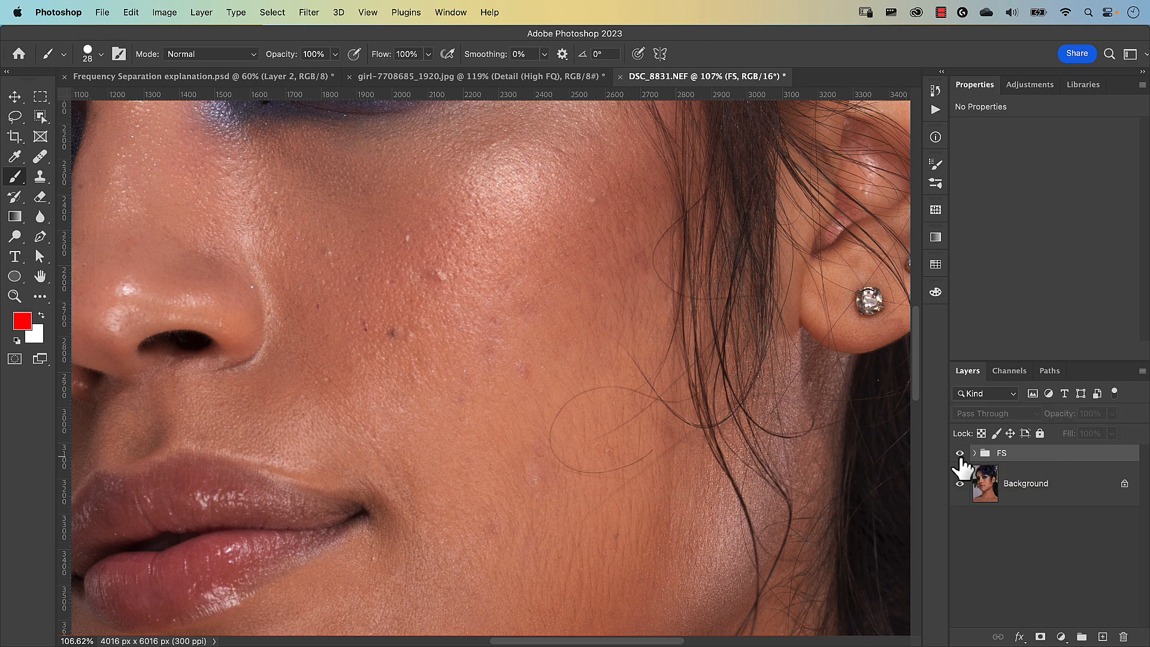
pyautogui.click(959, 454)
pyautogui.click(960, 454)
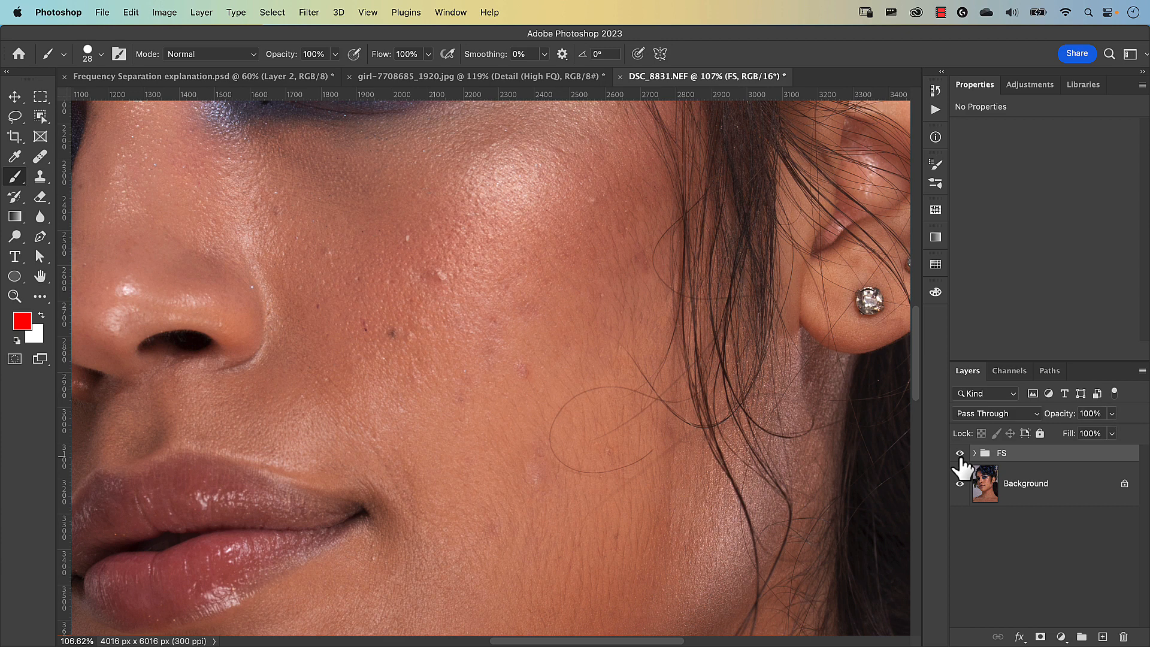
pyautogui.click(975, 454)
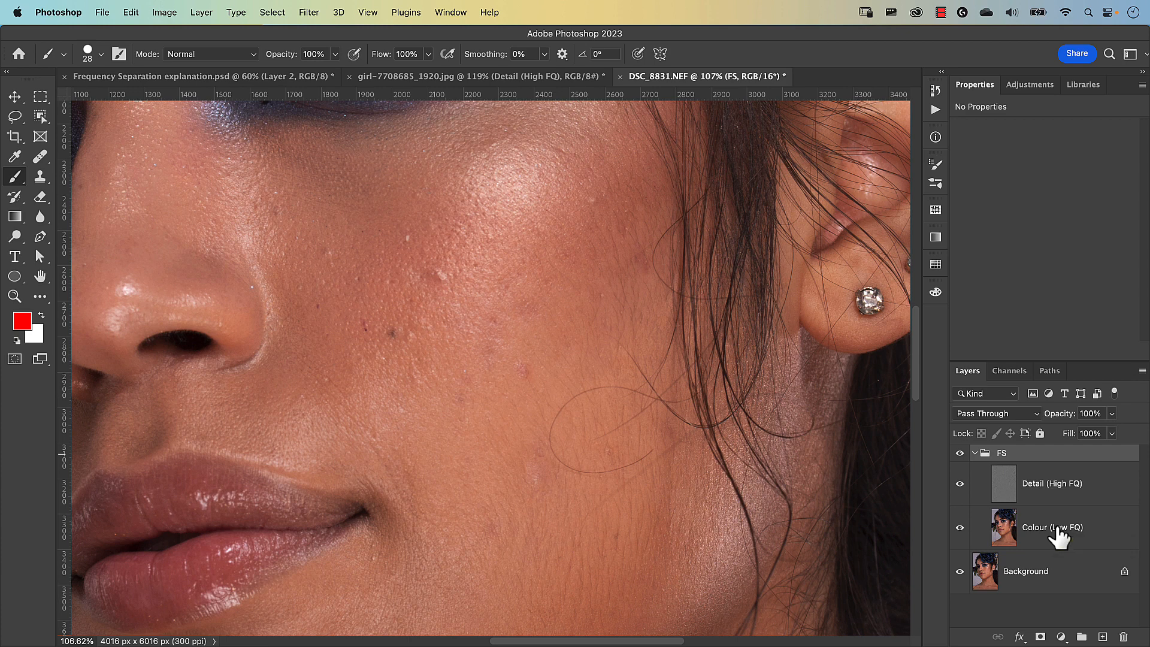
# Switch to Frequency Separation explanation.psd and select Layer 2 with the Brush tool for annotating the 16-bit formulas.
pyautogui.press('super+0')
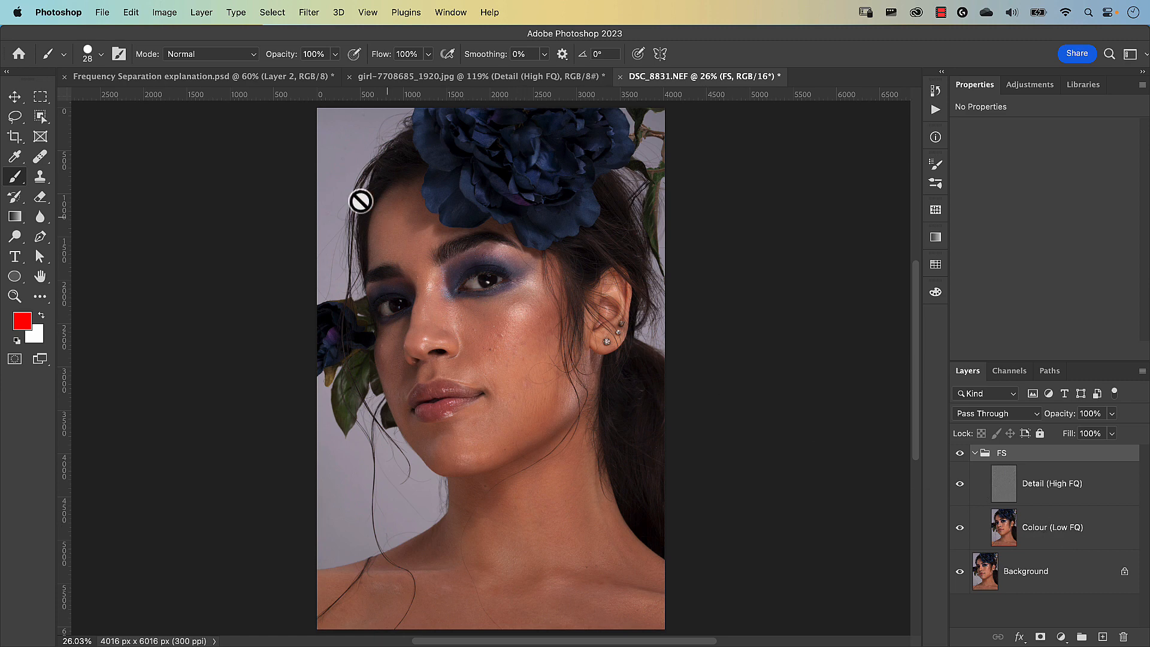
pyautogui.click(238, 90)
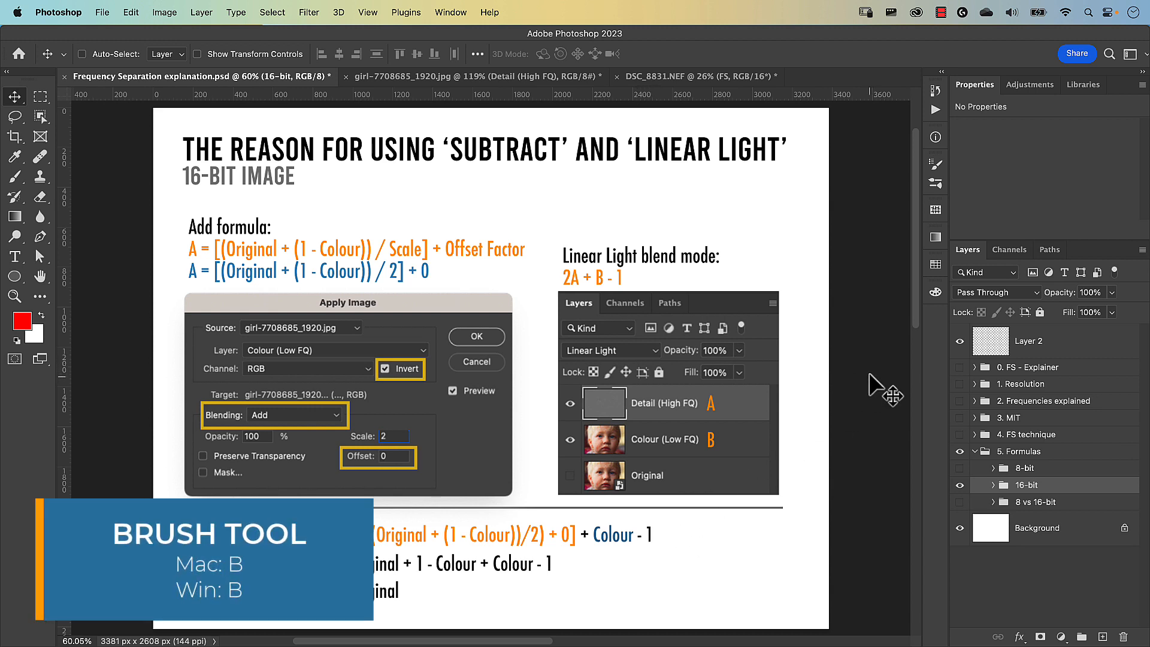
pyautogui.press('b')
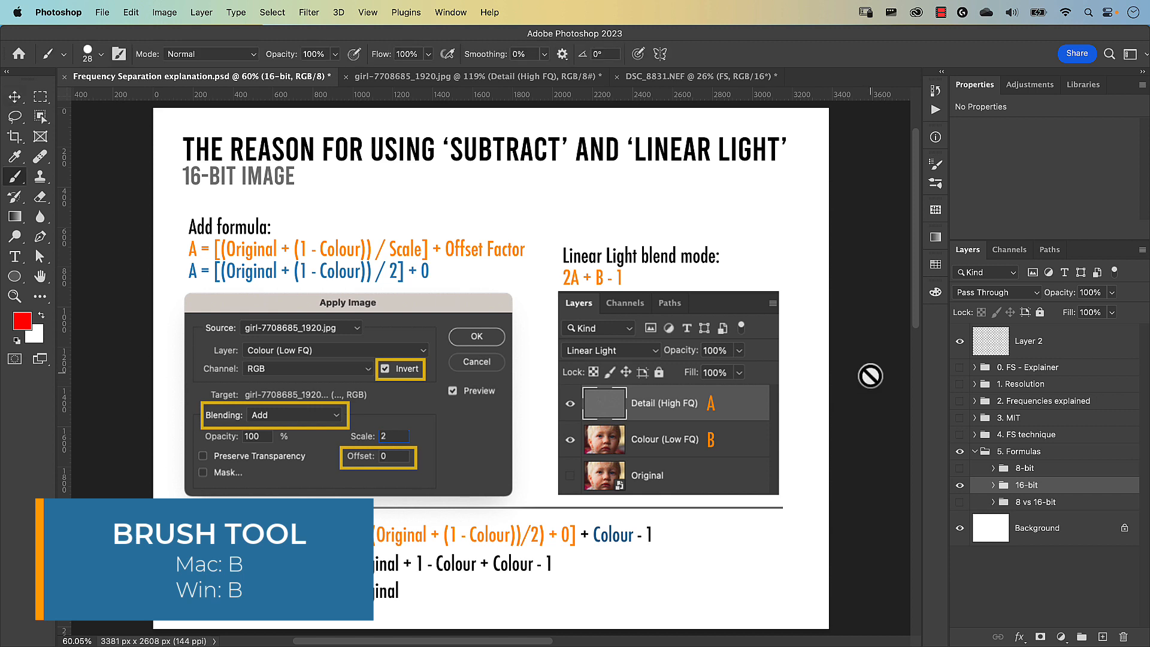
pyautogui.click(991, 342)
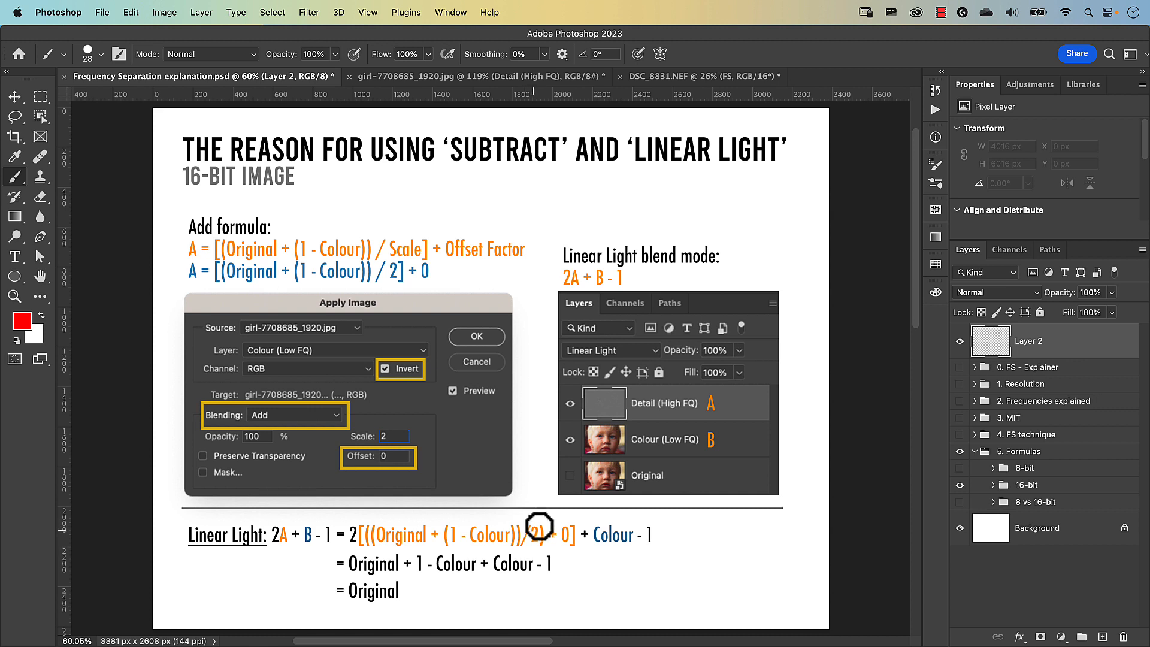
# Write red "x2" marks above the /2 and 0 terms of the Linear Light formula and strike out the leading 2 and the 0.
pyautogui.moveTo(513, 514); pyautogui.dragTo(590, 521)
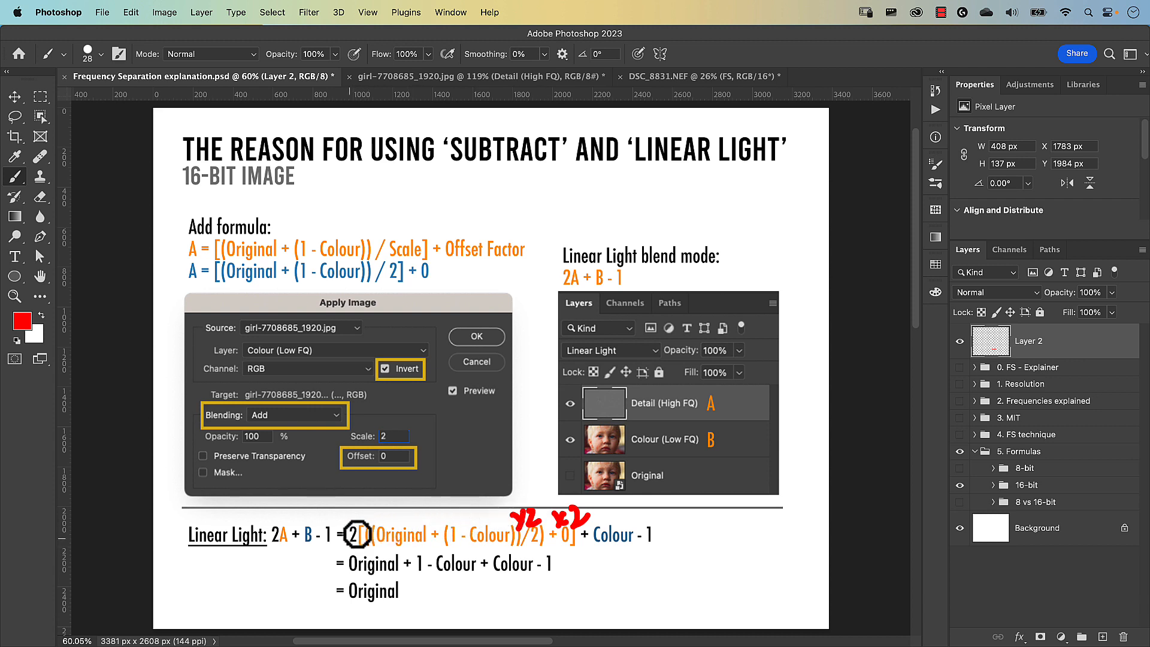
pyautogui.moveTo(347, 541); pyautogui.dragTo(361, 520)
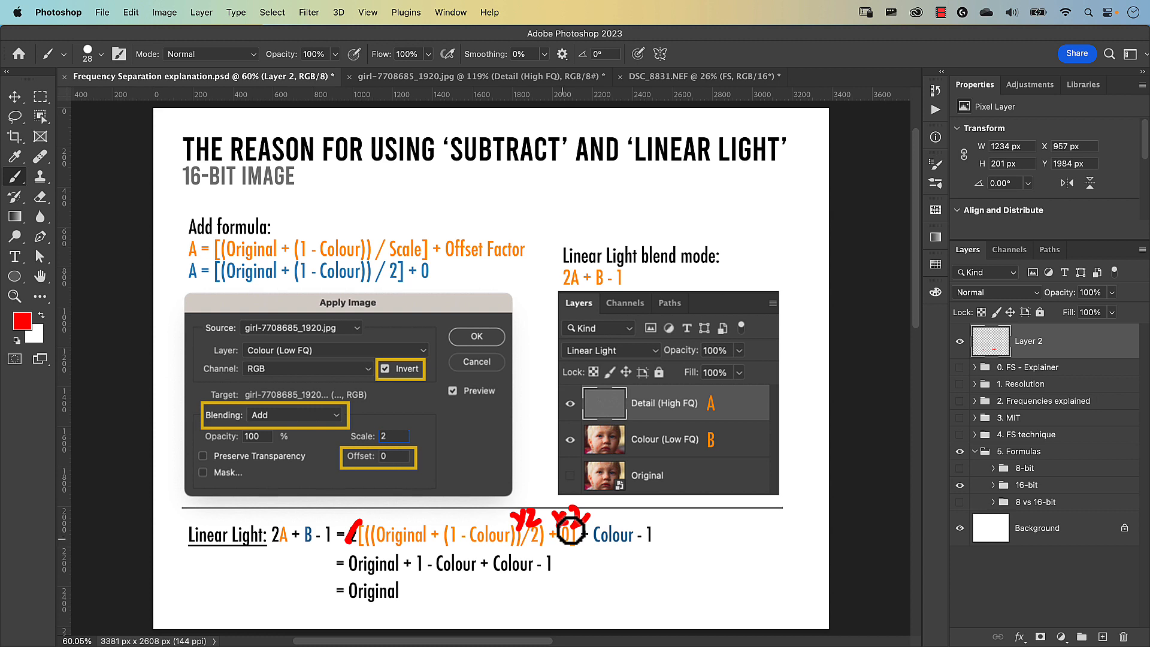
pyautogui.moveTo(562, 526)
pyautogui.mouseDown()
pyautogui.moveTo(560, 543)
pyautogui.moveTo(588, 515)
pyautogui.mouseUp()
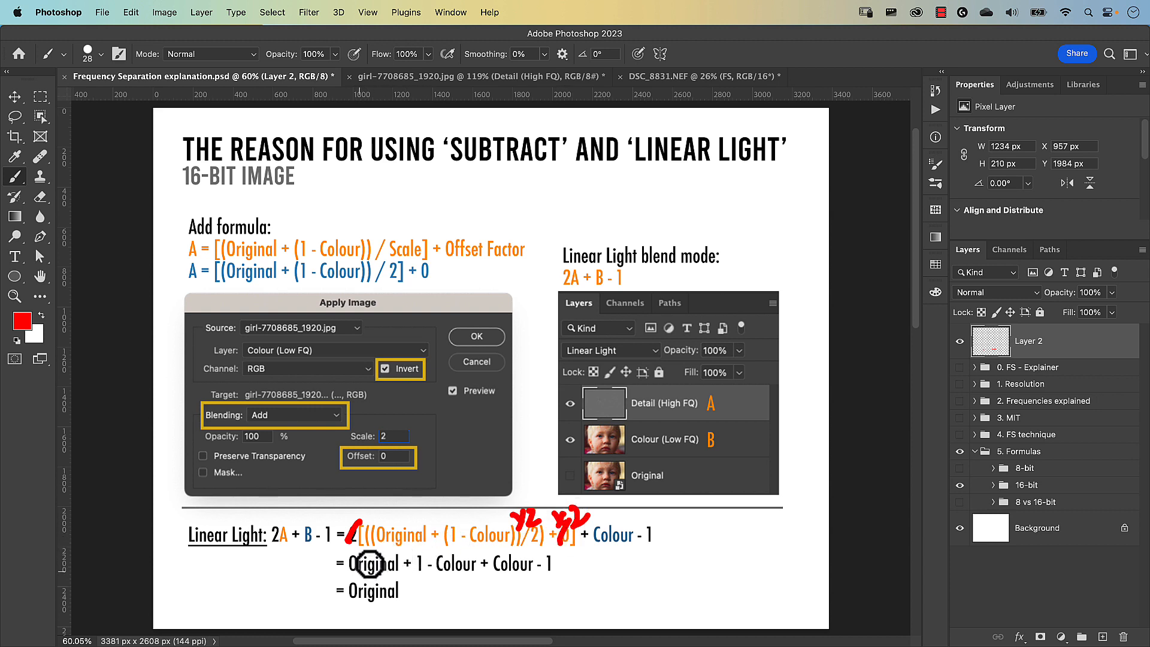
# Underline "Original + 1 - Colour" and both "Colour - 1" terms in the Linear Light derivation in red.
pyautogui.moveTo(350, 576); pyautogui.dragTo(486, 573)
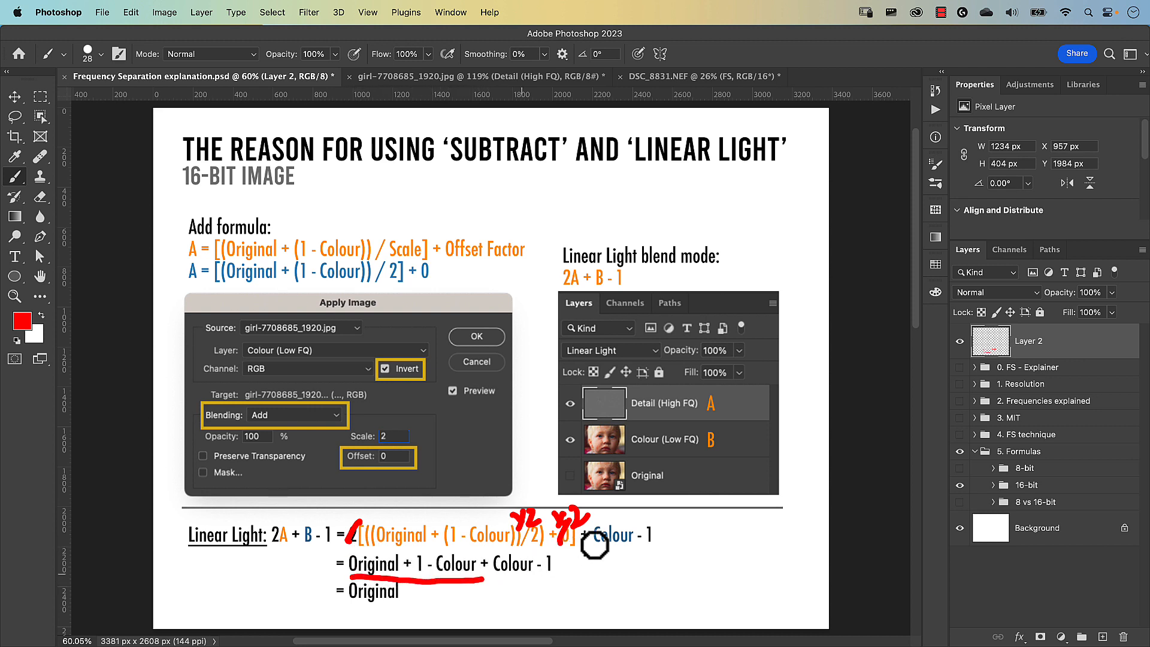
pyautogui.moveTo(597, 546); pyautogui.dragTo(657, 545)
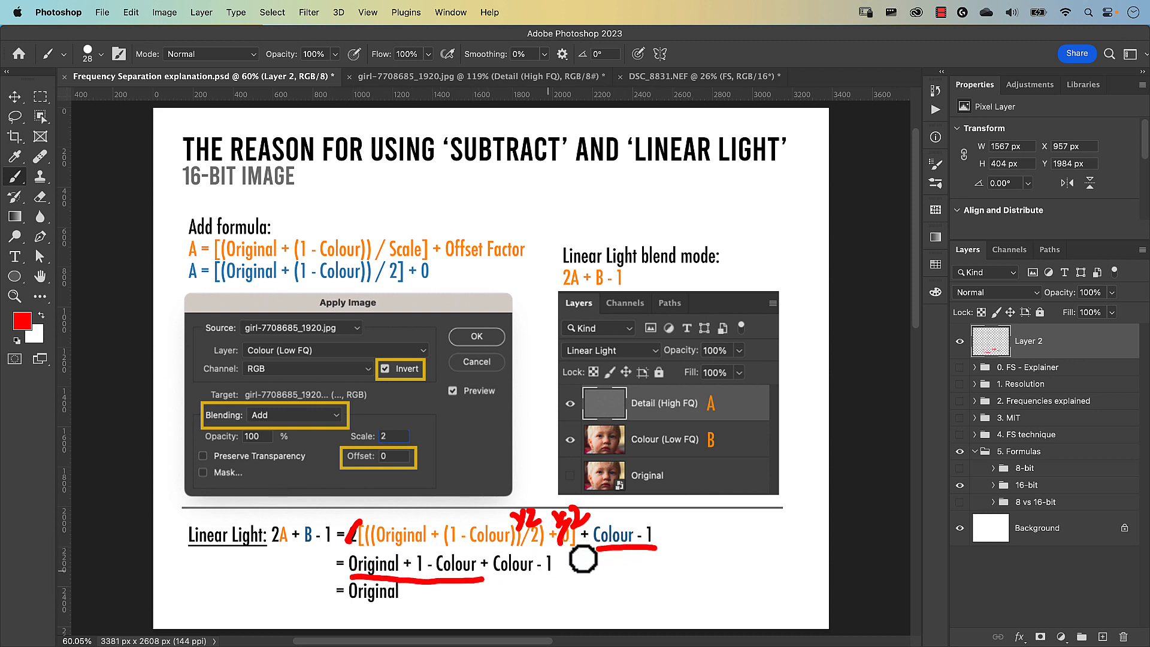
pyautogui.moveTo(497, 578); pyautogui.dragTo(556, 580)
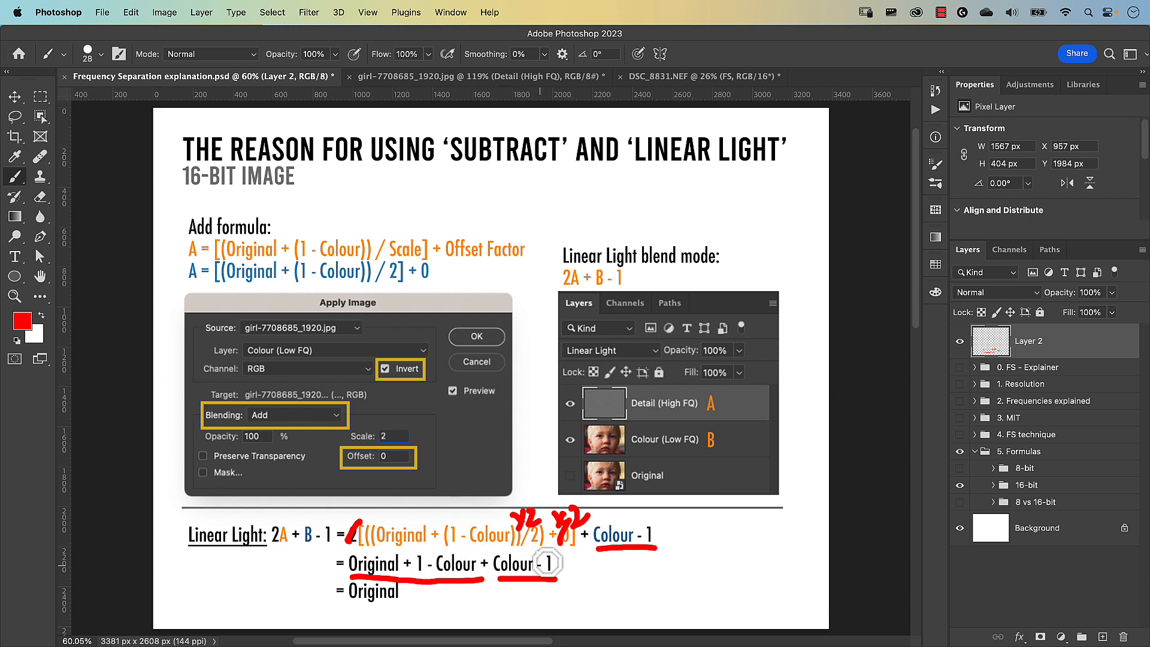
# Strike out the cancelling 1 and Colour terms in the derivation's second line, then circle and tick "Original".
pyautogui.moveTo(538, 573); pyautogui.dragTo(554, 557)
pyautogui.moveTo(411, 572); pyautogui.dragTo(422, 554)
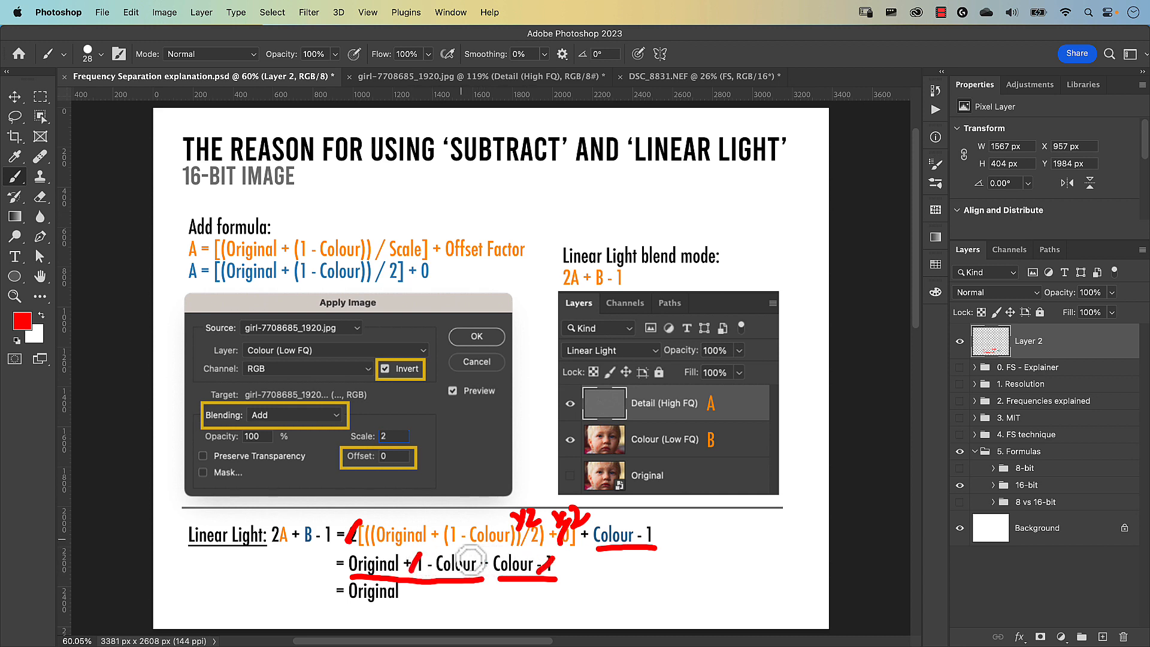
pyautogui.moveTo(443, 571)
pyautogui.mouseDown()
pyautogui.moveTo(473, 547)
pyautogui.moveTo(521, 548)
pyautogui.mouseUp()
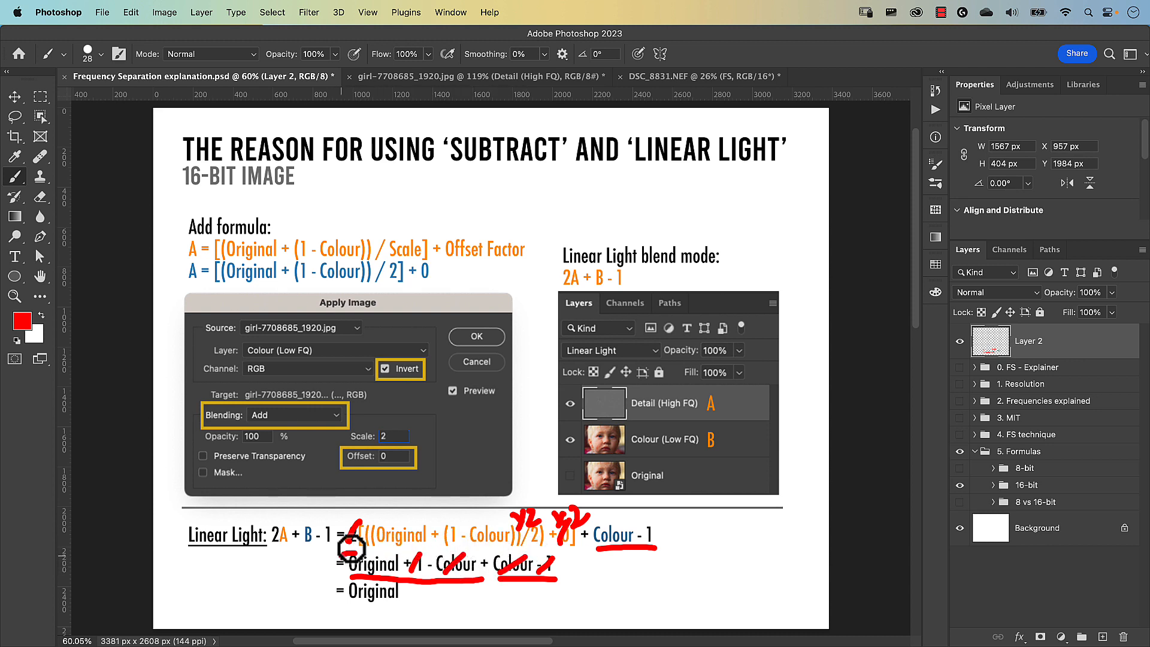
pyautogui.moveTo(342, 549)
pyautogui.mouseDown()
pyautogui.moveTo(366, 576)
pyautogui.moveTo(407, 566)
pyautogui.moveTo(366, 550)
pyautogui.mouseUp()
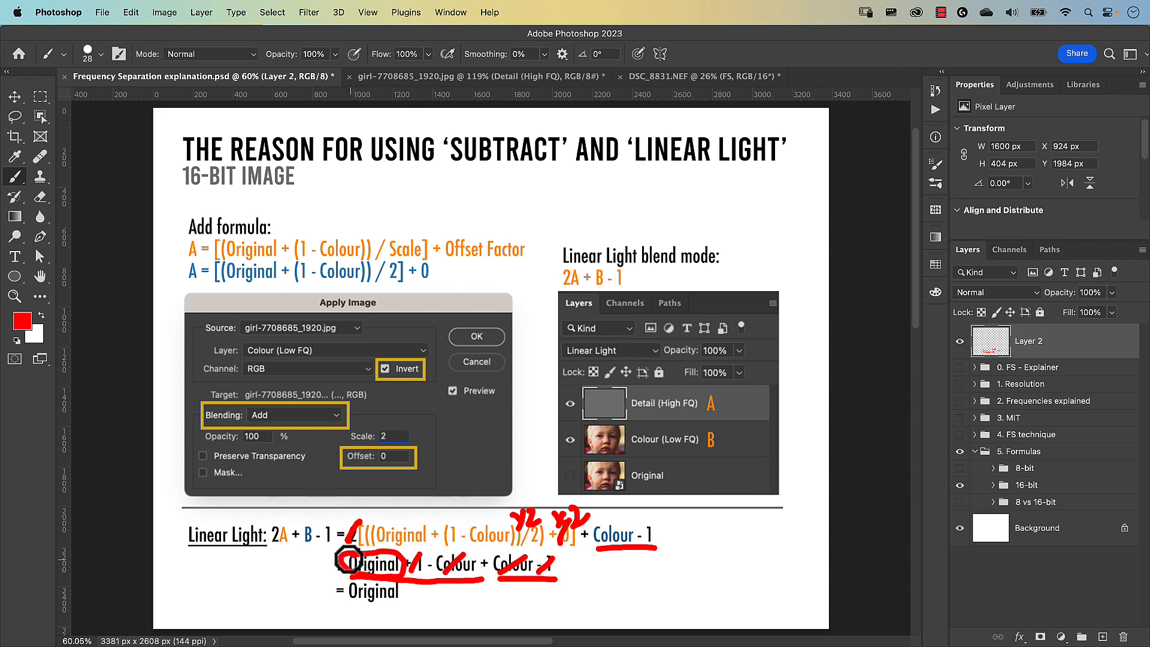
pyautogui.moveTo(314, 587); pyautogui.dragTo(354, 546)
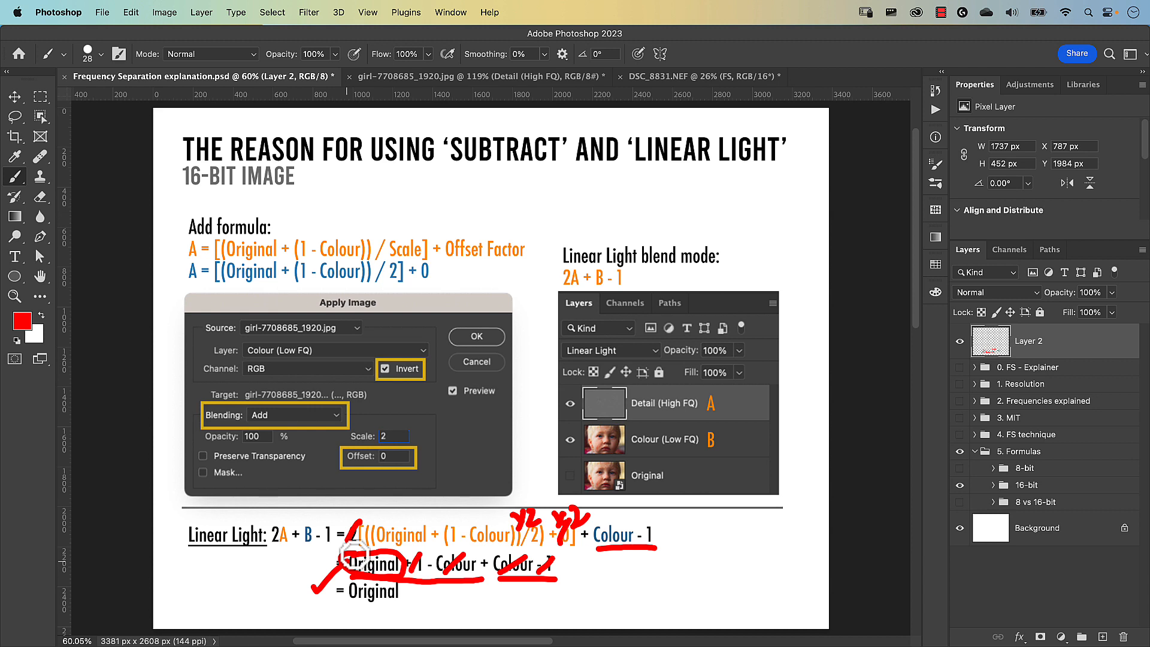
# Clear the red marks from Layer 2 and replace the visible 16-bit slide with the 8 vs 16-bit slide.
pyautogui.press('super+a')
pyautogui.press('Delete')
pyautogui.press('super+d')
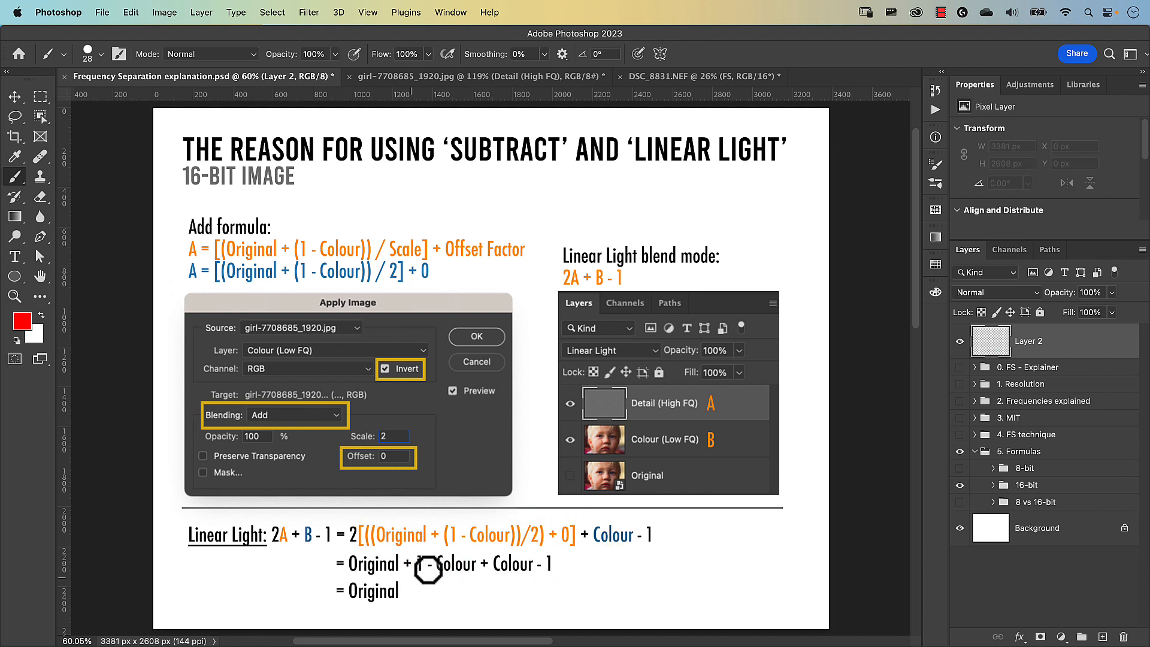
pyautogui.click(960, 485)
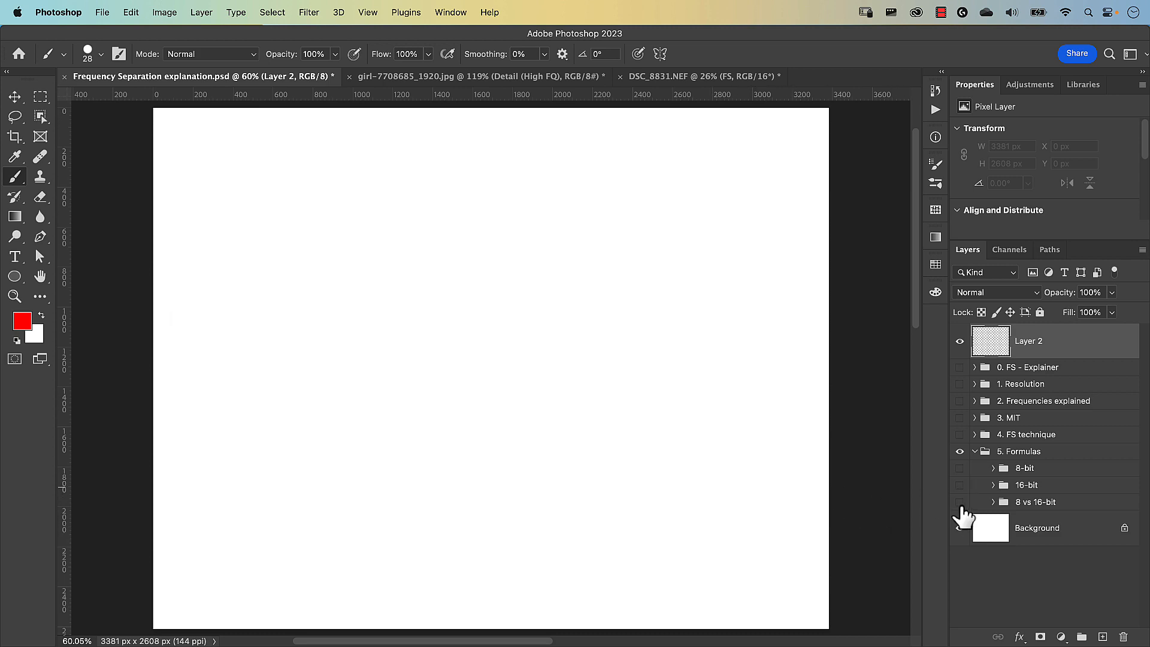
pyautogui.click(960, 503)
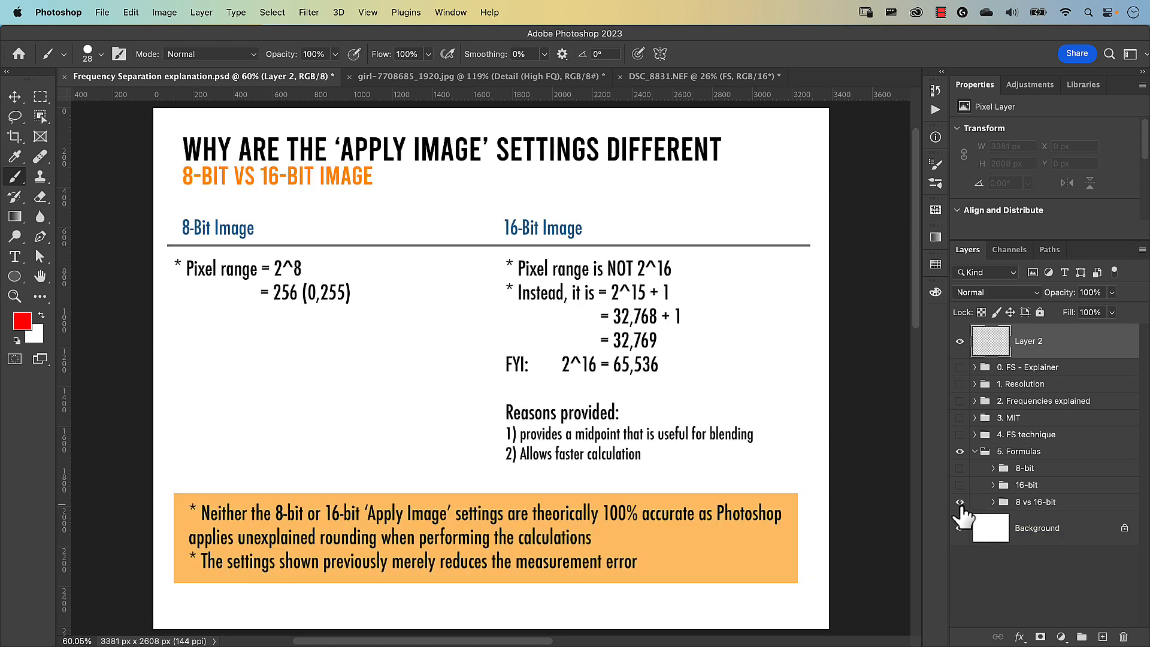
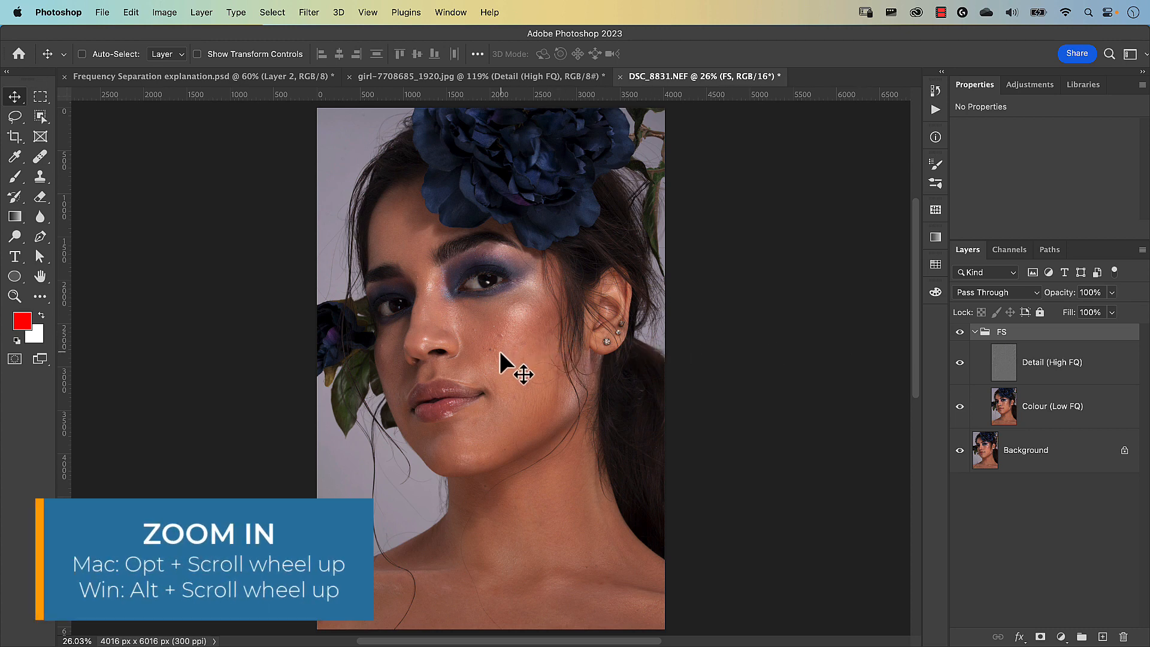
# In DSC_8831.NEF, add an empty layer above the FS group and activate the Brush tool for marking blemishes.
pyautogui.scroll(2, 501, 353)
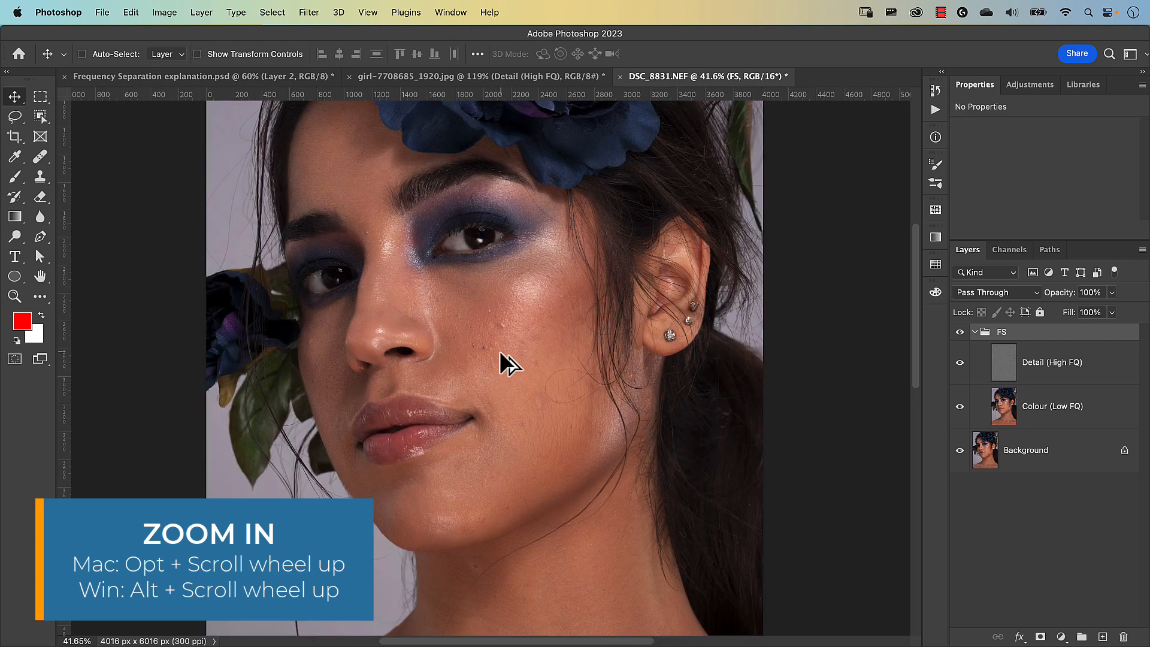
pyautogui.scroll(2, 501, 353)
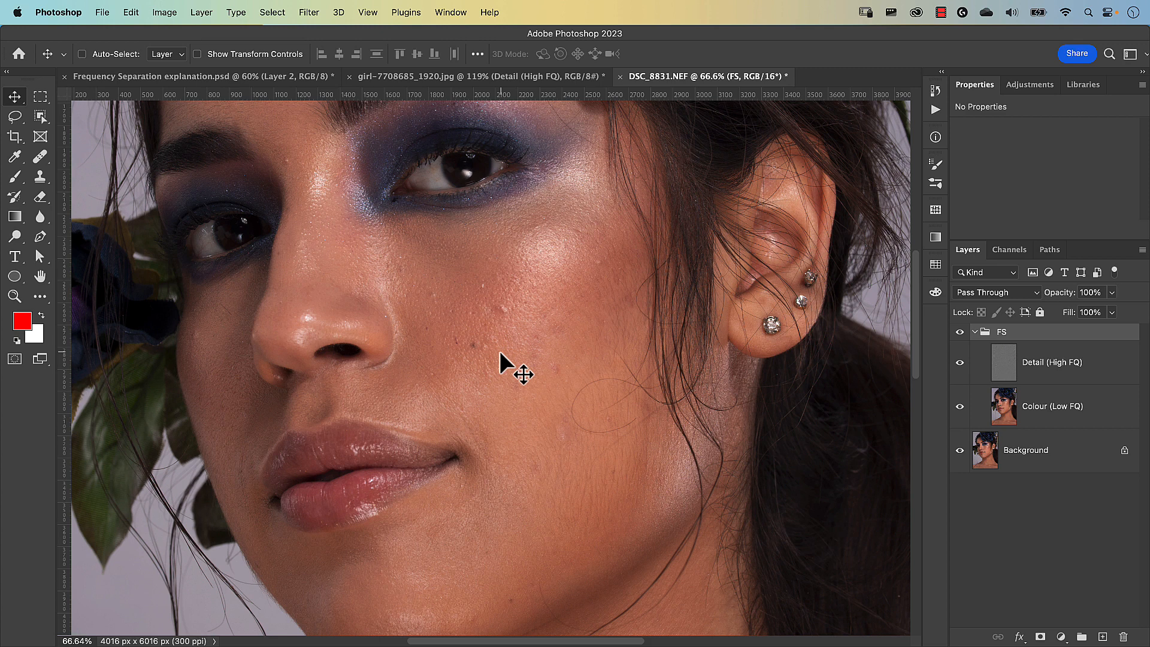
pyautogui.click(1102, 637)
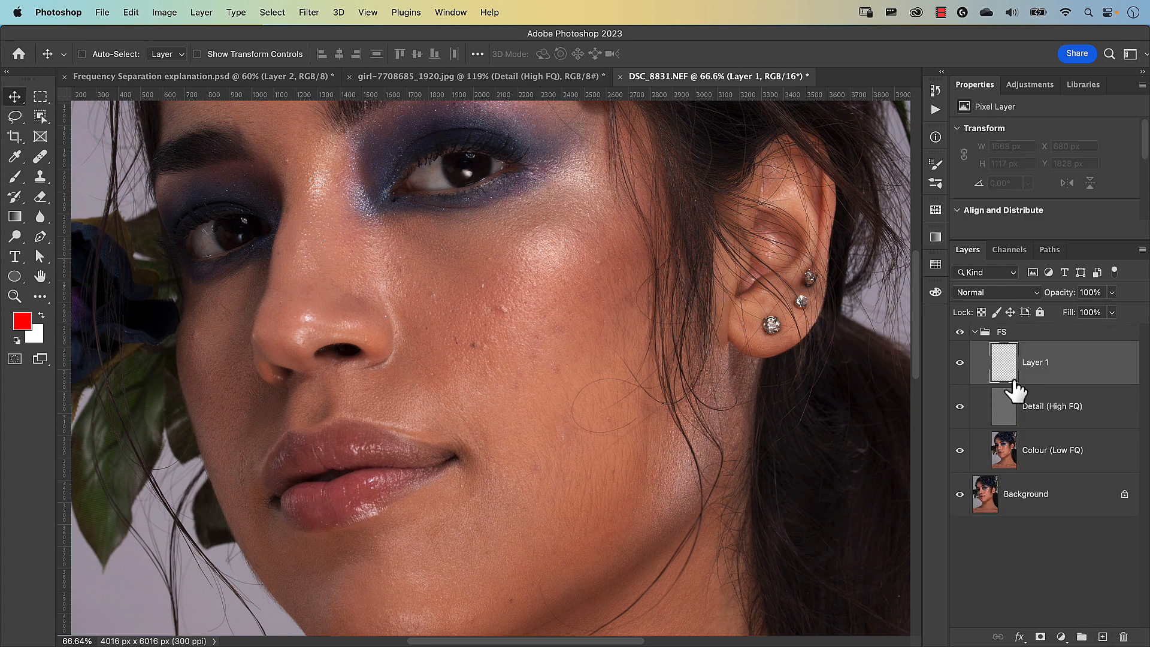
pyautogui.moveTo(1008, 375); pyautogui.dragTo(944, 346)
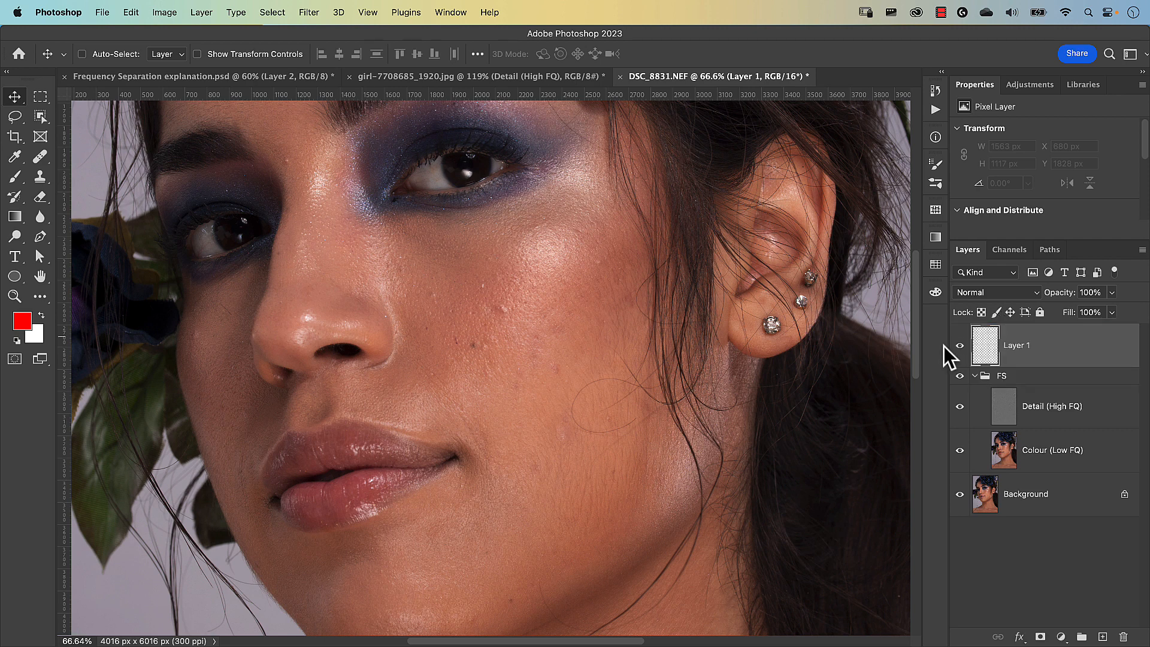
pyautogui.press('b')
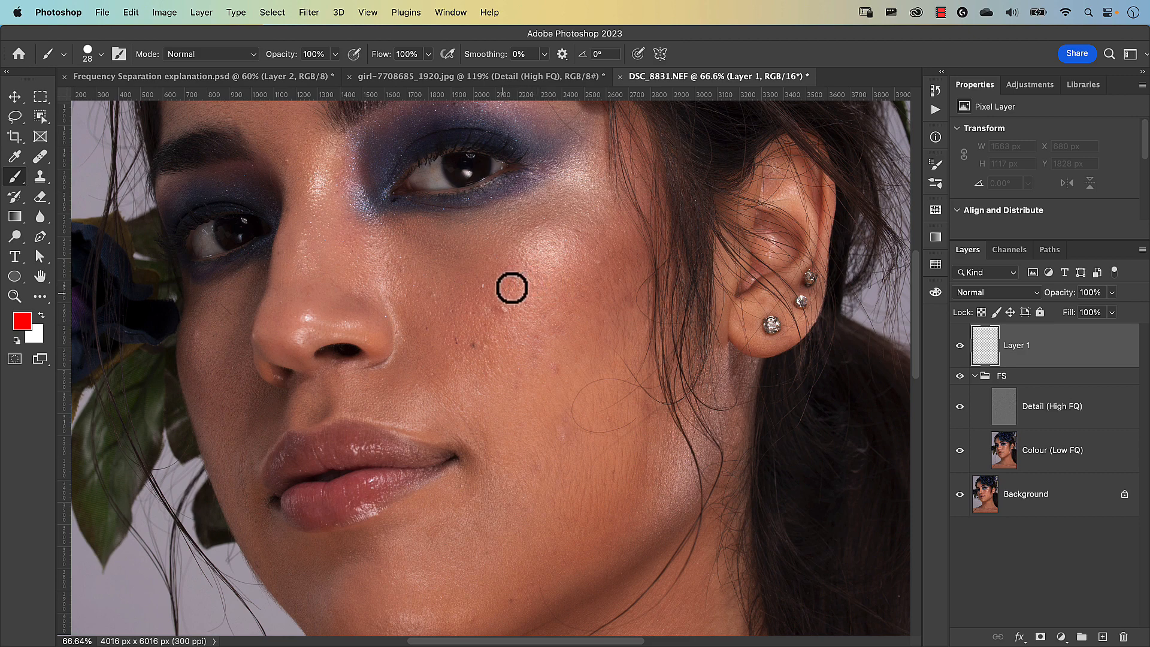
# Circle the blemishes on both cheeks and between the eyebrows in red on Layer 1.
pyautogui.moveTo(511, 288); pyautogui.dragTo(503, 291)
pyautogui.moveTo(398, 273); pyautogui.dragTo(446, 277)
pyautogui.moveTo(281, 144); pyautogui.dragTo(288, 149)
pyautogui.moveTo(497, 330)
pyautogui.mouseDown()
pyautogui.moveTo(545, 403)
pyautogui.moveTo(542, 319)
pyautogui.mouseUp()
pyautogui.moveTo(562, 414); pyautogui.dragTo(564, 415)
pyautogui.moveTo(207, 321); pyautogui.dragTo(197, 321)
pyautogui.moveTo(587, 262); pyautogui.dragTo(590, 254)
# Circle the blemishes on the chin and forehead in red, then hide Layer 1.
pyautogui.moveTo(504, 539); pyautogui.dragTo(521, 397)
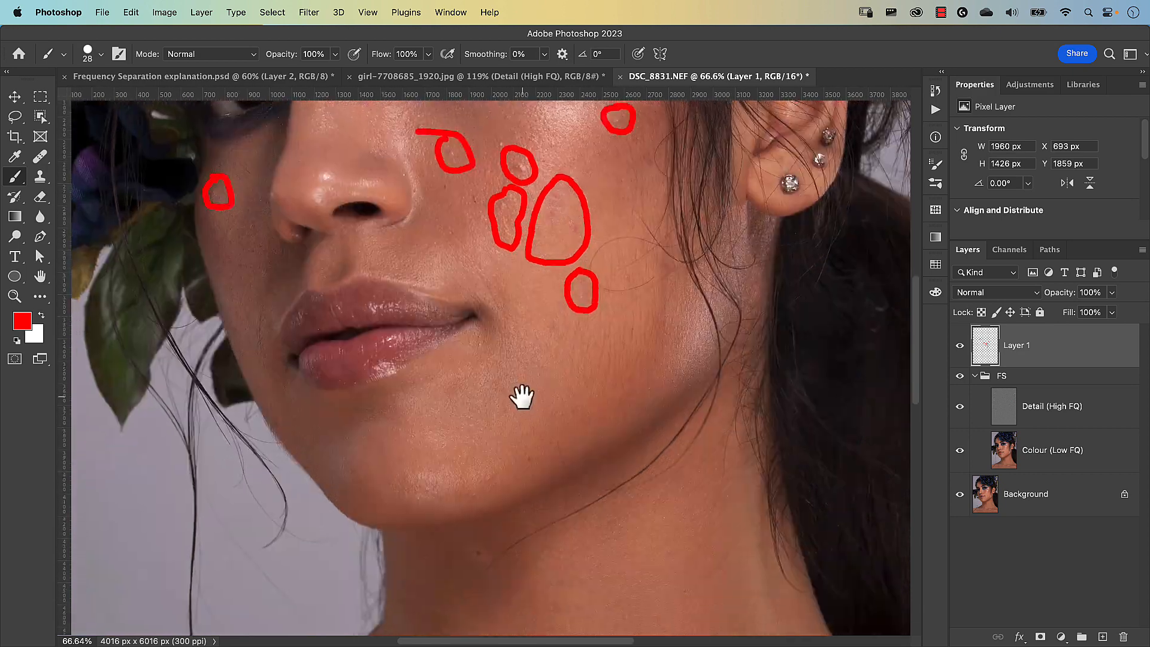
pyautogui.moveTo(486, 464); pyautogui.dragTo(493, 456)
pyautogui.moveTo(420, 150); pyautogui.dragTo(486, 524)
pyautogui.moveTo(328, 184); pyautogui.dragTo(331, 183)
pyautogui.moveTo(253, 300); pyautogui.dragTo(261, 298)
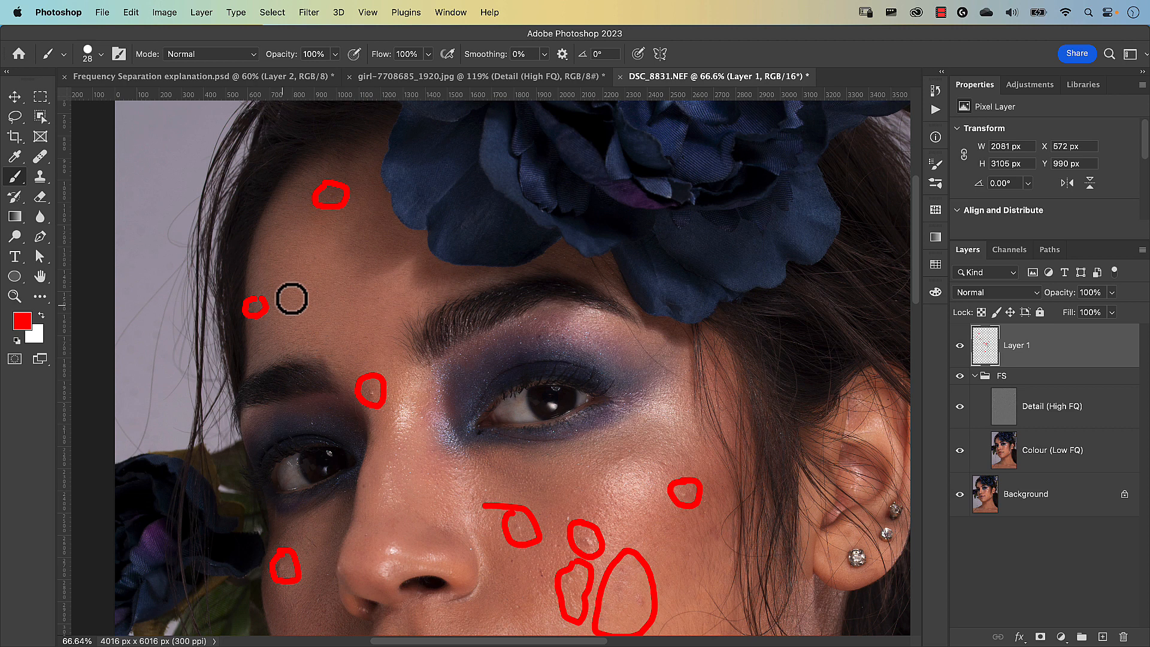
pyautogui.press('super+0')
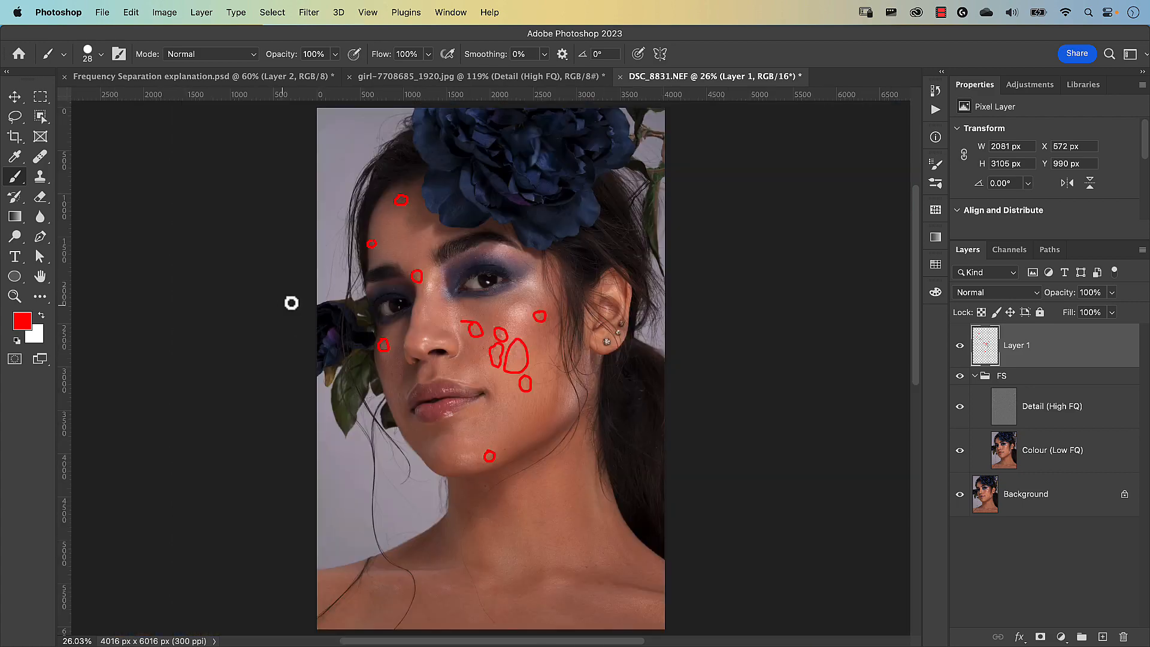
pyautogui.click(960, 346)
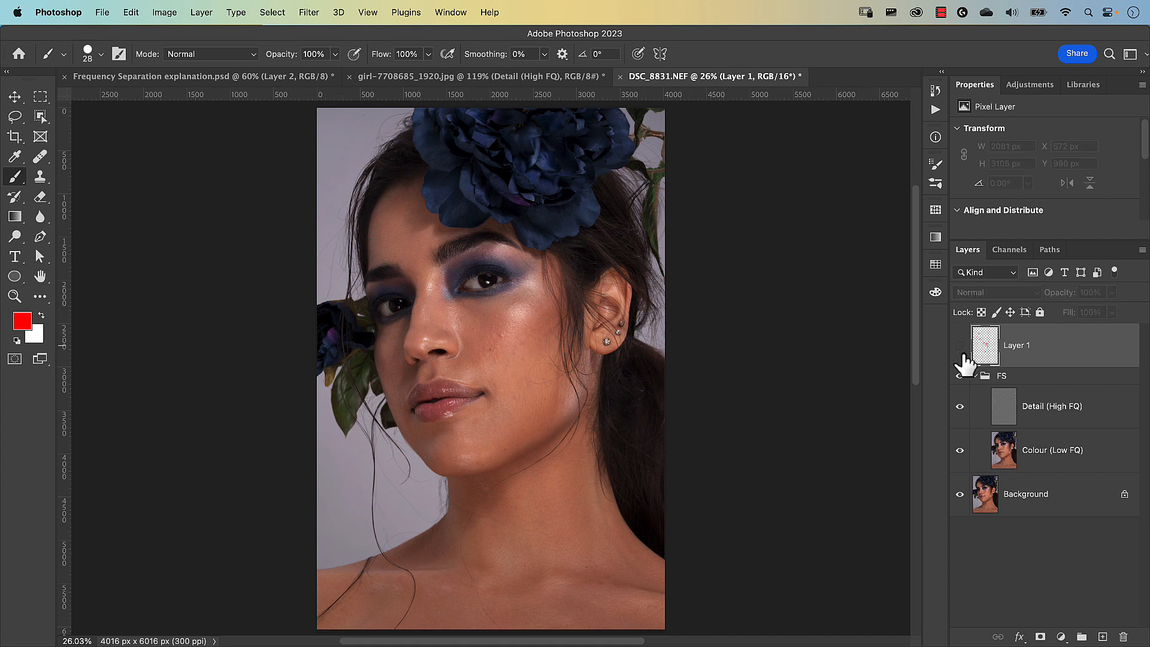
# Duplicate Detail (High FQ), clip the copy to the original with Normal blending, and choose the Clone Stamp tool.
pyautogui.click(1005, 420)
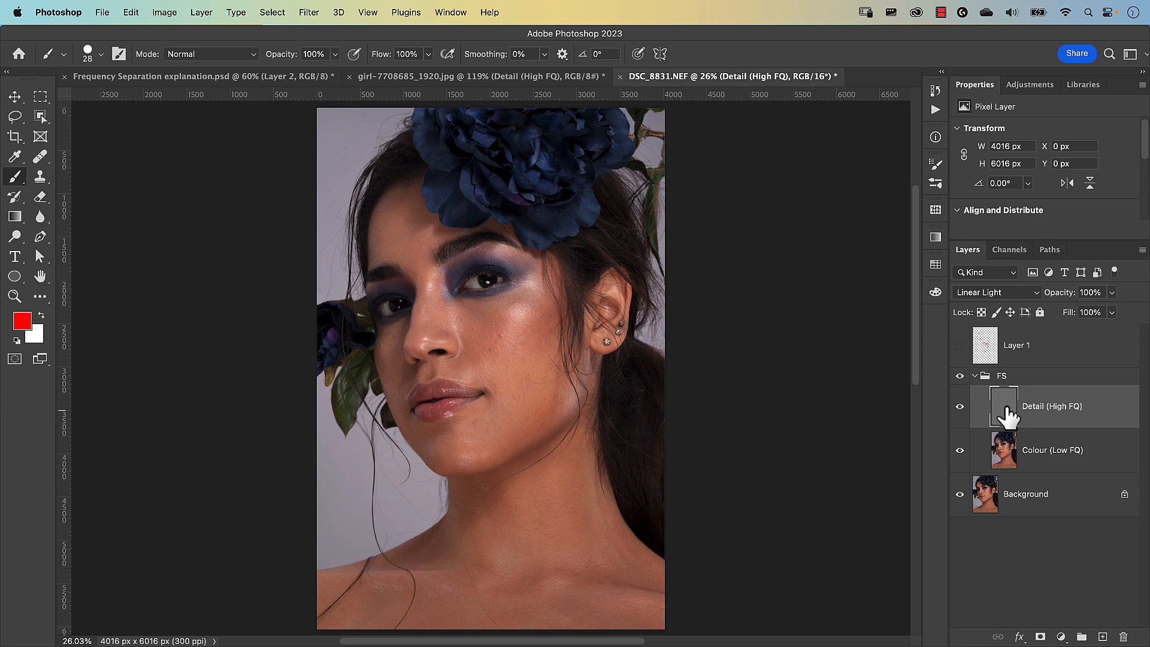
pyautogui.press('super+j')
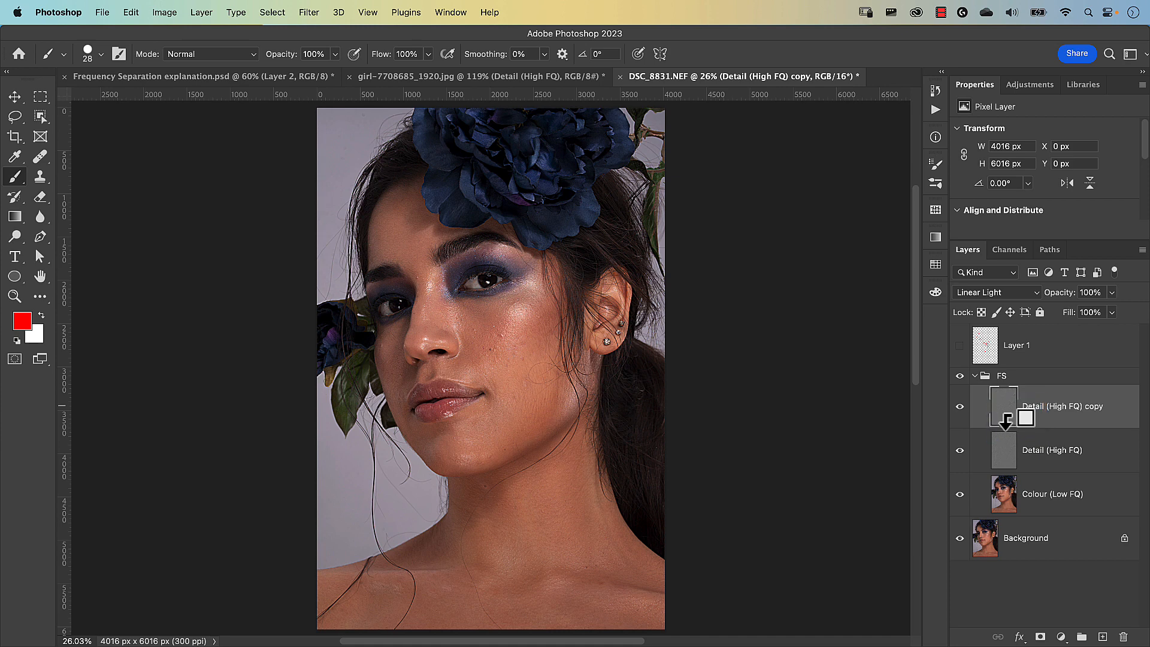
pyautogui.keyDown('alt'); pyautogui.click(1006, 419); pyautogui.keyUp('alt')
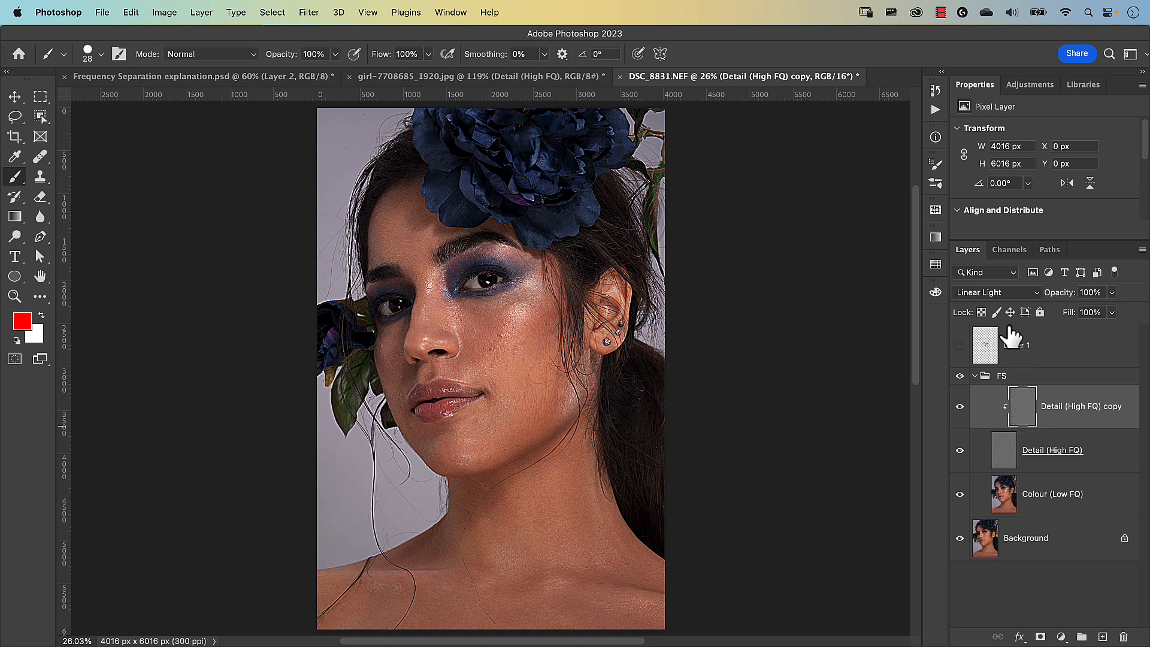
pyautogui.click(996, 292)
pyautogui.click(975, 47)
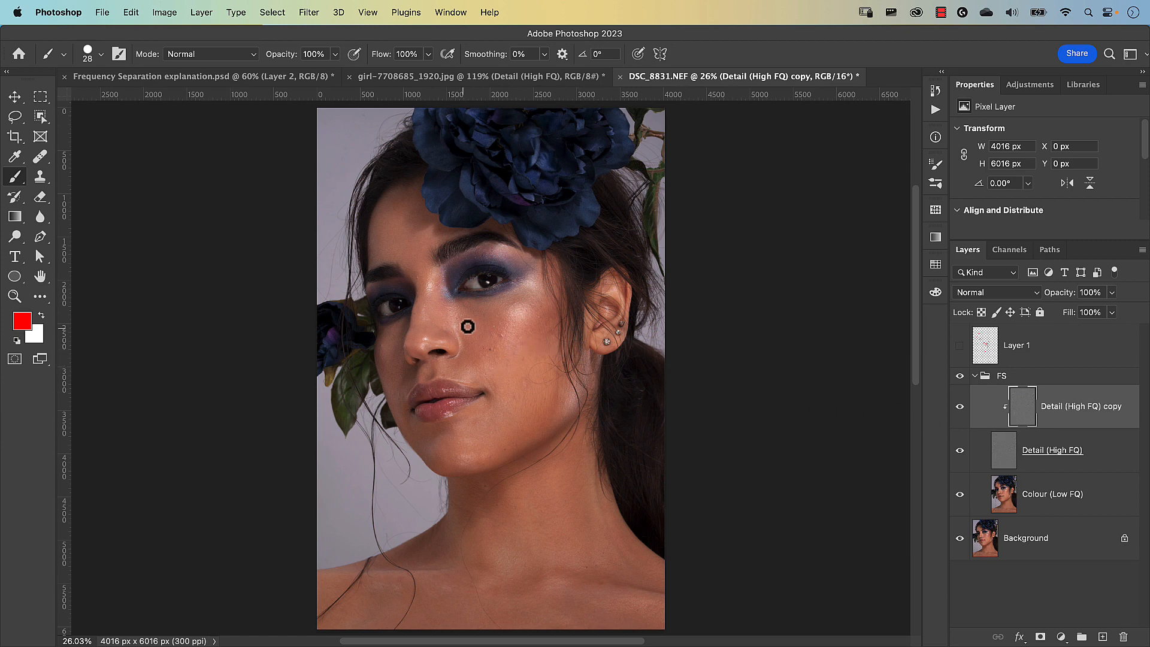
pyautogui.click(41, 178)
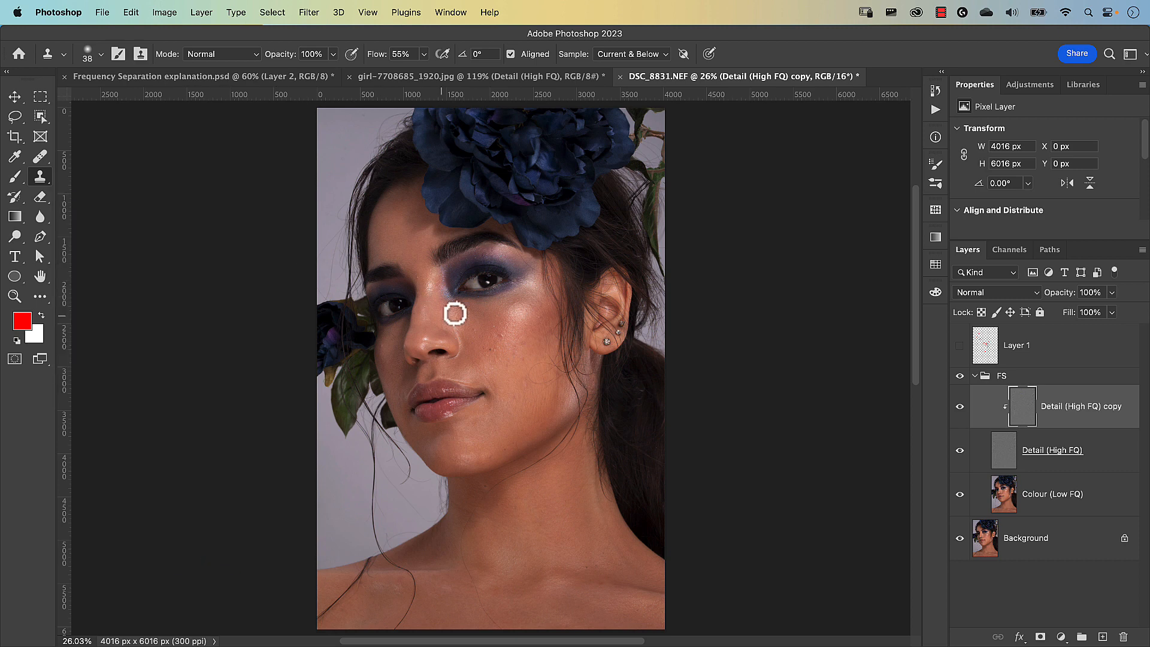
# Hide the Colour (Low FQ) and Background layers and add a Curves adjustment layer above the Detail (High FQ) copy.
pyautogui.click(960, 495)
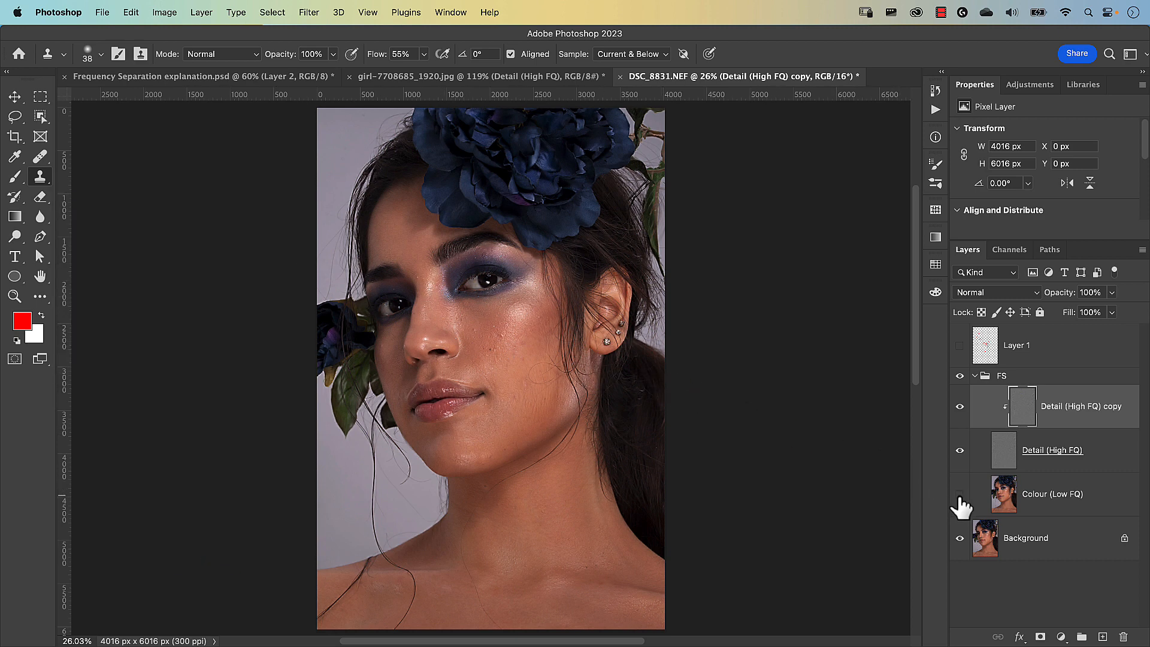
pyautogui.click(960, 539)
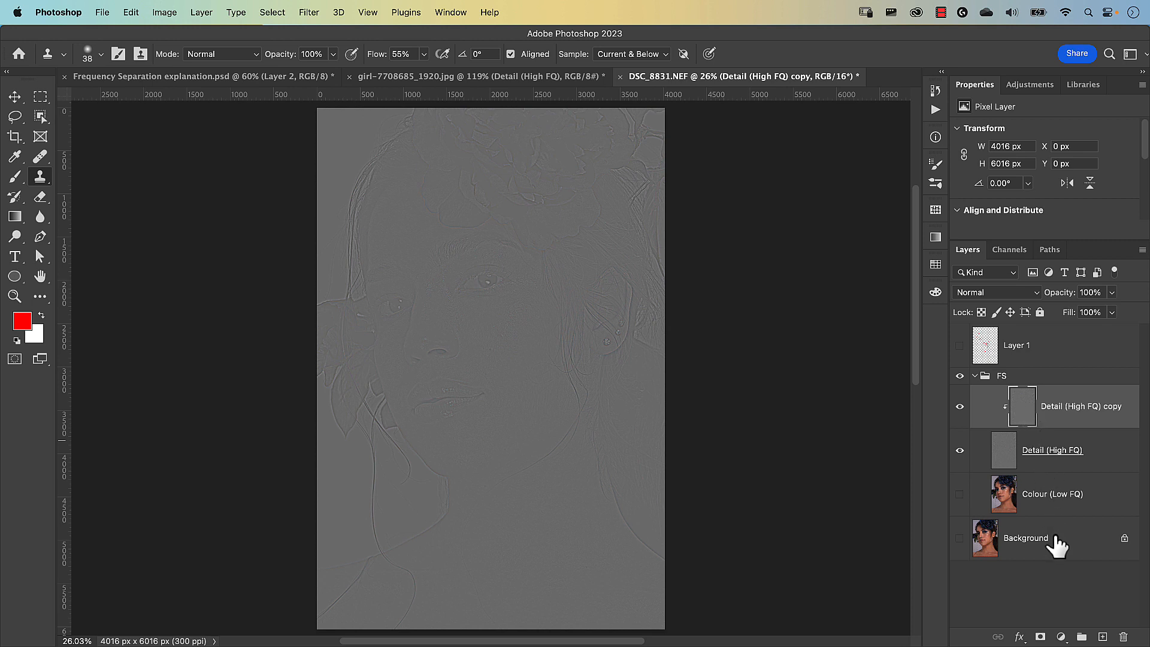
pyautogui.click(1061, 636)
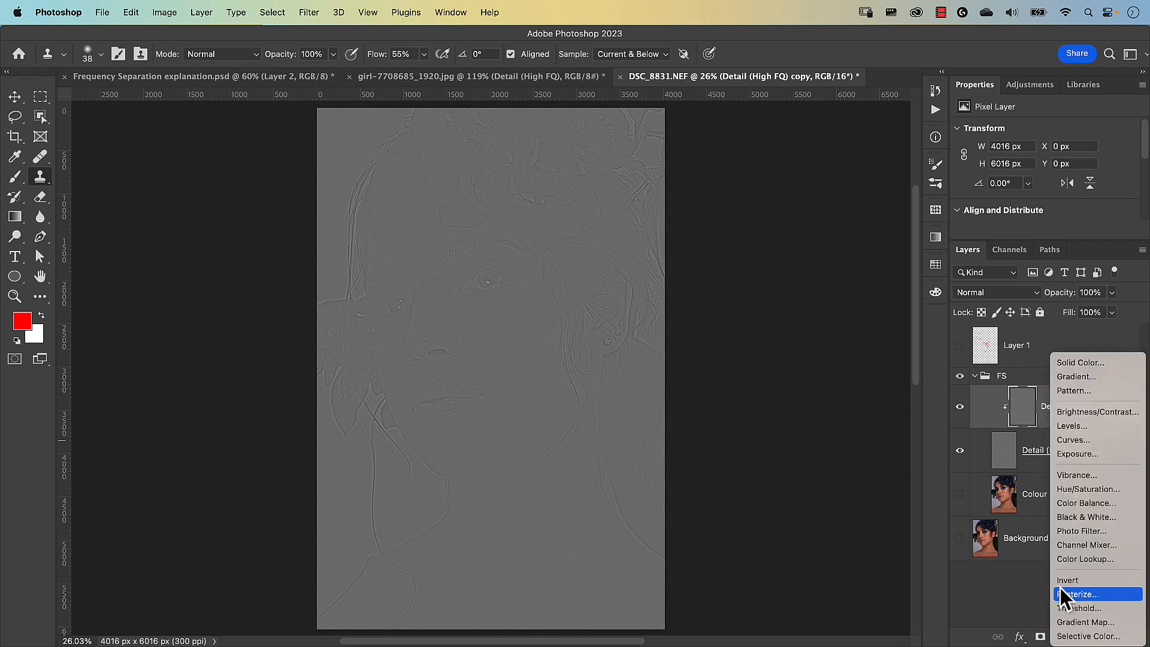
pyautogui.click(1058, 439)
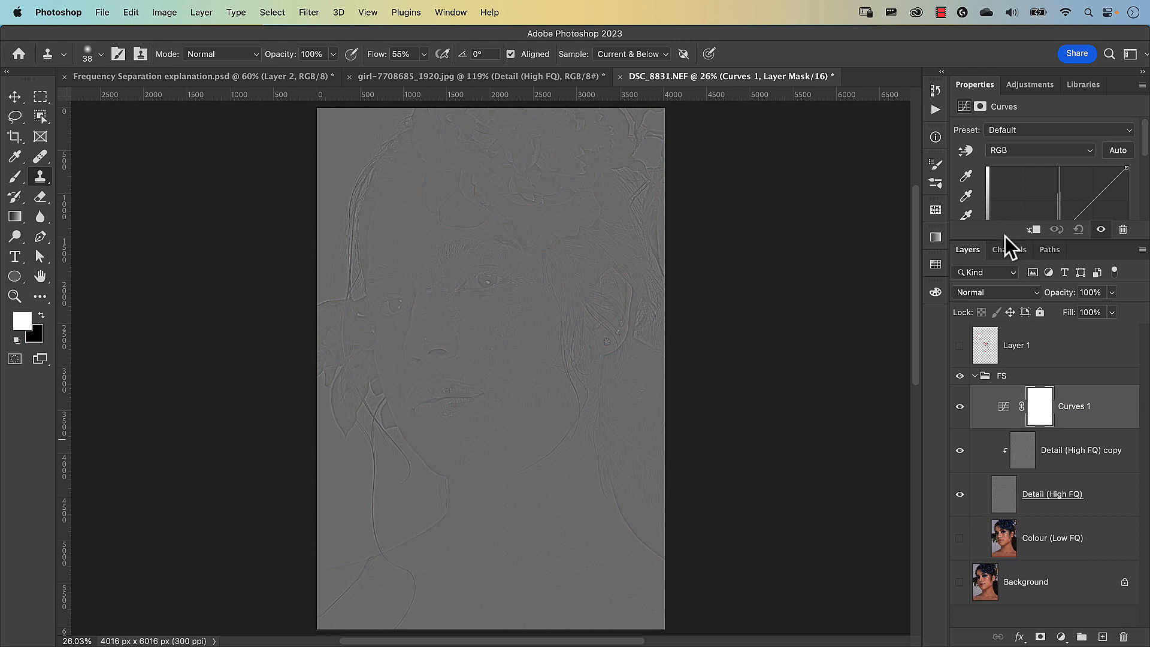
# Bend the curve into a steep wave that exaggerates the skin texture, with one lower point at input 114, output 37.
pyautogui.moveTo(1006, 239); pyautogui.dragTo(1011, 356)
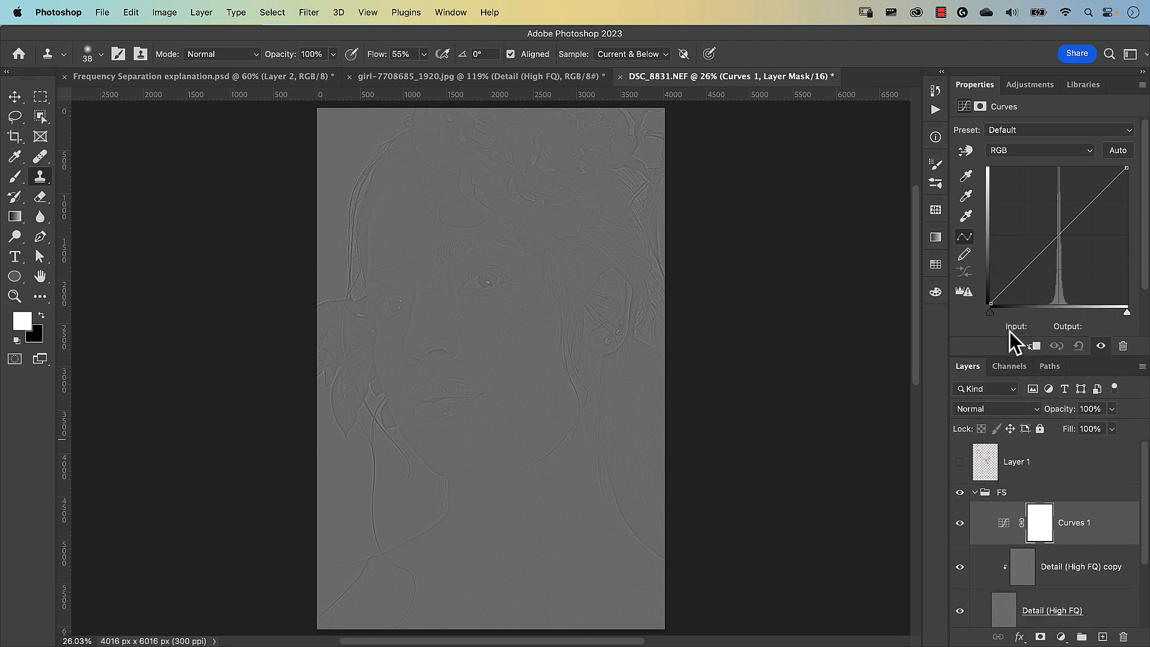
pyautogui.click(1011, 280)
pyautogui.moveTo(1011, 280); pyautogui.dragTo(1107, 288)
pyautogui.moveTo(1072, 193); pyautogui.dragTo(1068, 178)
pyautogui.moveTo(1042, 281)
pyautogui.mouseDown()
pyautogui.moveTo(1042, 296)
pyautogui.moveTo(1054, 292)
pyautogui.mouseUp()
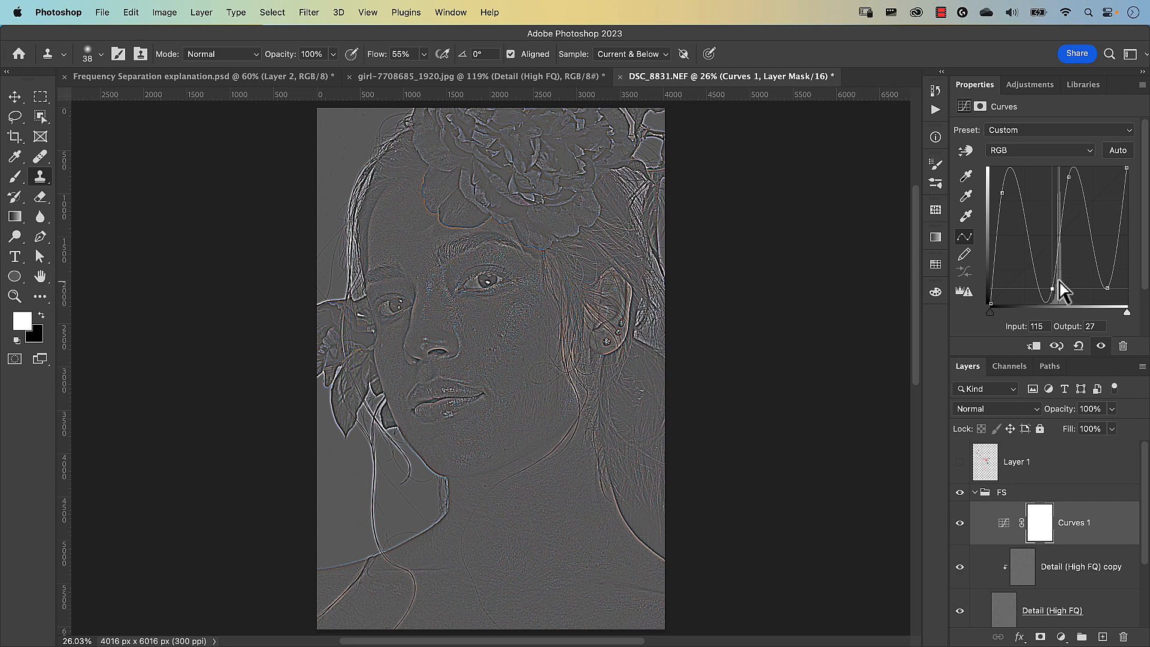
pyautogui.moveTo(1053, 290); pyautogui.dragTo(1052, 284)
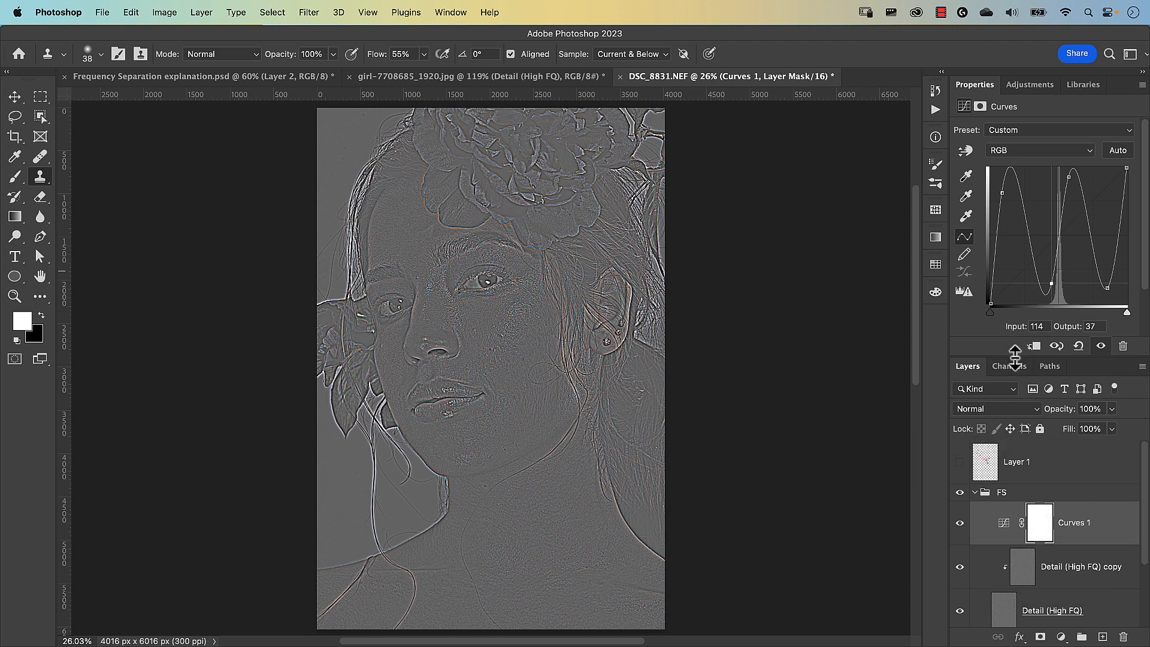
pyautogui.moveTo(1014, 357); pyautogui.dragTo(1014, 207)
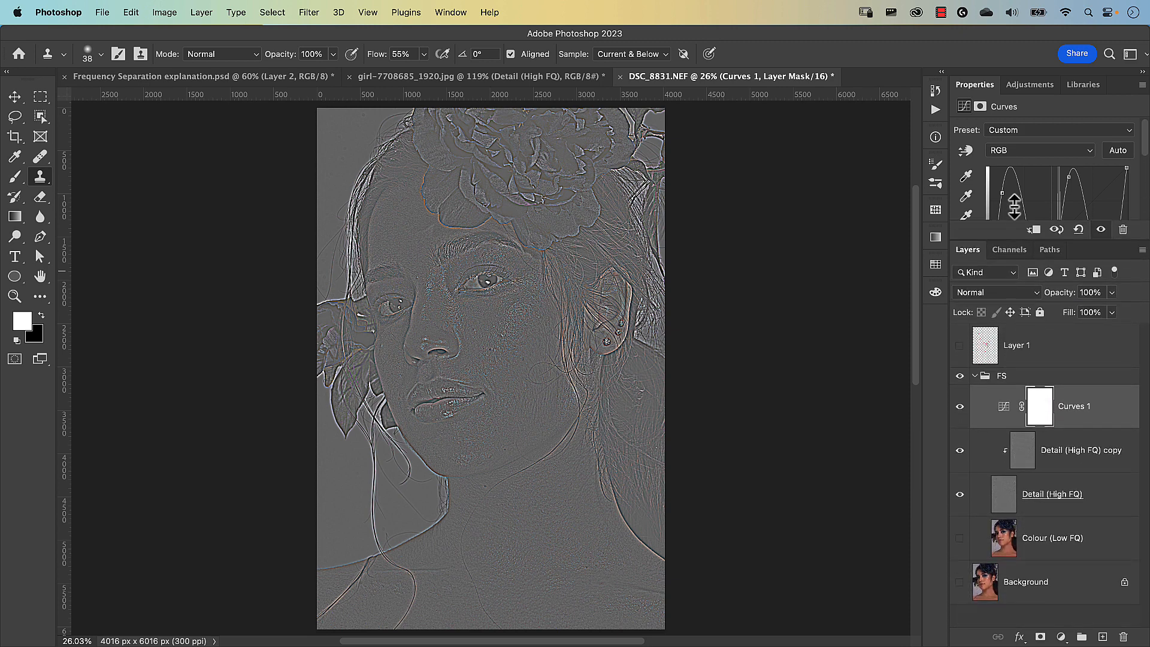
# Select the Detail (High FQ) copy layer and briefly show Layer 1 to locate the marked cheek blemishes in the texture.
pyautogui.click(1024, 462)
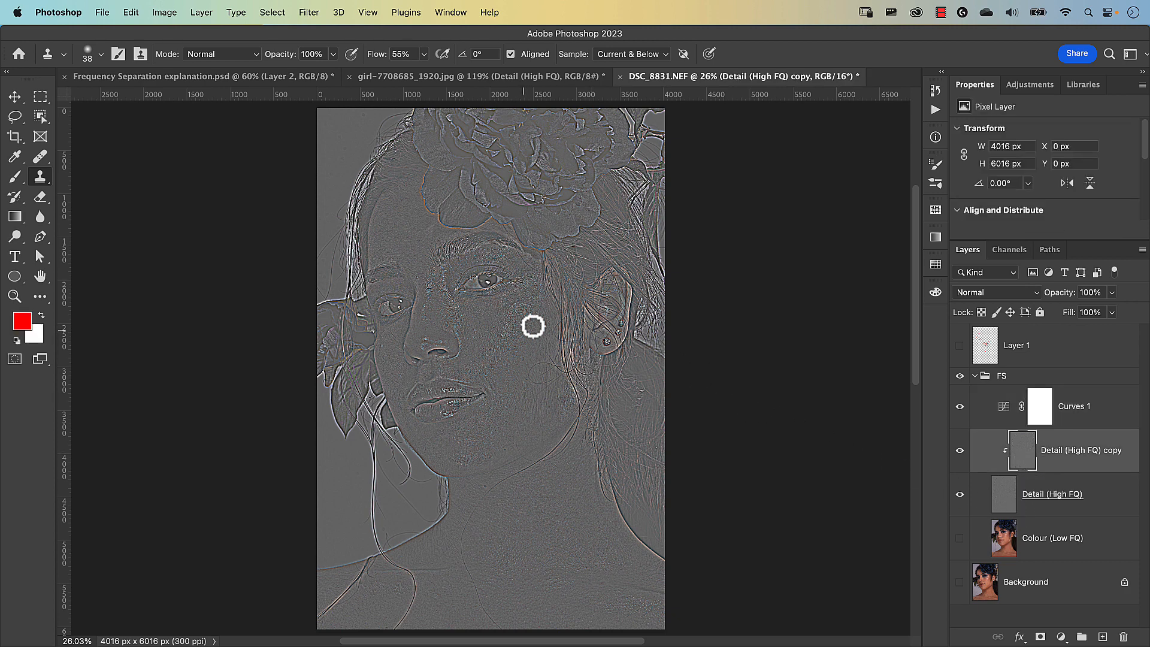
pyautogui.click(960, 347)
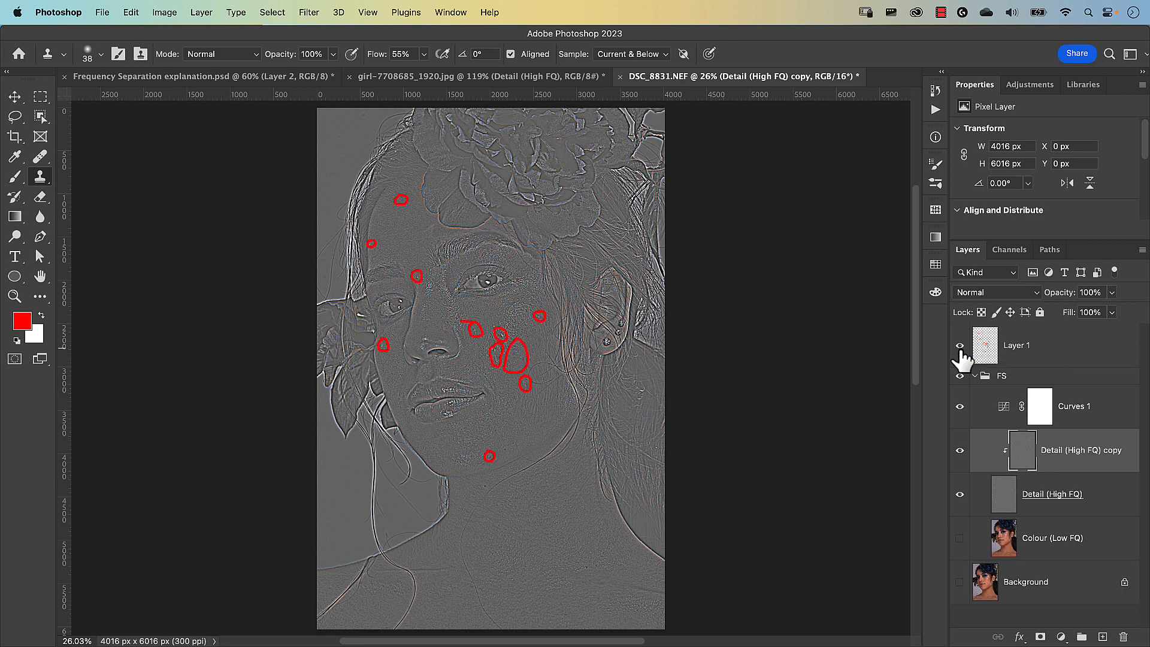
pyautogui.keyDown('alt'); pyautogui.click(514, 365); pyautogui.keyUp('alt')
pyautogui.scroll(5, 513, 365)
pyautogui.scroll(3, 514, 365)
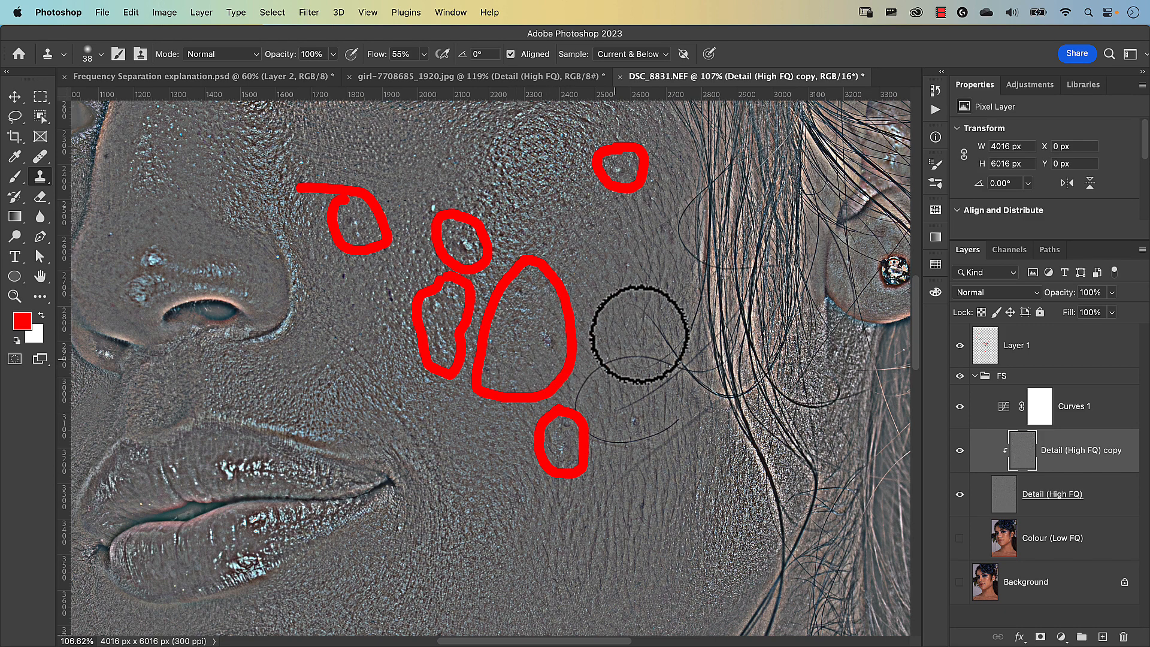
pyautogui.click(959, 345)
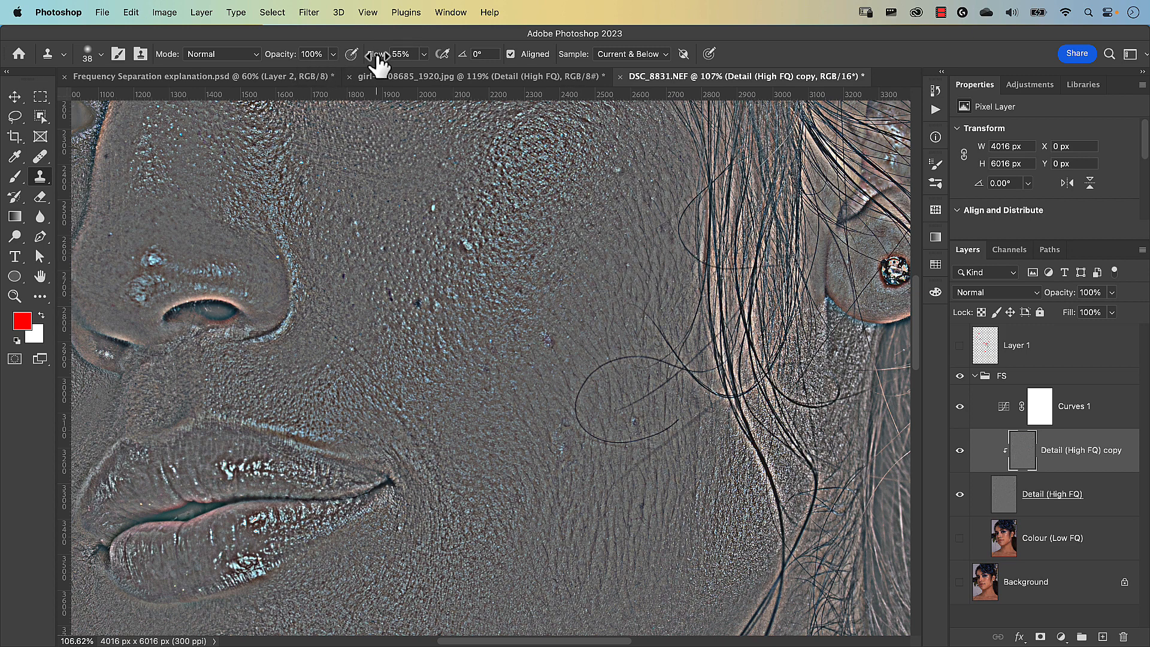
# Set the Clone Stamp flow to 14%, enlarge its brush to 61 px, and sample from Current Layer only.
pyautogui.moveTo(378, 57); pyautogui.dragTo(354, 57)
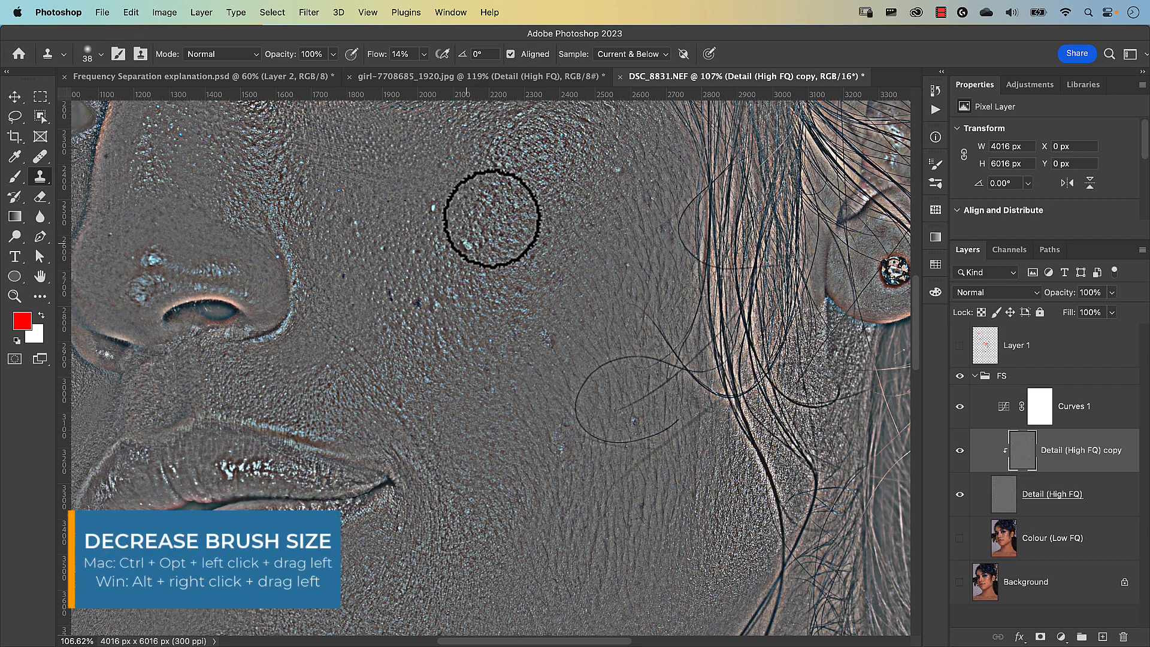
pyautogui.moveTo(491, 218)
pyautogui.mouseDown()
pyautogui.moveTo(455, 246)
pyautogui.moveTo(593, 258)
pyautogui.mouseUp()
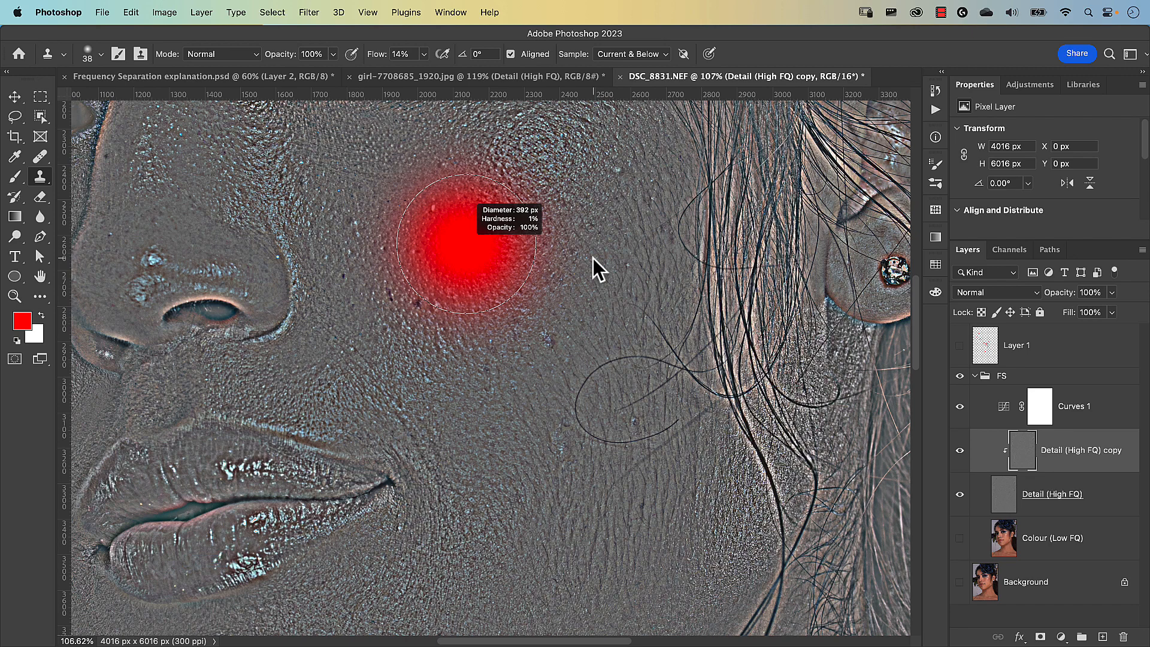
pyautogui.moveTo(593, 257); pyautogui.dragTo(599, 237)
pyautogui.moveTo(596, 188)
pyautogui.mouseDown()
pyautogui.moveTo(593, 153)
pyautogui.moveTo(621, 449)
pyautogui.moveTo(487, 262)
pyautogui.moveTo(408, 267)
pyautogui.moveTo(519, 276)
pyautogui.moveTo(514, 168)
pyautogui.mouseUp()
pyautogui.moveTo(504, 121)
pyautogui.mouseDown()
pyautogui.moveTo(499, 96)
pyautogui.moveTo(521, 307)
pyautogui.moveTo(373, 279)
pyautogui.moveTo(400, 32)
pyautogui.moveTo(499, 222)
pyautogui.mouseUp()
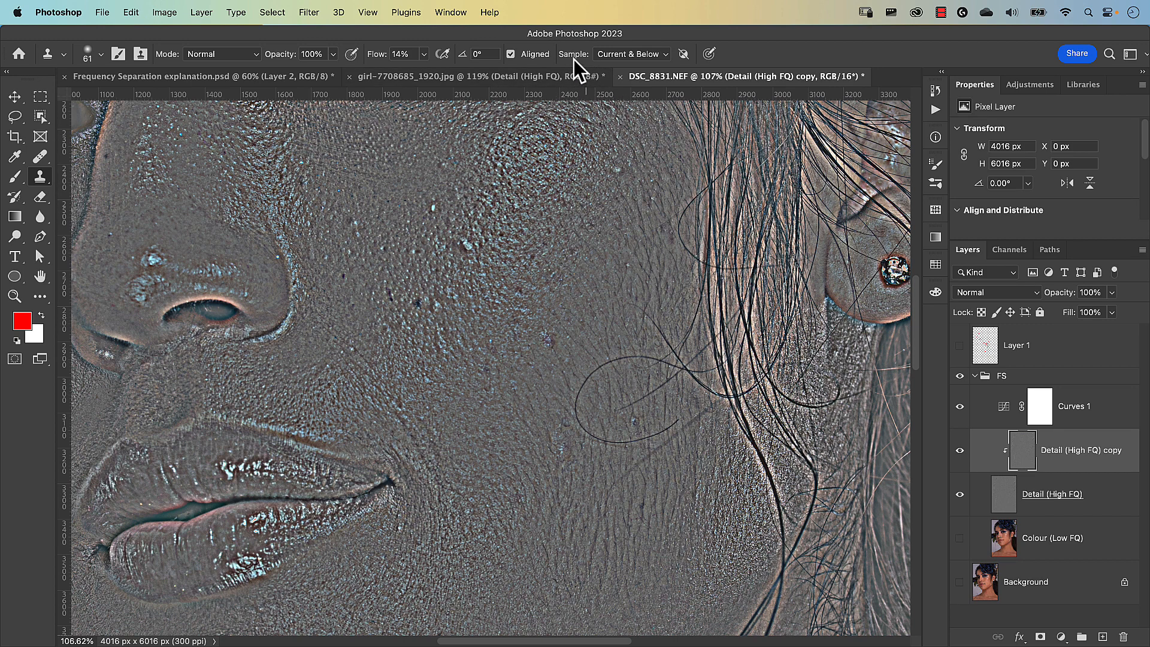
pyautogui.click(621, 54)
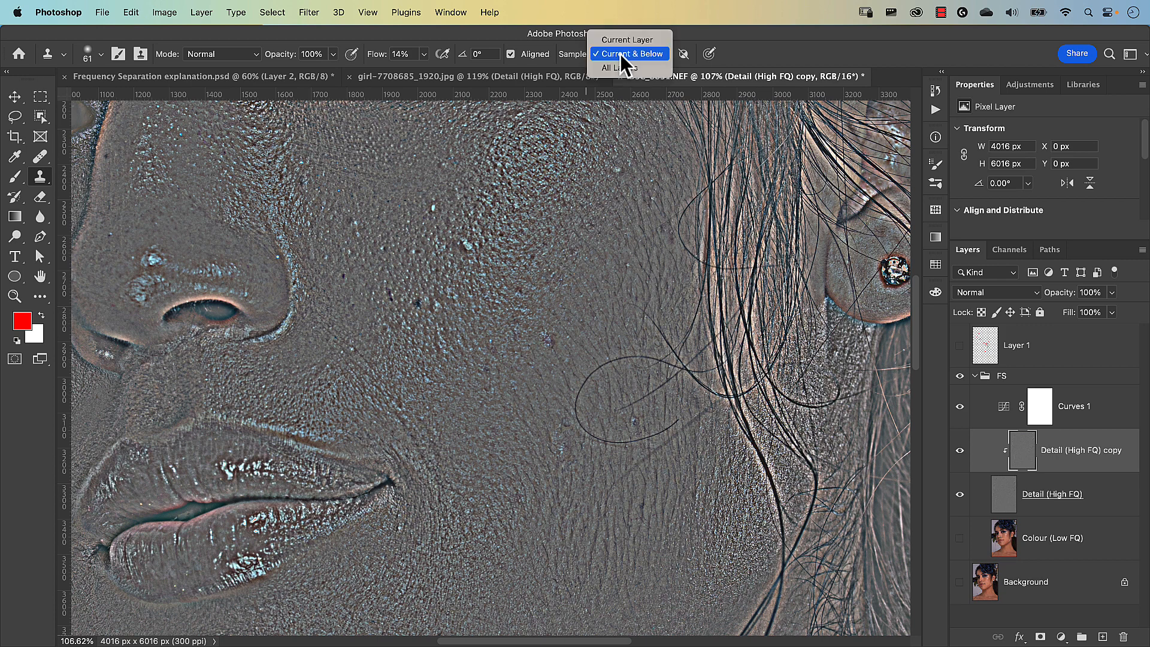
pyautogui.click(620, 42)
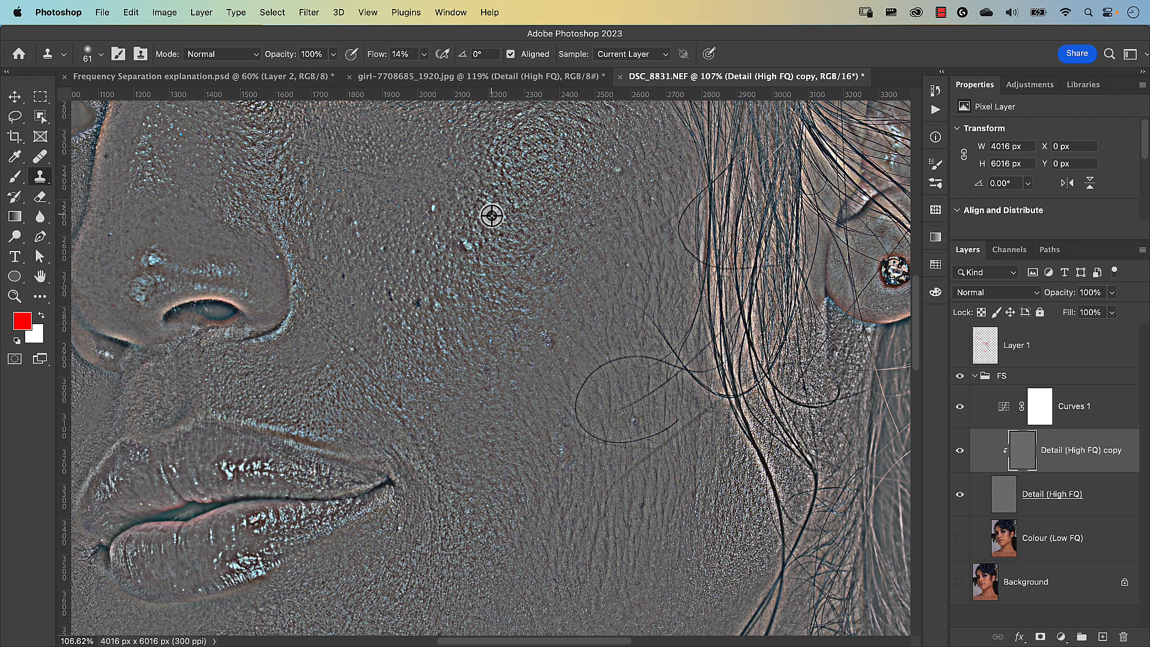
# Clone clean neighbouring skin texture over the blemishes on the upper and middle cheek and near the hairline.
pyautogui.keyDown('alt'); pyautogui.click(492, 215); pyautogui.keyUp('alt')
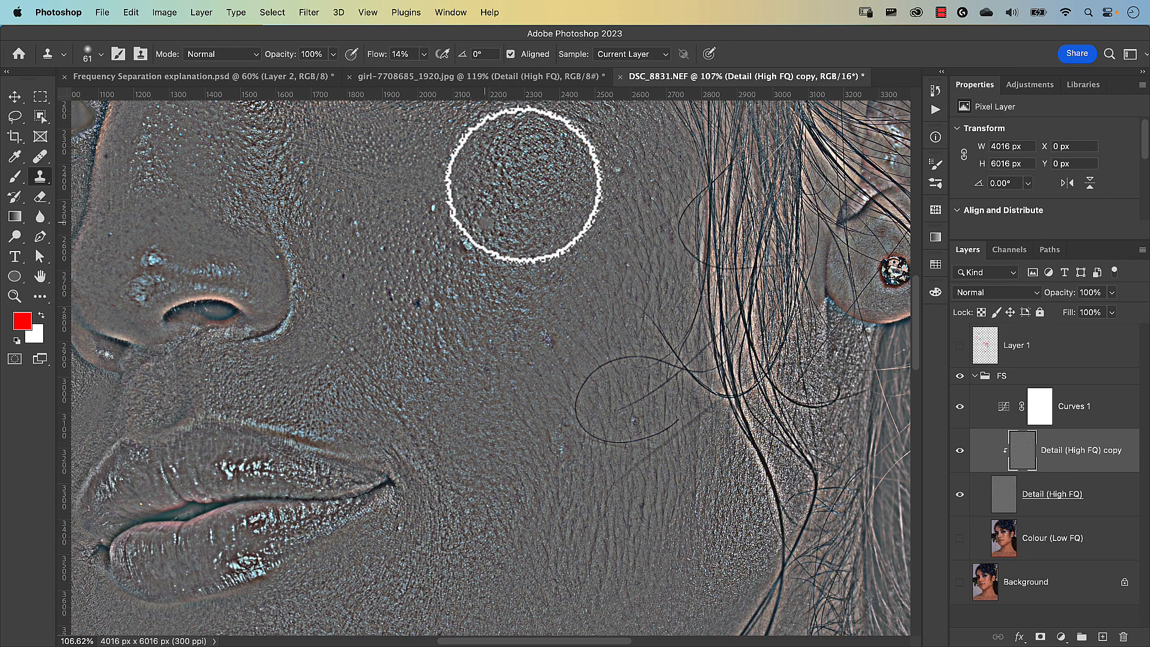
pyautogui.moveTo(474, 234); pyautogui.dragTo(470, 239)
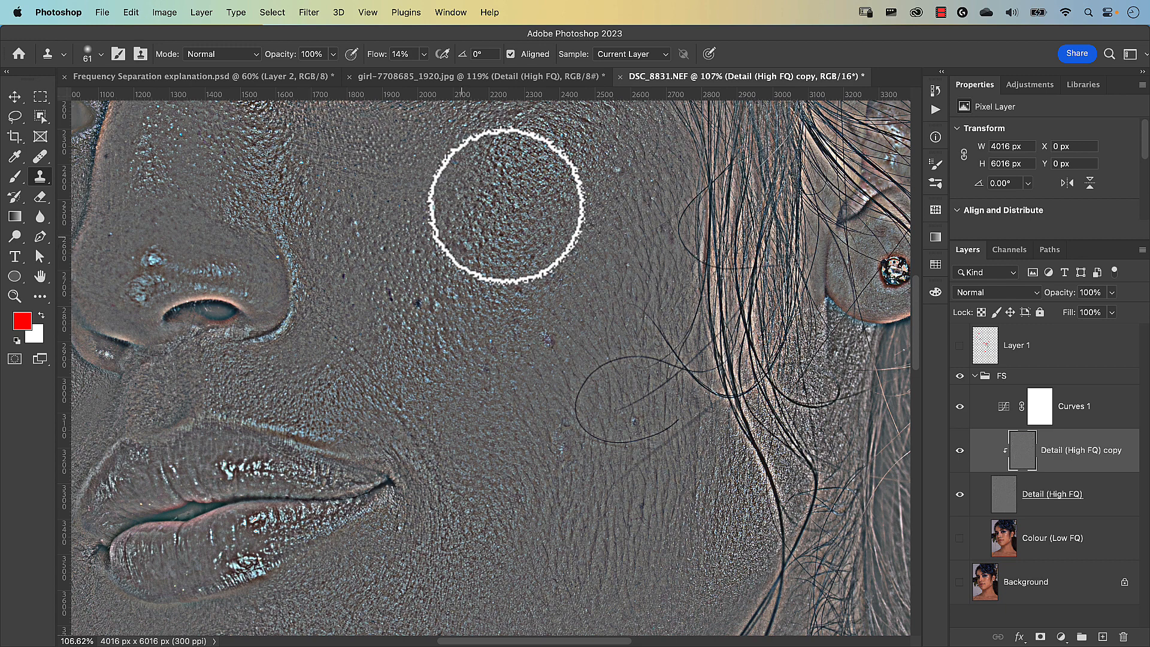
pyautogui.moveTo(464, 237)
pyautogui.mouseDown()
pyautogui.moveTo(484, 266)
pyautogui.moveTo(487, 227)
pyautogui.mouseUp()
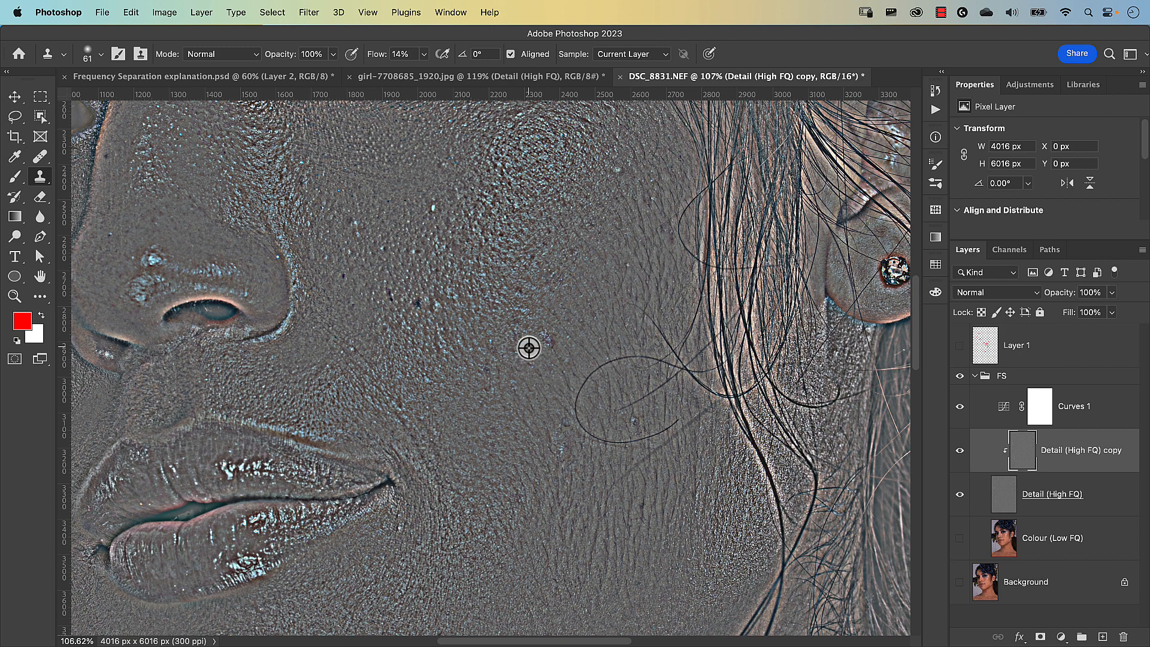
pyautogui.keyDown('alt'); pyautogui.click(528, 348); pyautogui.keyUp('alt')
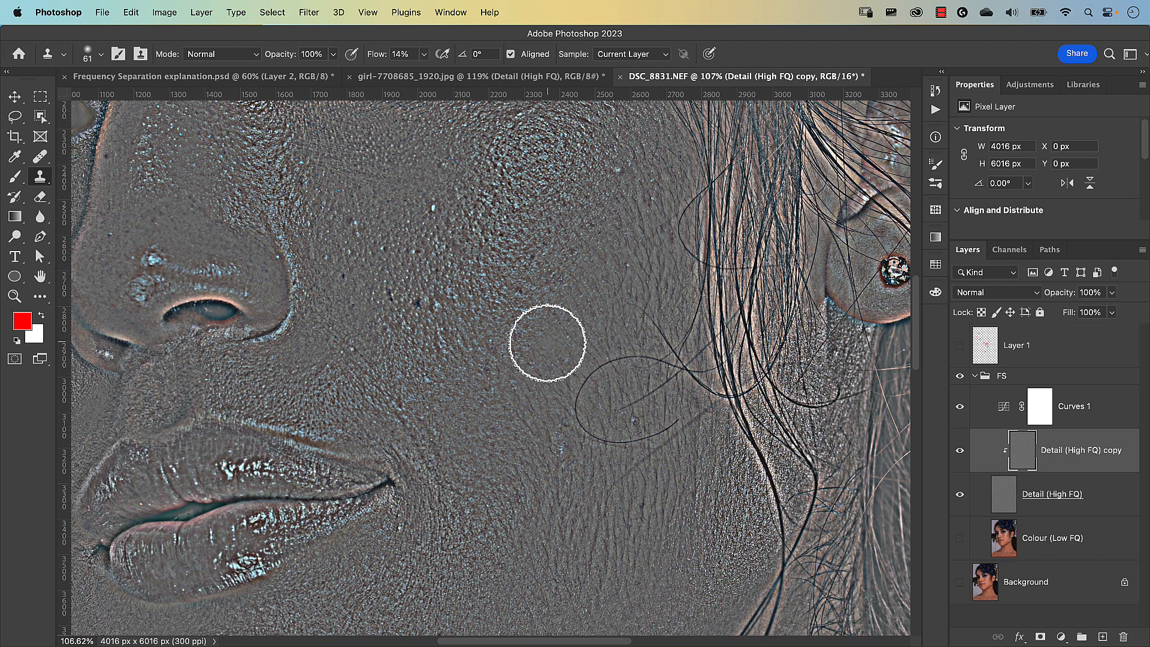
pyautogui.keyDown('alt'); pyautogui.click(605, 185); pyautogui.keyUp('alt')
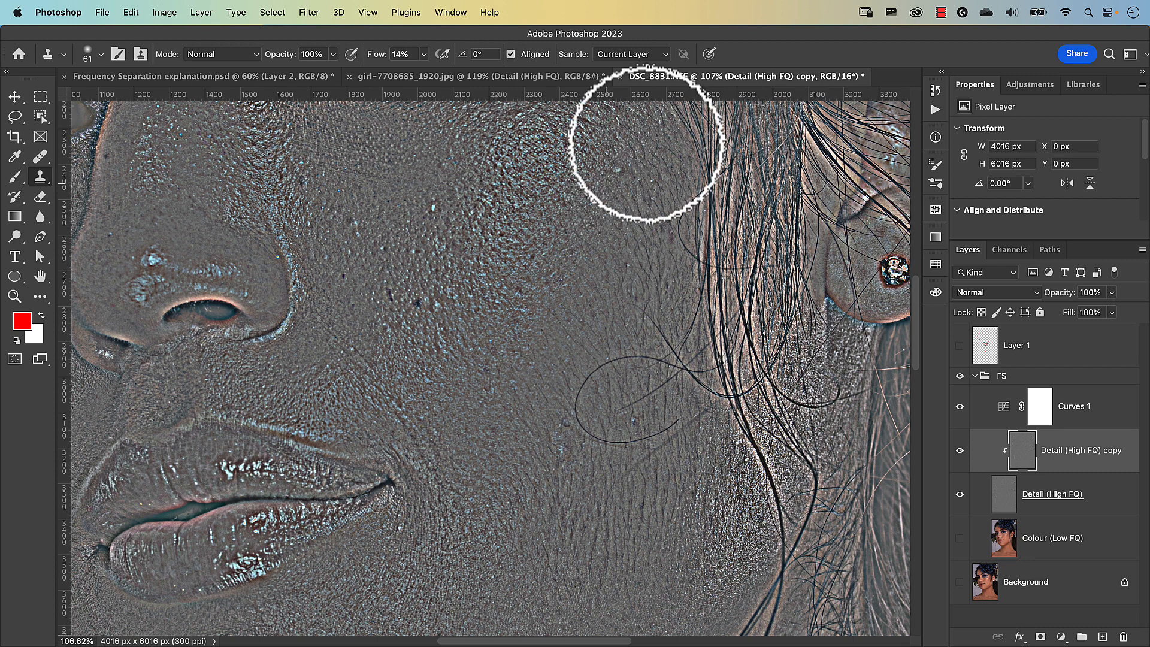
pyautogui.click(615, 168)
pyautogui.click(622, 167)
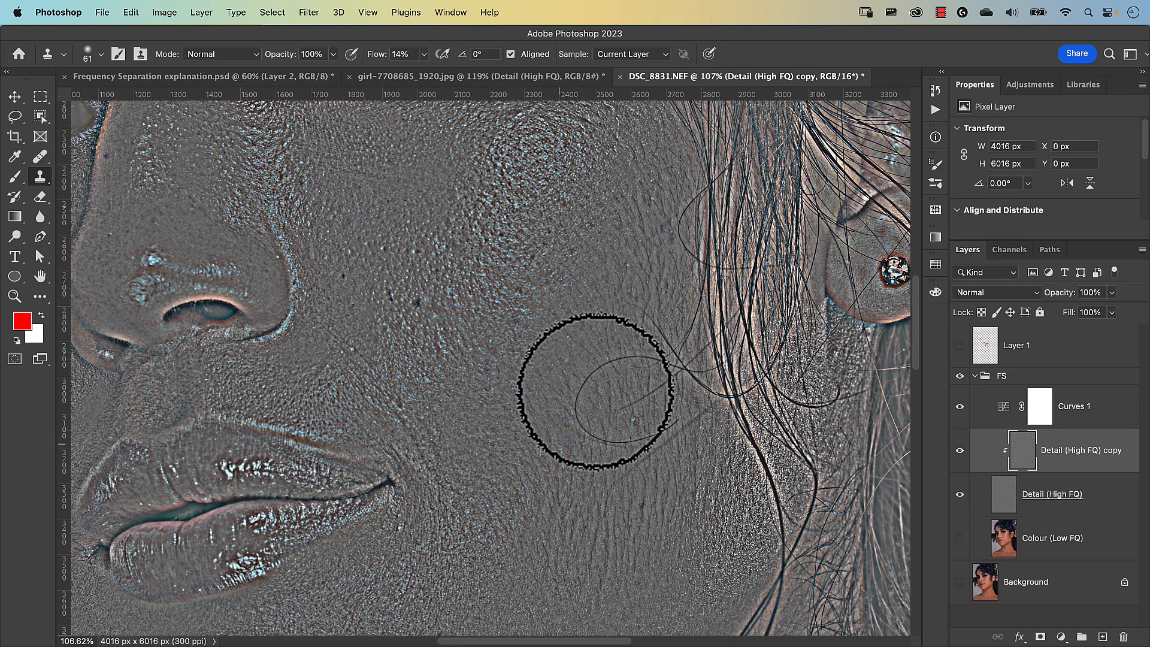
# Clone out the remaining texture blemishes beside the nose, on the chin, the forehead and between the eyebrows.
pyautogui.hscroll(-3, 532, 231)
pyautogui.scroll(-6, 491, 268)
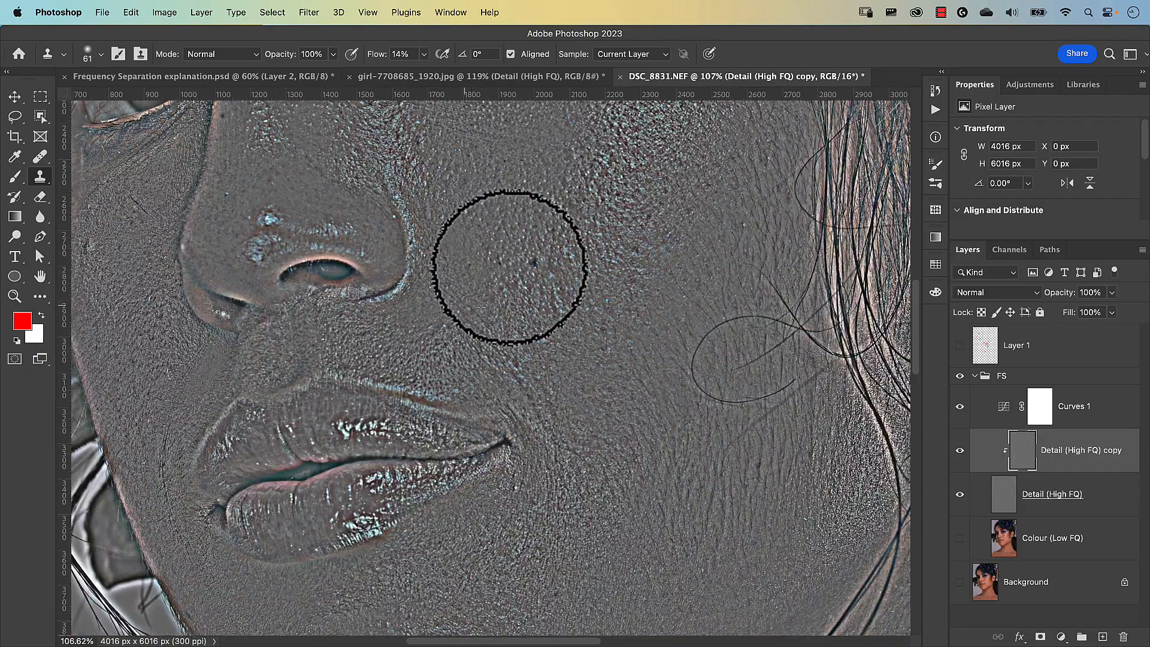
pyautogui.scroll(15, 592, 360)
pyautogui.hscroll(-8, 591, 359)
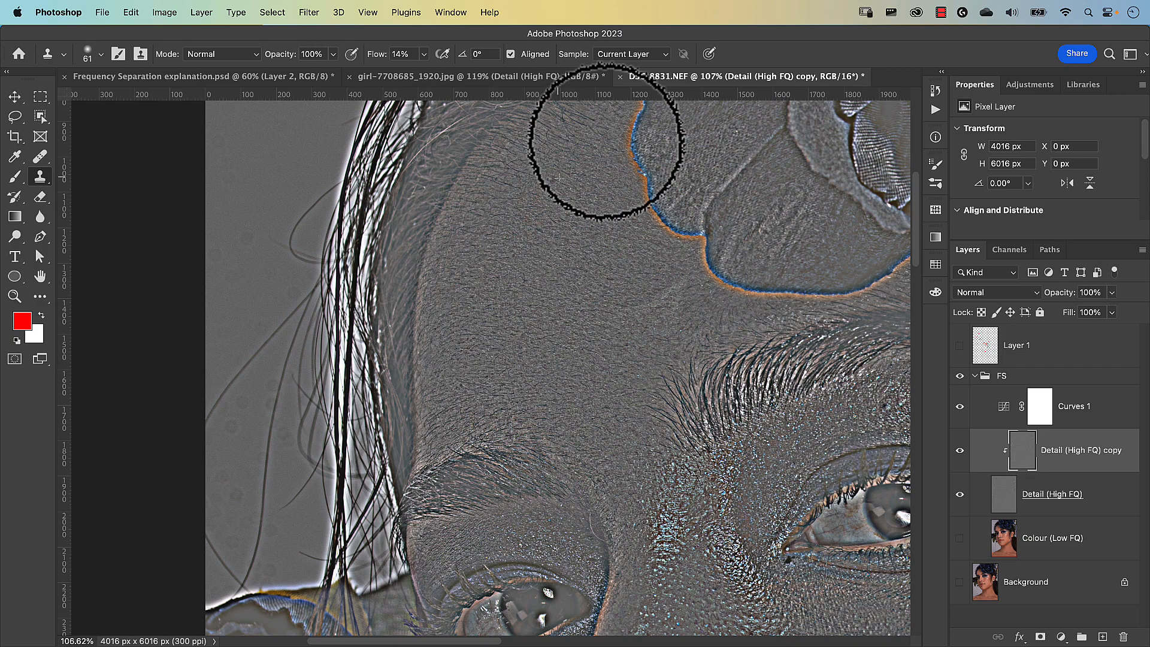
pyautogui.moveTo(727, 620); pyautogui.dragTo(545, 352)
pyautogui.press('super+0')
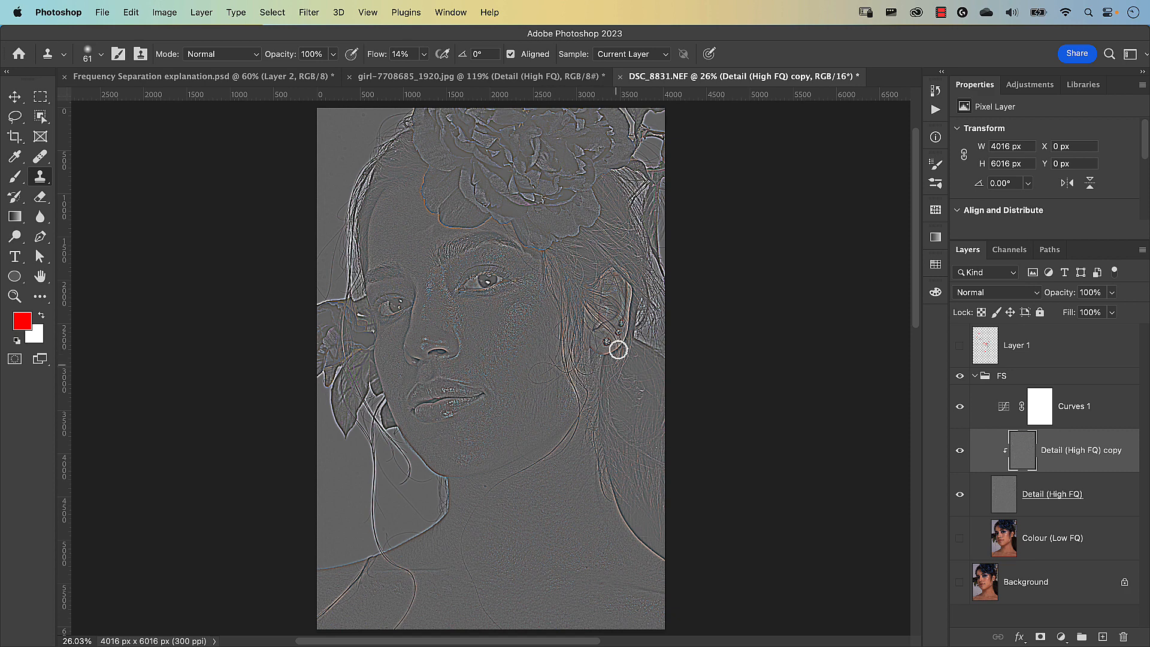
# Hide the Curves 1 layer and show Colour (Low FQ) again to view the retouched face in colour.
pyautogui.click(959, 406)
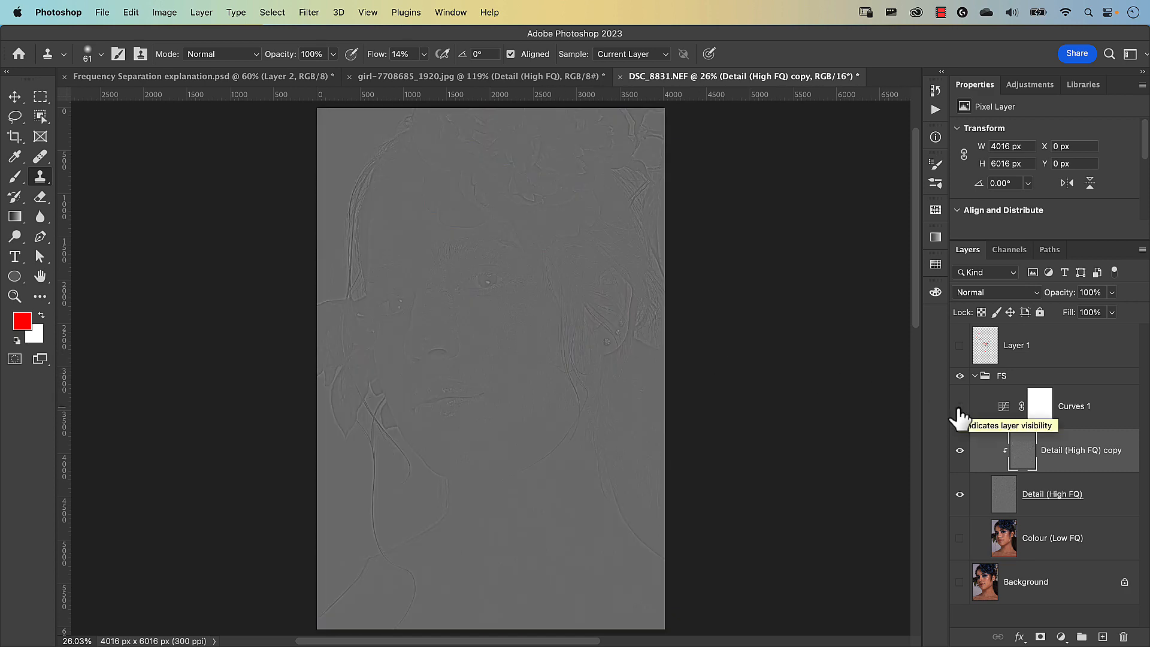
pyautogui.click(960, 539)
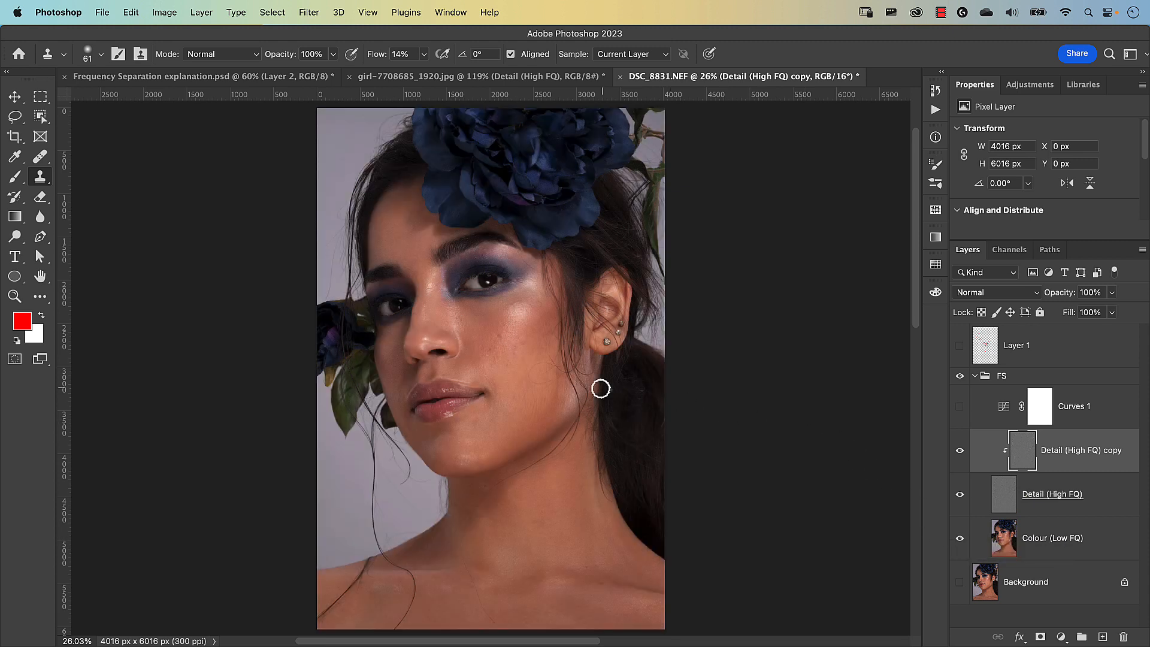
pyautogui.keyDown('alt'); pyautogui.click(510, 373); pyautogui.keyUp('alt')
pyautogui.scroll(3, 510, 373)
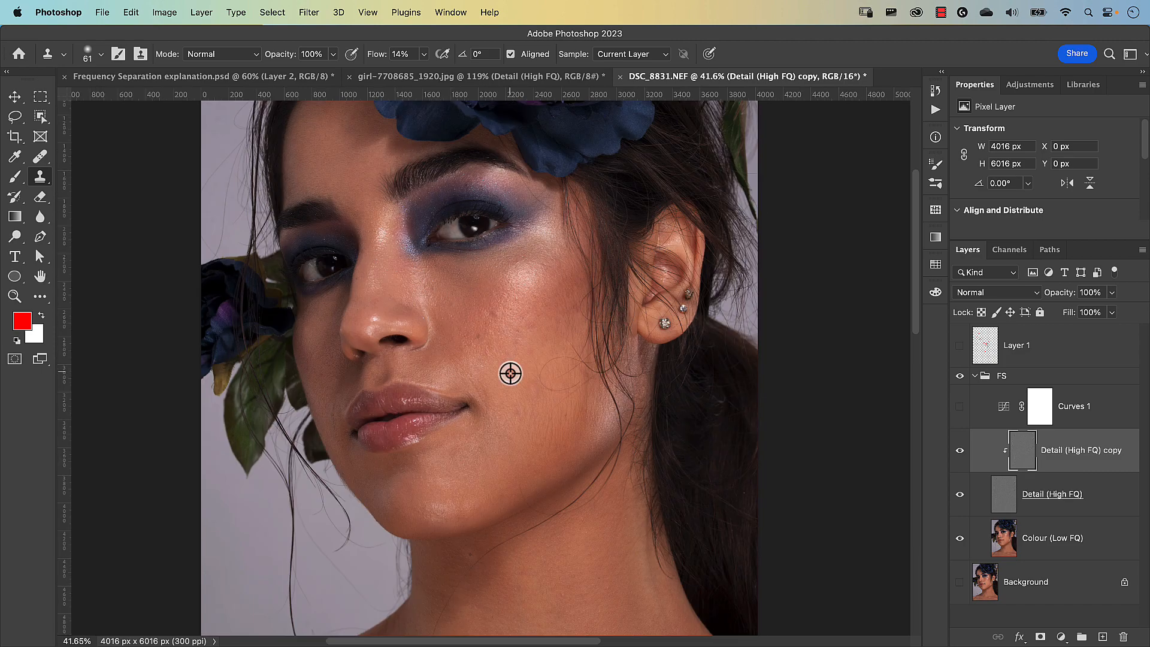
pyautogui.scroll(3, 510, 374)
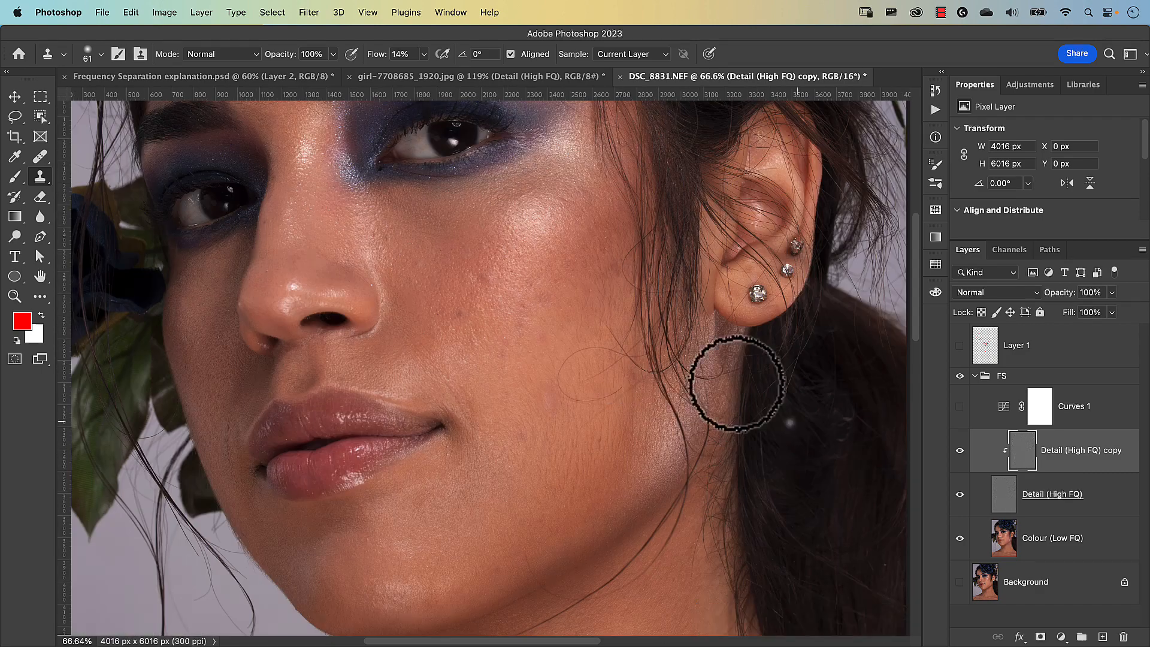
# Compare the face before and after texture retouching by toggling the visibility of the Detail (High FQ) copy layer.
pyautogui.click(959, 451)
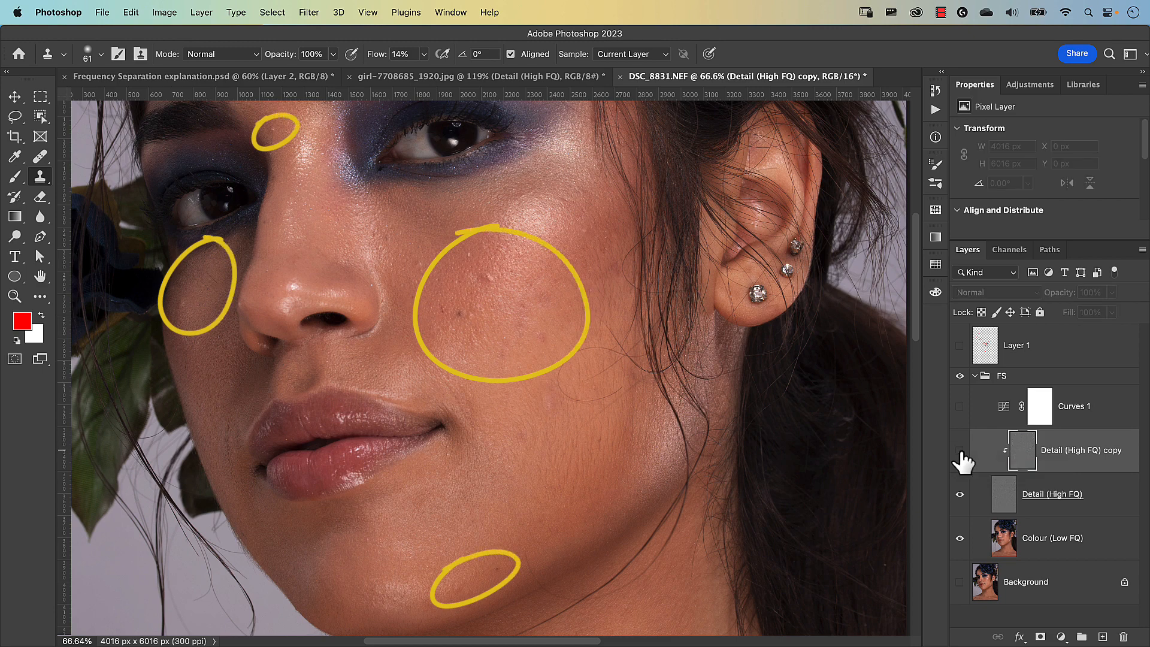
pyautogui.click(960, 451)
pyautogui.click(960, 452)
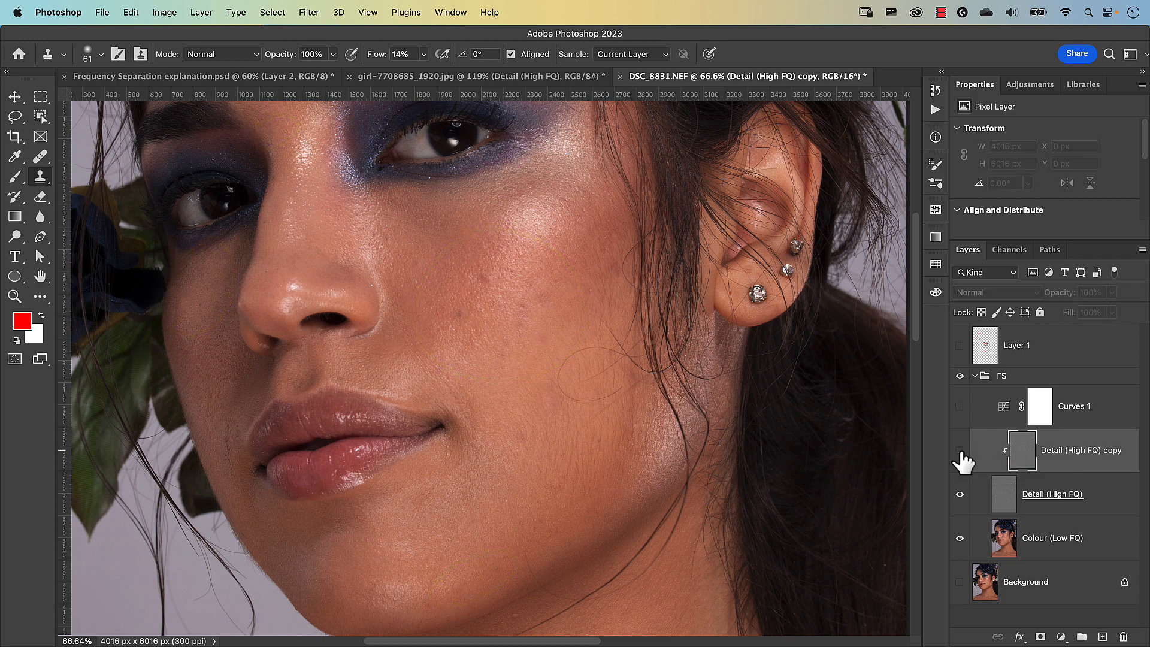
pyautogui.click(961, 452)
pyautogui.click(961, 452)
pyautogui.click(960, 452)
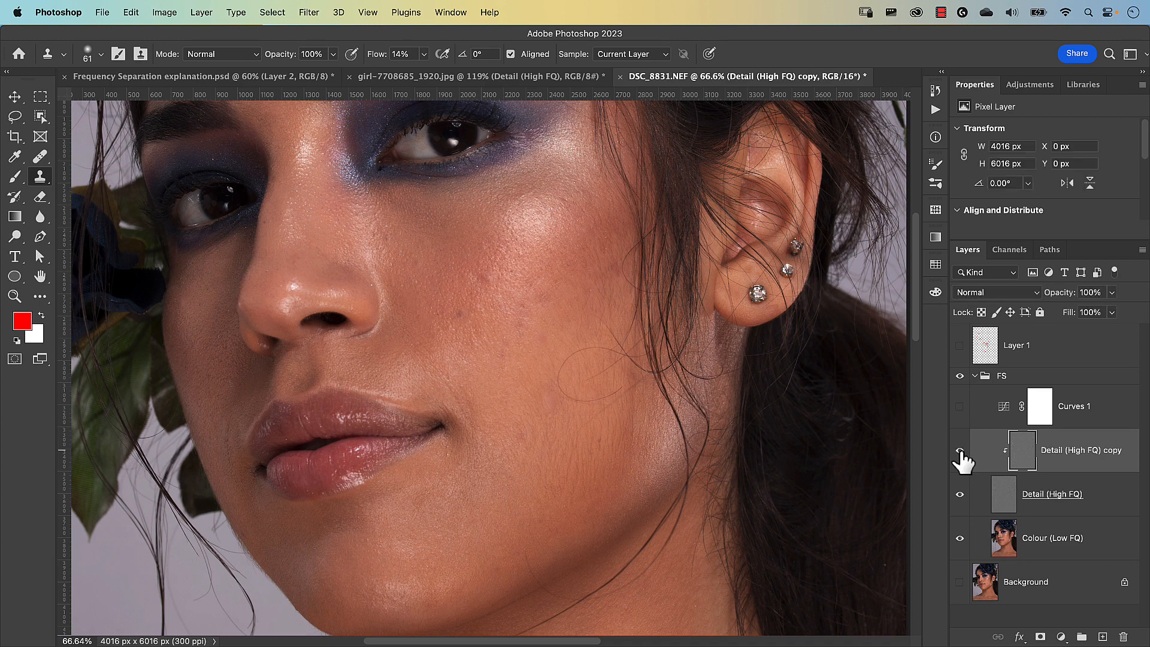
pyautogui.click(960, 451)
pyautogui.click(961, 452)
# Hide both Detail (High FQ) layers and add a new empty layer directly above Colour (Low FQ).
pyautogui.click(960, 450)
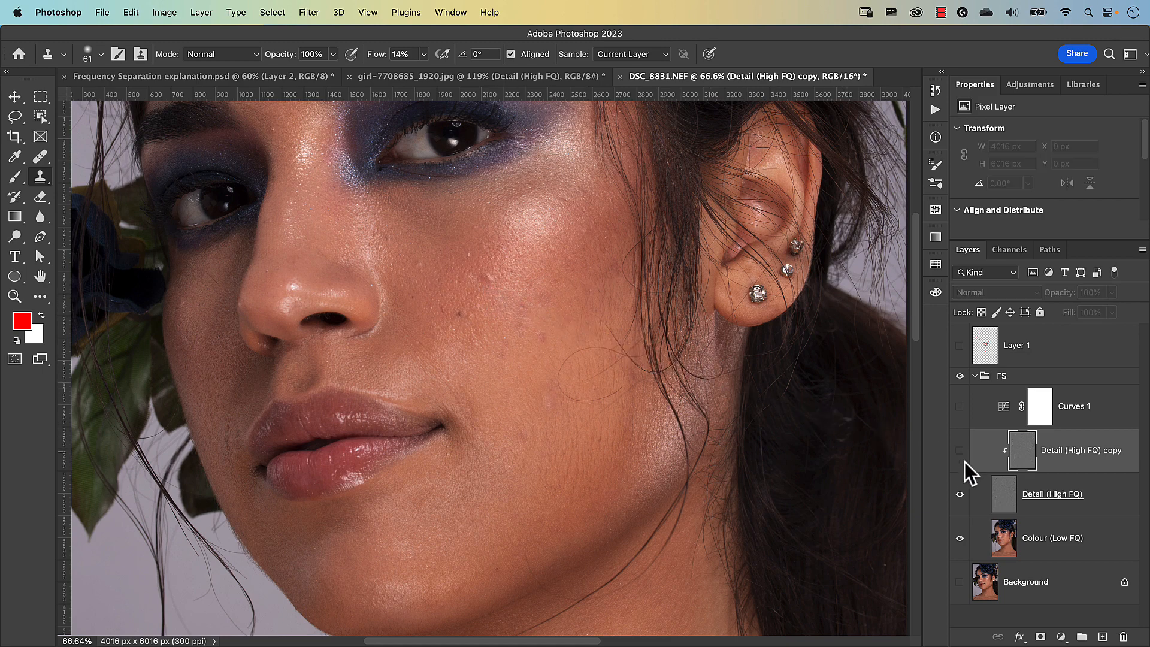
pyautogui.click(962, 494)
pyautogui.click(1002, 537)
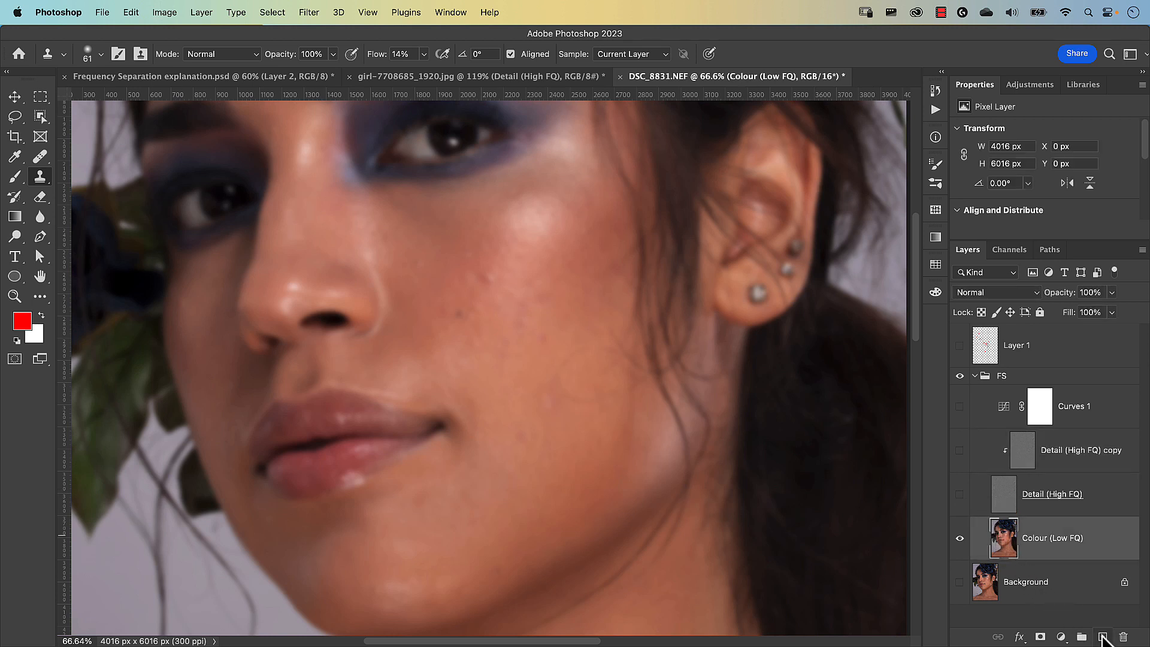
pyautogui.click(1102, 637)
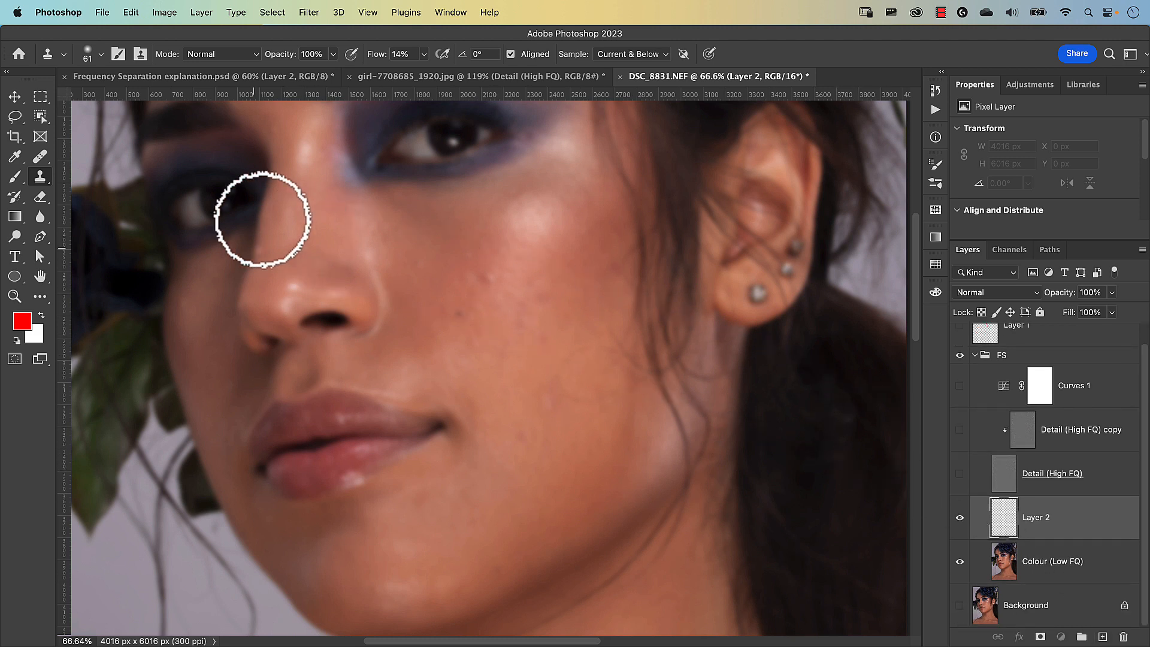
# Switch to the Mixer Brush tool and review its brush settings.
pyautogui.click(18, 178)
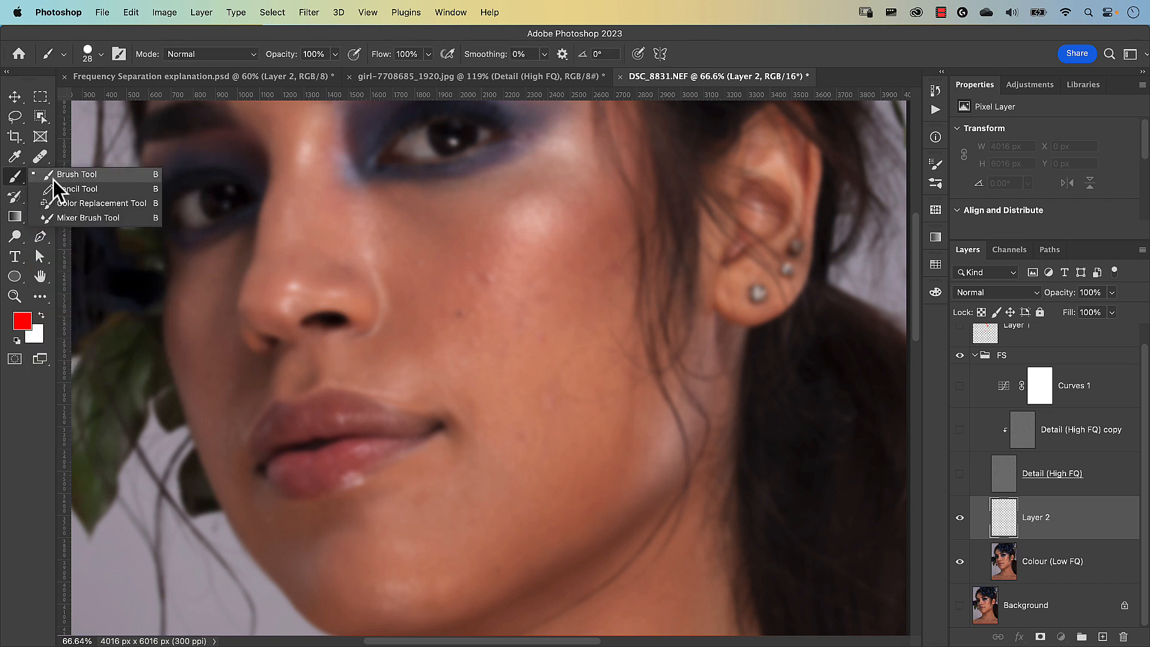
pyautogui.click(64, 218)
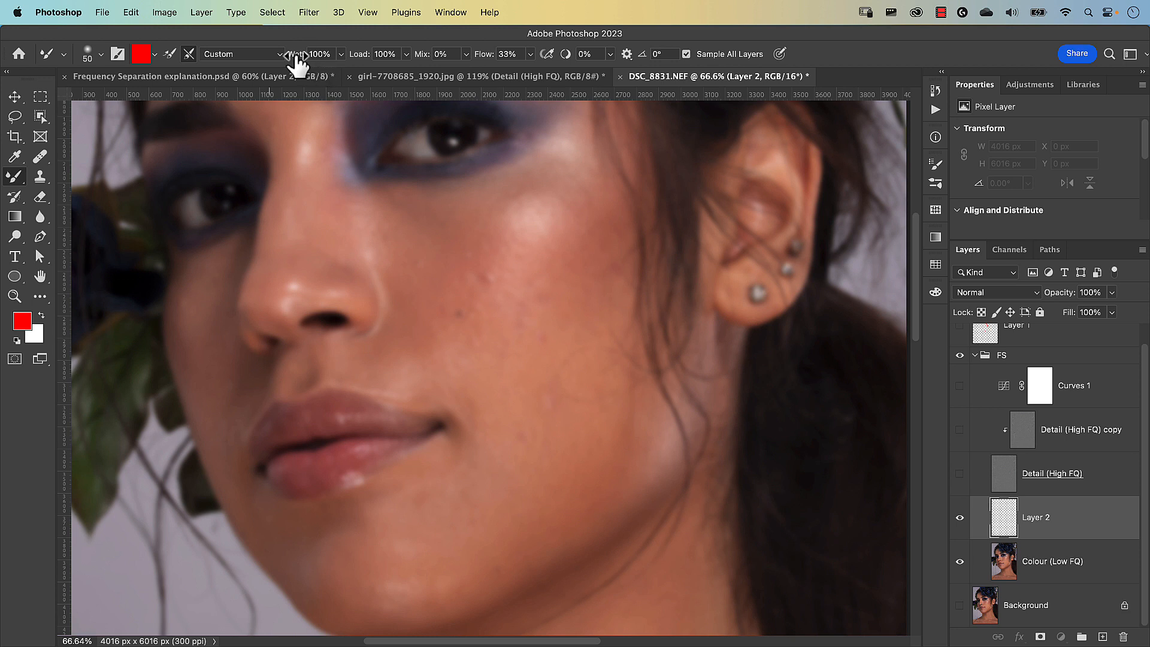
pyautogui.moveTo(297, 56); pyautogui.dragTo(188, 54)
pyautogui.moveTo(188, 53); pyautogui.dragTo(322, 73)
# Show Layer 1 and paint a red test stroke with the Mixer Brush on the lower cheek.
pyautogui.click(987, 346)
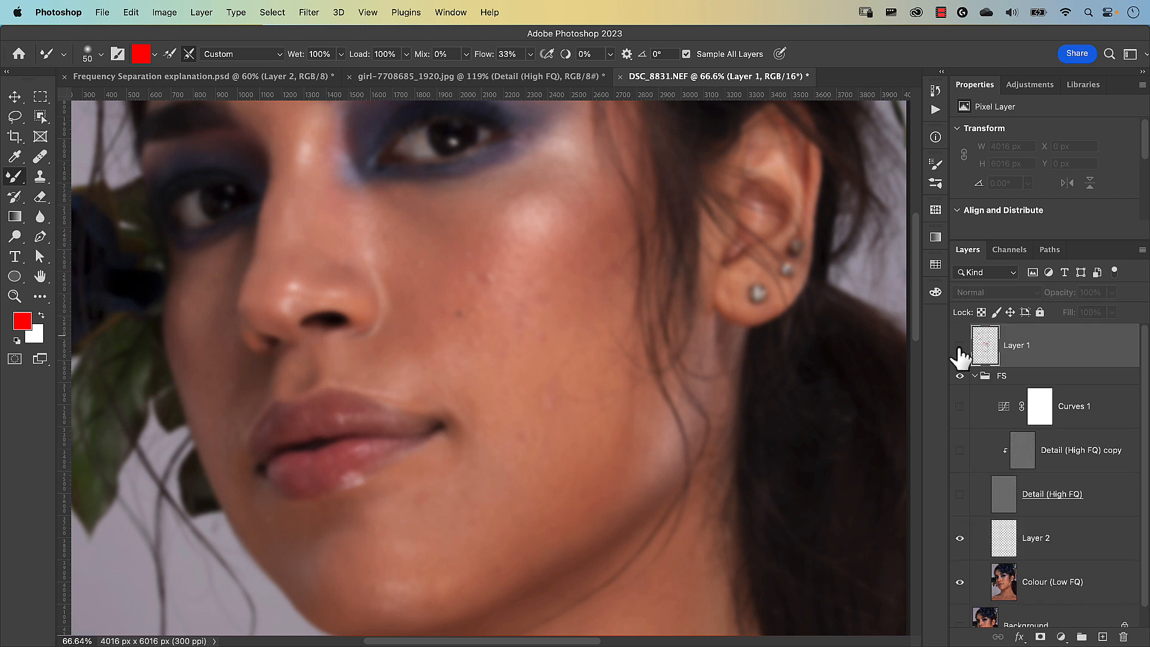
pyautogui.click(960, 346)
pyautogui.moveTo(518, 496)
pyautogui.mouseDown()
pyautogui.moveTo(533, 482)
pyautogui.moveTo(561, 483)
pyautogui.moveTo(545, 493)
pyautogui.moveTo(601, 477)
pyautogui.moveTo(561, 495)
pyautogui.mouseUp()
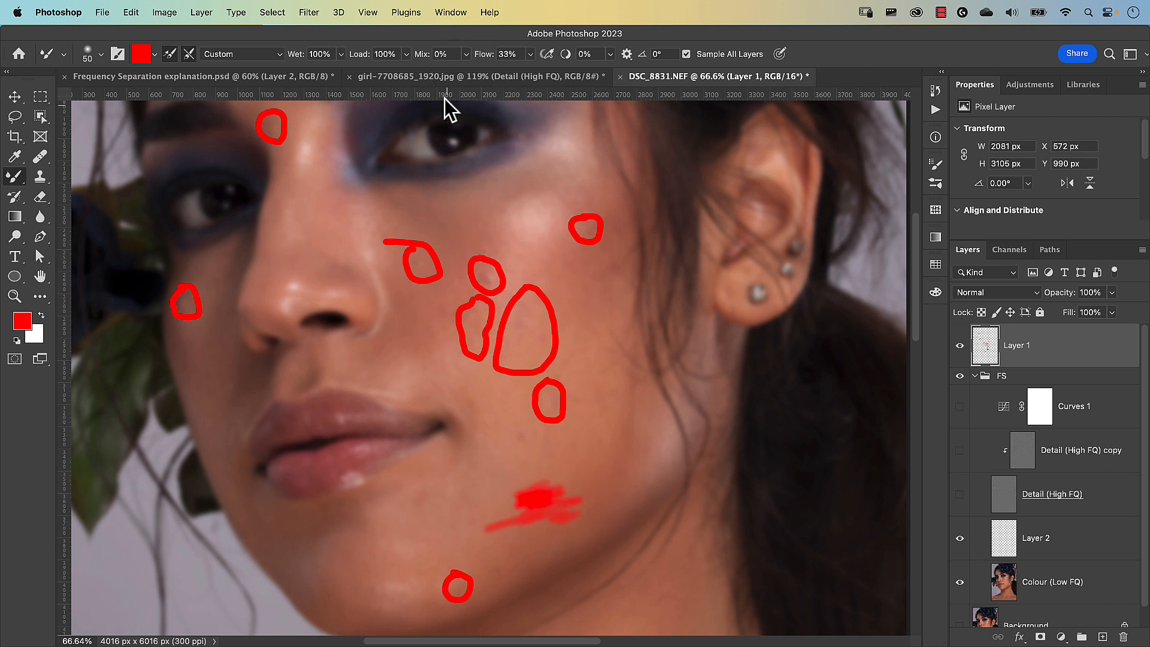
# Set the Mixer Brush's Mix to 100% with a test stroke near the jaw, and clean the loaded red from the brush.
pyautogui.moveTo(418, 62); pyautogui.dragTo(537, 58)
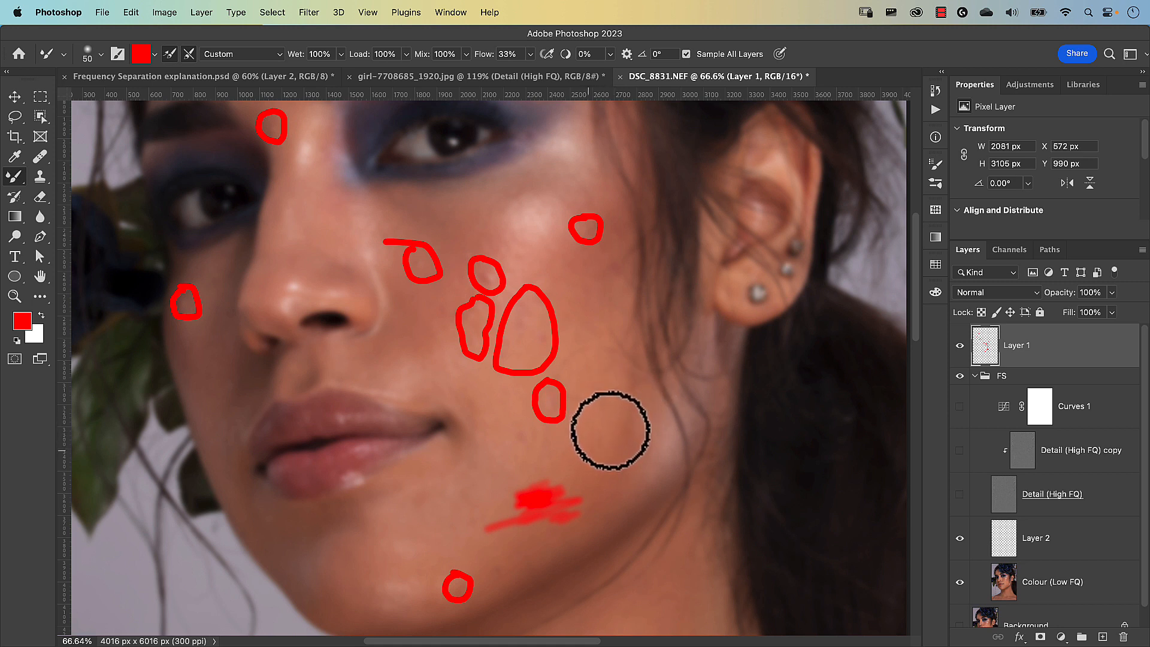
pyautogui.moveTo(604, 444)
pyautogui.mouseDown()
pyautogui.moveTo(631, 436)
pyautogui.moveTo(623, 450)
pyautogui.mouseUp()
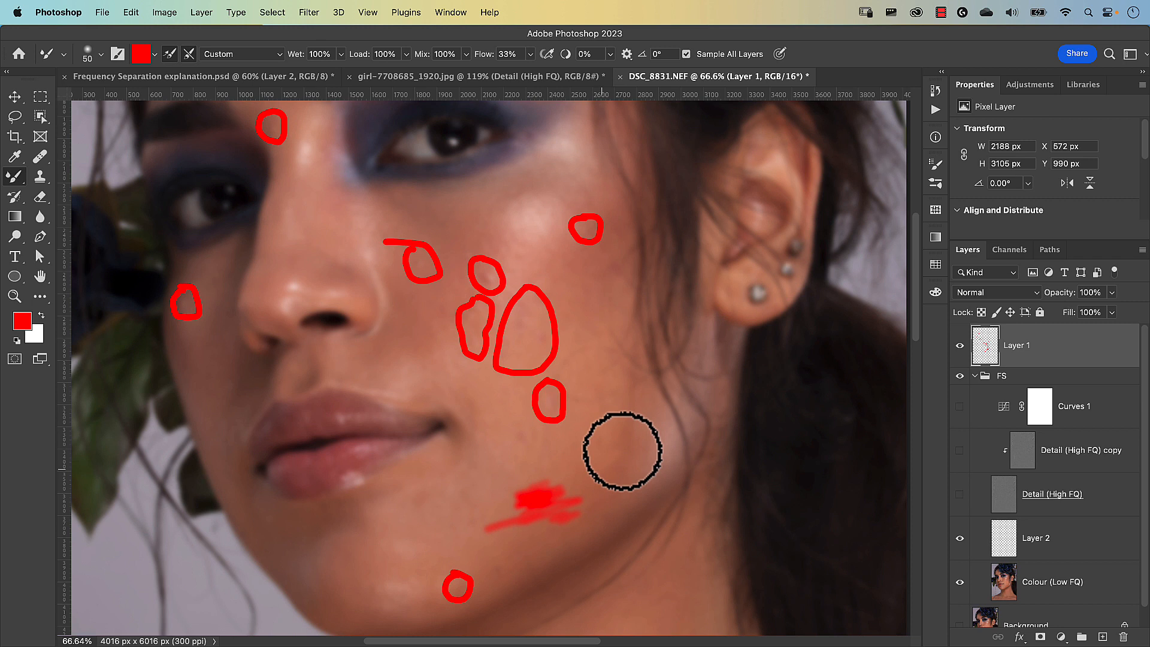
pyautogui.click(155, 55)
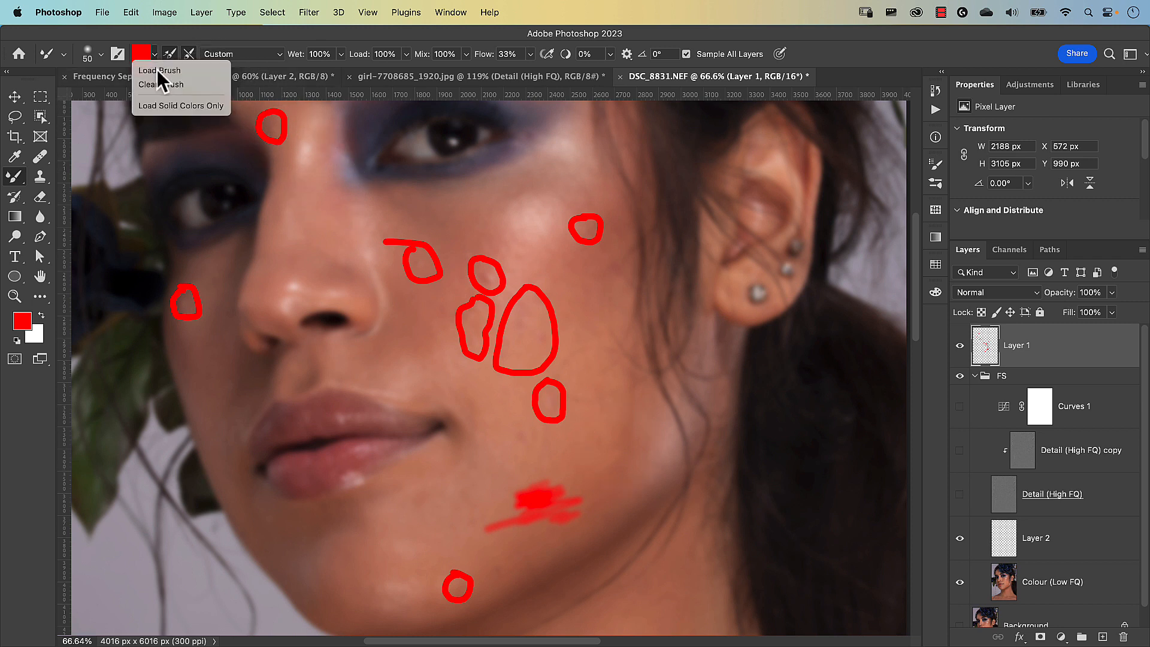
pyautogui.click(157, 85)
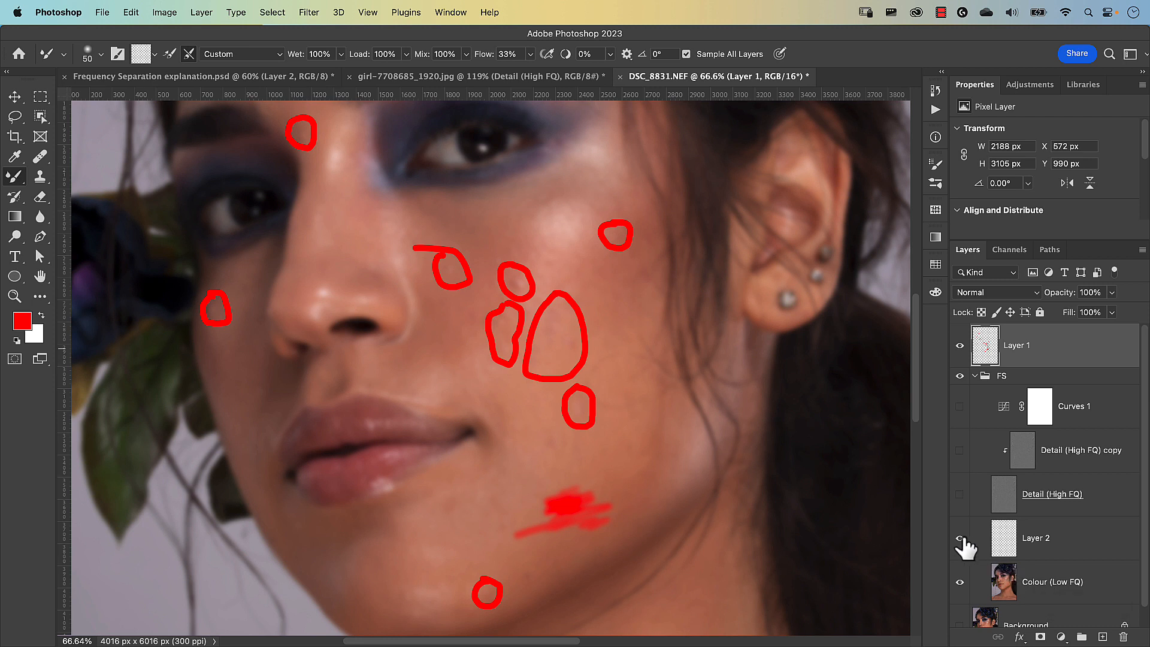
# Rename Layer 2 as "Colour adjustment" and hide the red markings on Layer 1.
pyautogui.doubleClick(1045, 539)
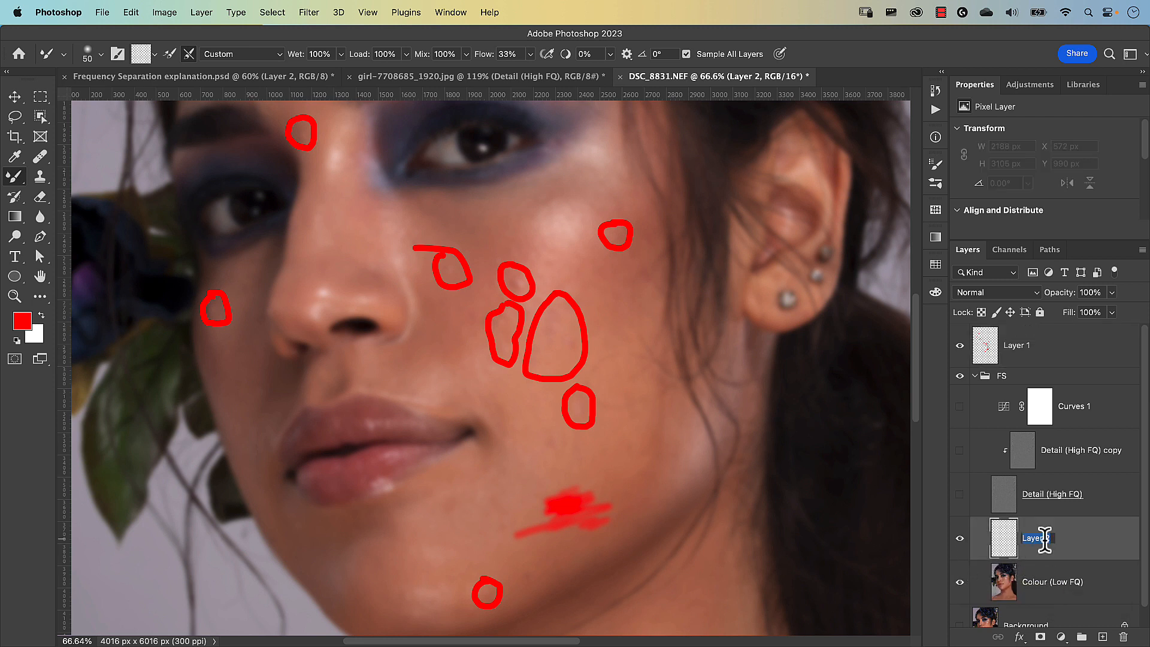
pyautogui.write('Colour adjustment')
pyautogui.press('Return')
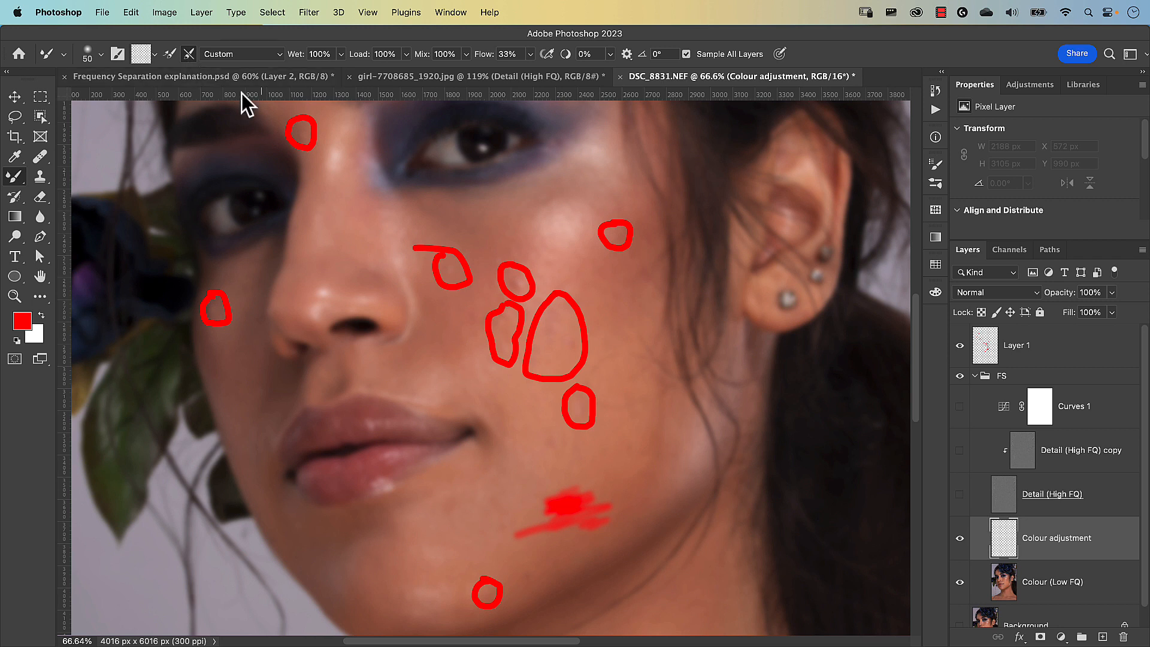
pyautogui.click(959, 345)
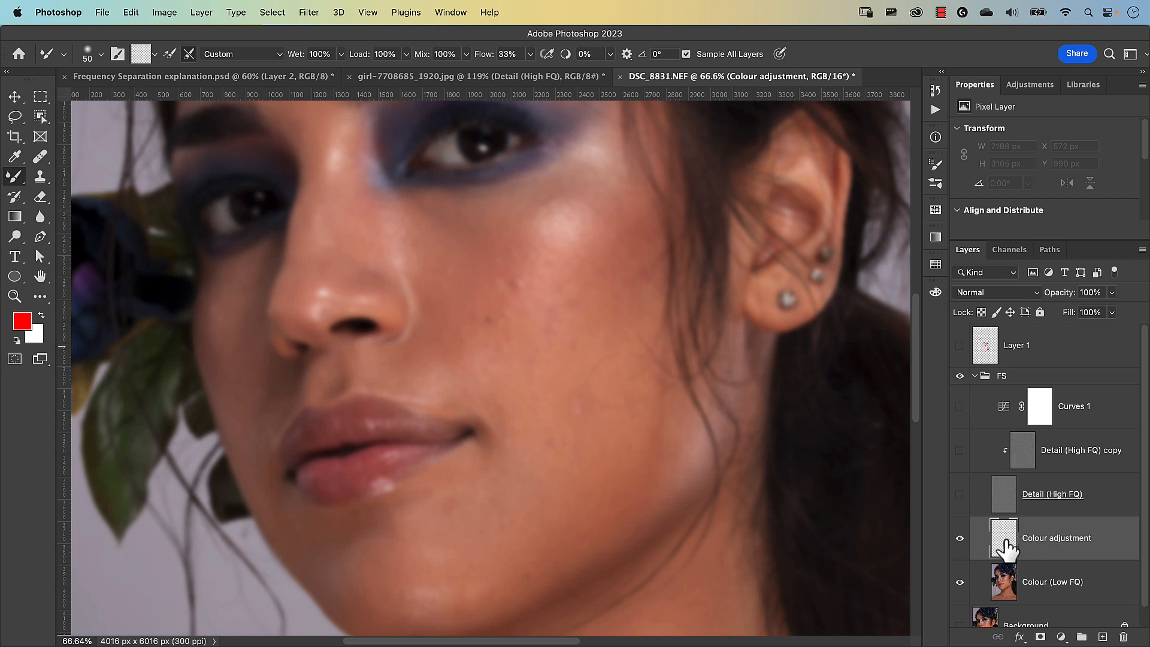
# Set the Mixer Brush size to 74 px and blend out the reddish blemish on the upper cheek on the Colour adjustment layer.
pyautogui.click(544, 267)
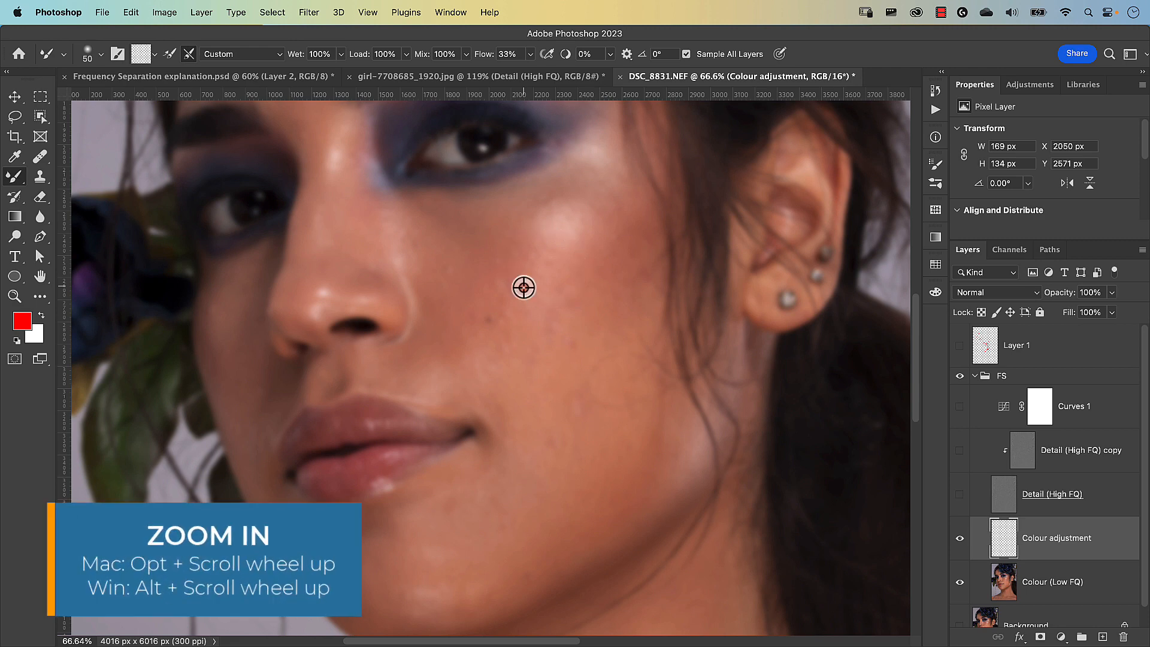
pyautogui.scroll(4, 523, 288)
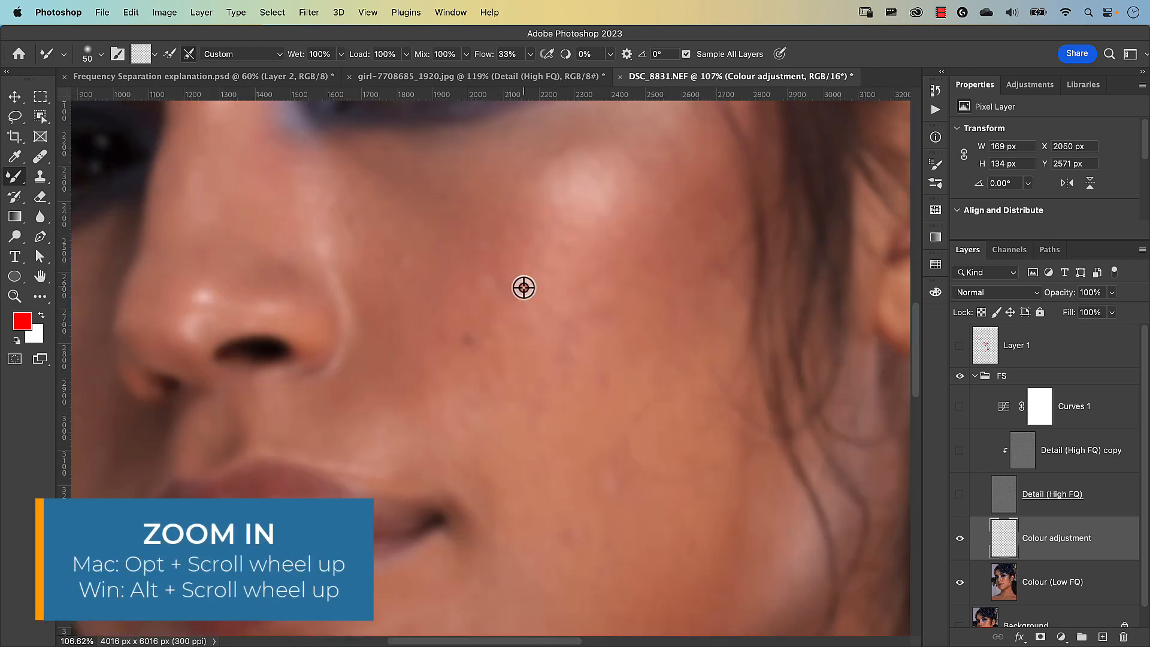
pyautogui.scroll(-2, 523, 288)
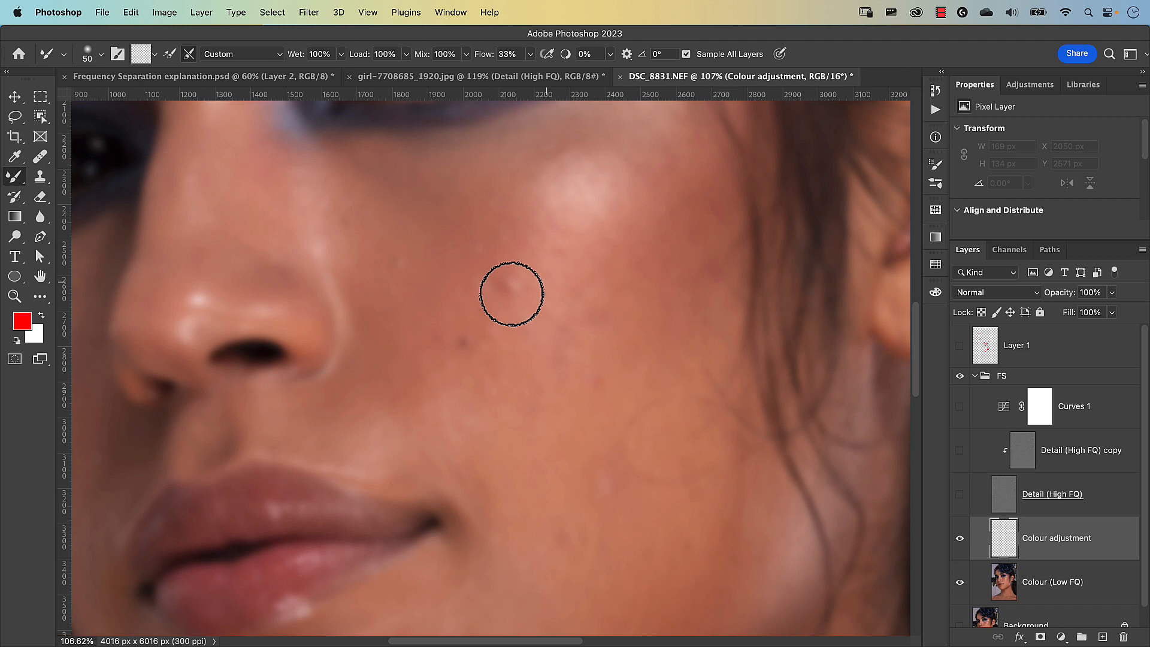
pyautogui.moveTo(512, 294)
pyautogui.mouseDown()
pyautogui.moveTo(537, 281)
pyautogui.moveTo(561, 288)
pyautogui.mouseUp()
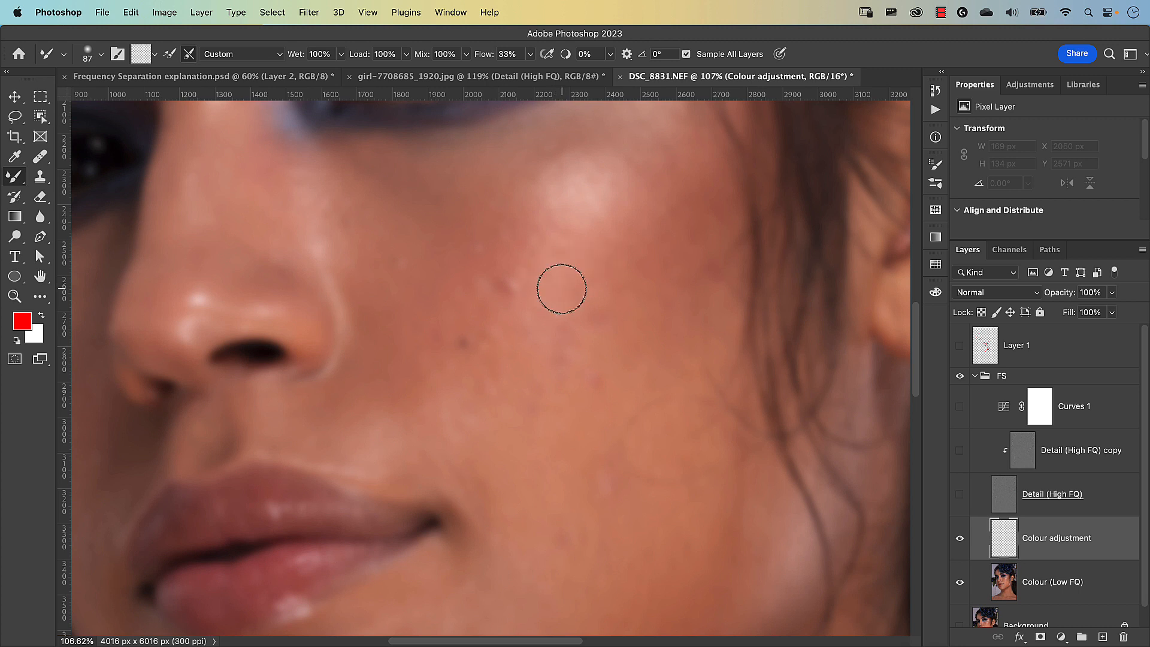
pyautogui.moveTo(561, 288)
pyautogui.mouseDown()
pyautogui.moveTo(546, 290)
pyautogui.moveTo(583, 299)
pyautogui.mouseUp()
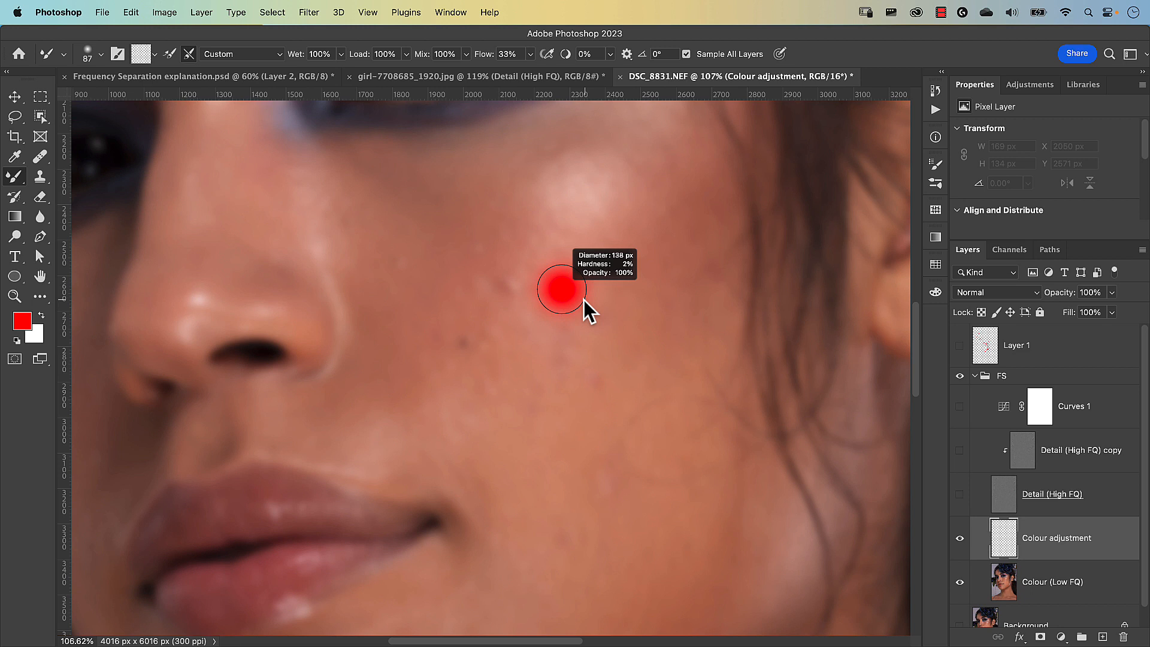
pyautogui.moveTo(584, 299); pyautogui.dragTo(583, 300)
pyautogui.moveTo(587, 223); pyautogui.dragTo(594, 265)
pyautogui.moveTo(595, 308)
pyautogui.mouseDown()
pyautogui.moveTo(595, 201)
pyautogui.moveTo(569, 206)
pyautogui.mouseUp()
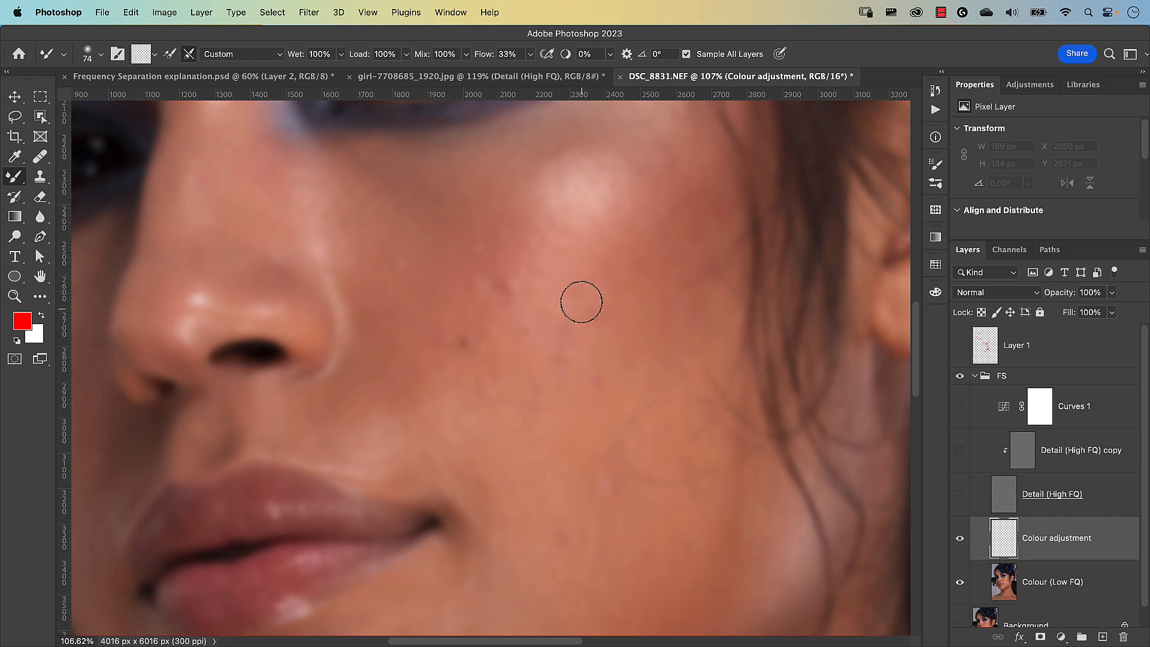
pyautogui.moveTo(523, 320)
pyautogui.mouseDown()
pyautogui.moveTo(528, 295)
pyautogui.moveTo(524, 307)
pyautogui.moveTo(508, 283)
pyautogui.moveTo(513, 292)
pyautogui.mouseUp()
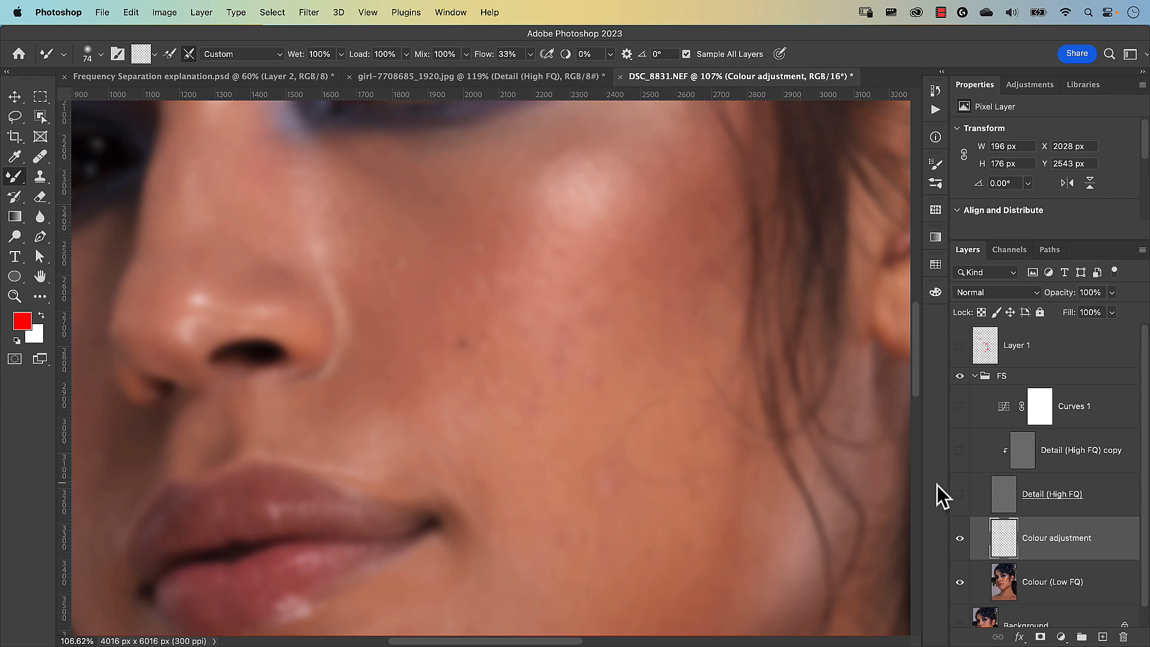
# Try blending the mid-cheek colour with the Mixer Brush while both Detail (High FQ) layers are shown.
pyautogui.moveTo(960, 495); pyautogui.dragTo(963, 465)
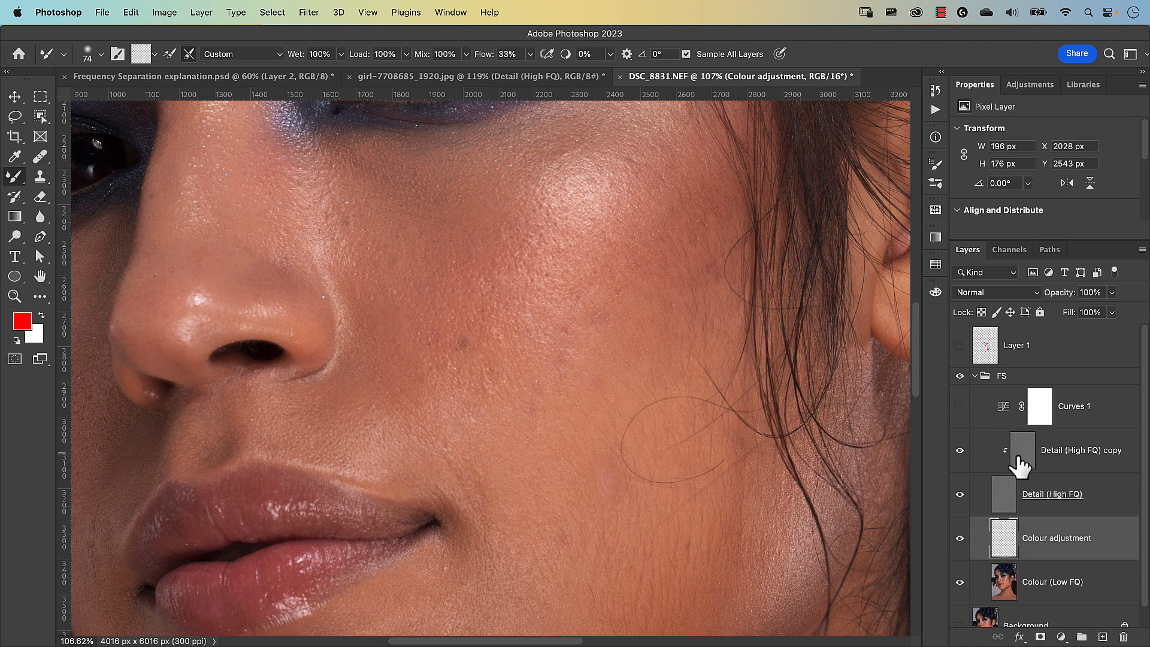
pyautogui.moveTo(595, 322)
pyautogui.mouseDown()
pyautogui.moveTo(569, 332)
pyautogui.moveTo(593, 352)
pyautogui.moveTo(599, 338)
pyautogui.moveTo(594, 328)
pyautogui.moveTo(566, 345)
pyautogui.moveTo(568, 331)
pyautogui.moveTo(596, 334)
pyautogui.mouseUp()
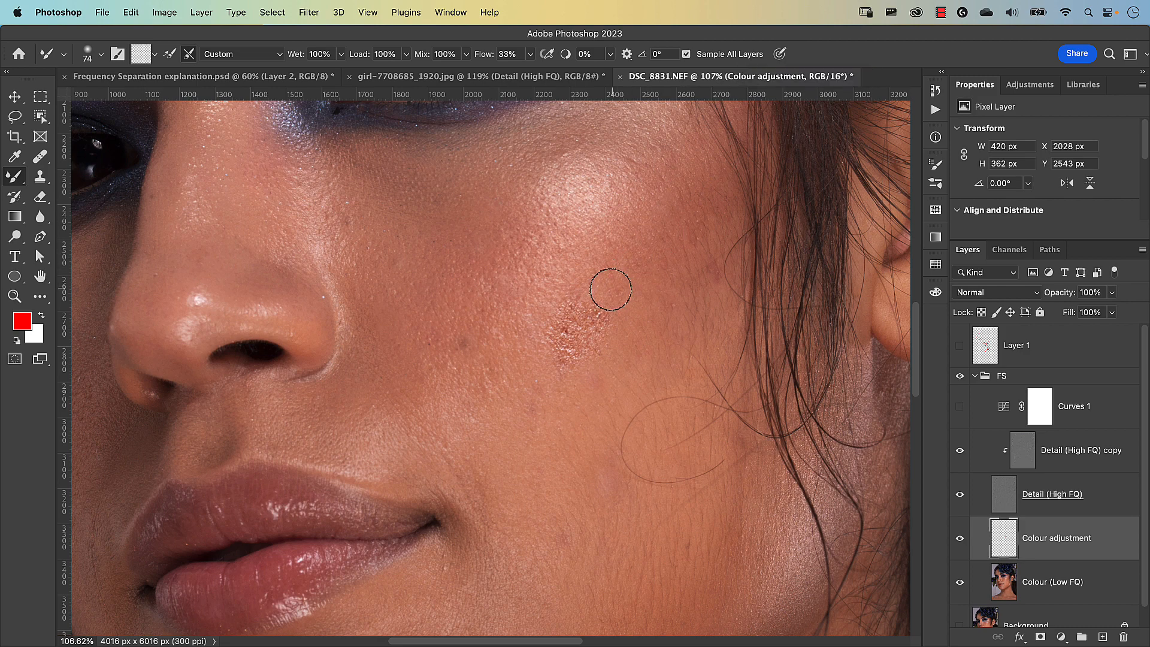
pyautogui.hotkey('ctrl', 'z')
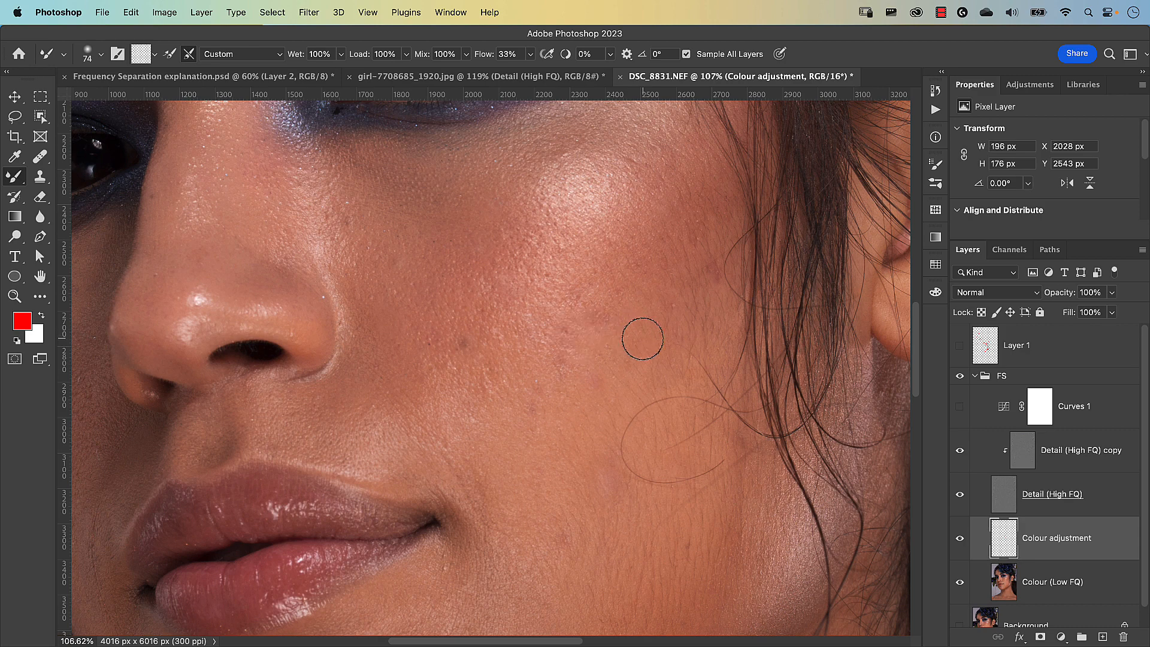
pyautogui.click(960, 449)
pyautogui.click(959, 493)
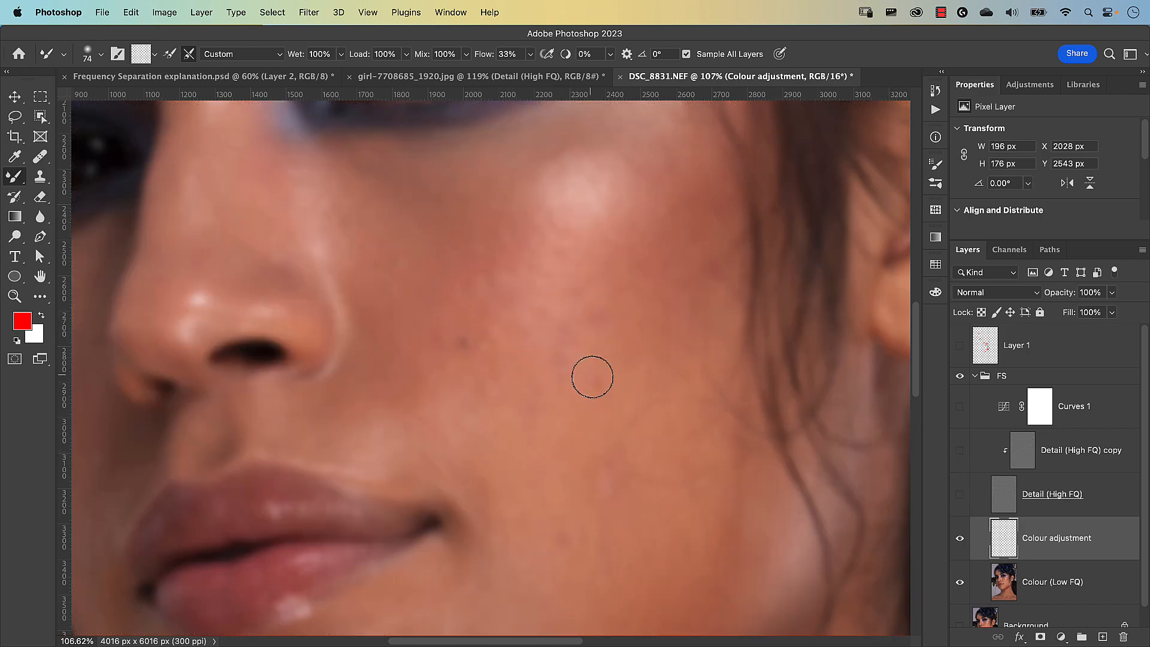
# Blend the uneven skin colour on the cheek and across the face with the Mixer Brush on the Colour adjustment layer.
pyautogui.moveTo(593, 376); pyautogui.dragTo(597, 382)
pyautogui.moveTo(556, 324)
pyautogui.mouseDown()
pyautogui.moveTo(605, 491)
pyautogui.moveTo(554, 316)
pyautogui.moveTo(478, 290)
pyautogui.moveTo(605, 375)
pyautogui.mouseUp()
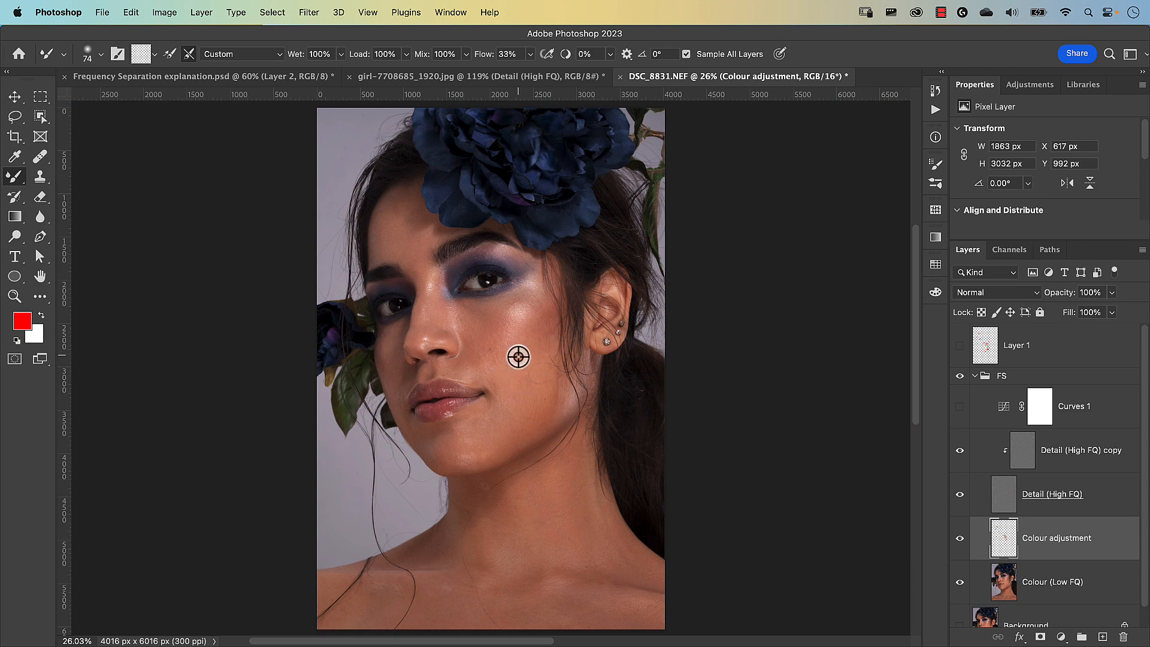
# Compare the face before and after retouching by toggling the Detail (High FQ) copy and Colour adjustment layers in turn.
pyautogui.scroll(3, 519, 354)
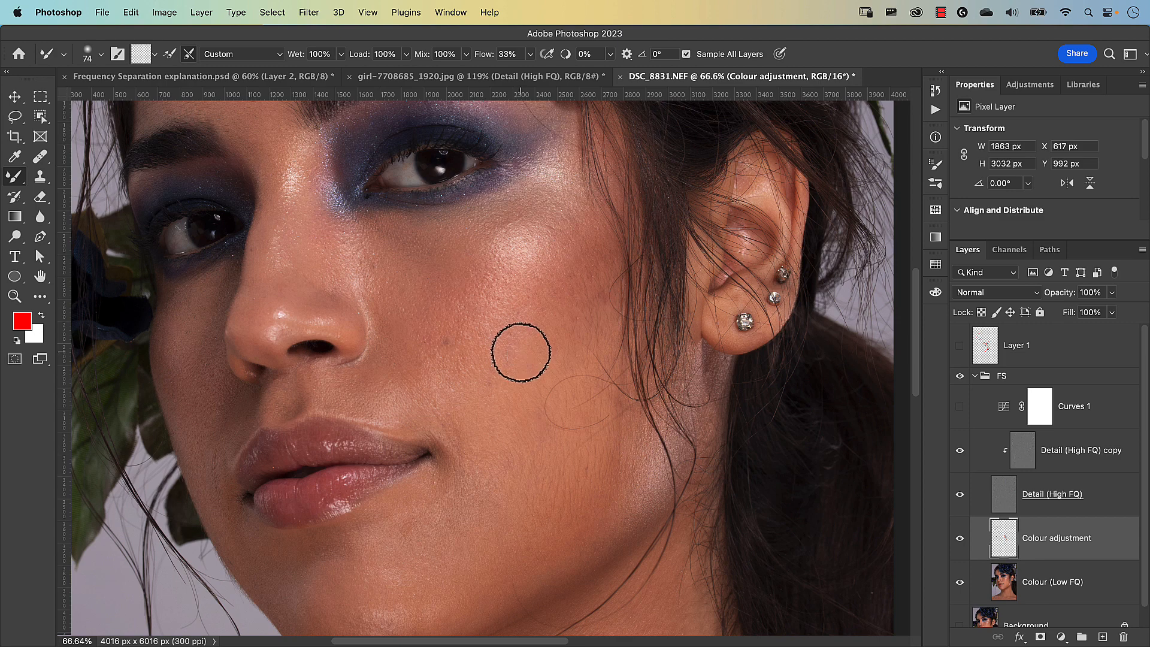
pyautogui.click(959, 450)
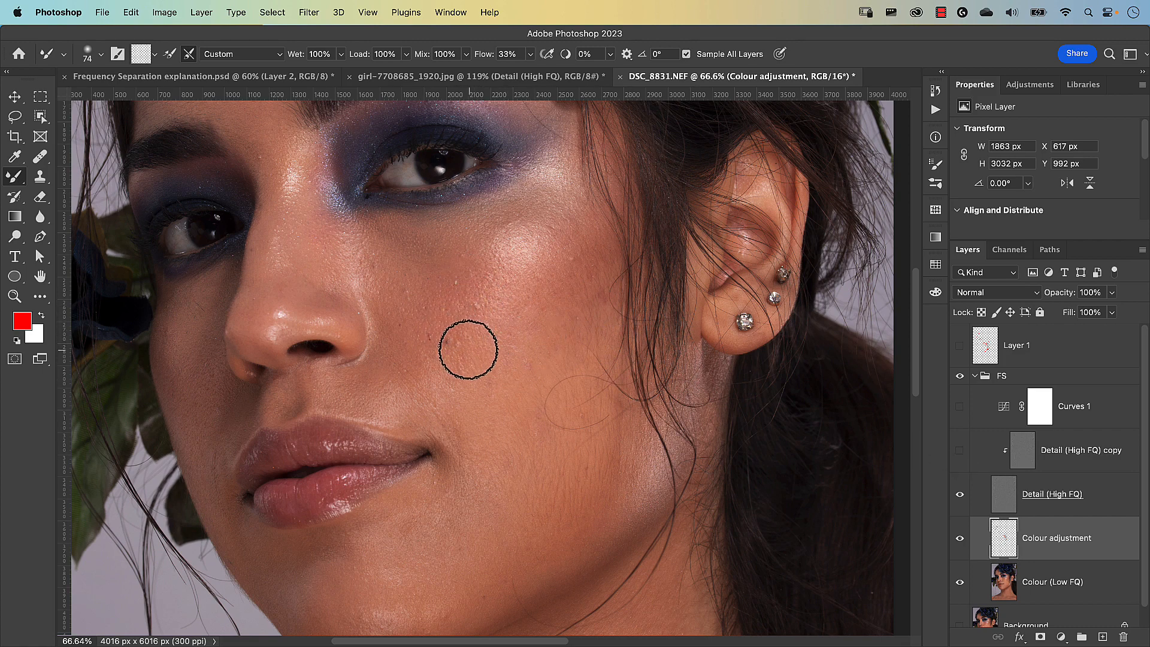
pyautogui.click(960, 450)
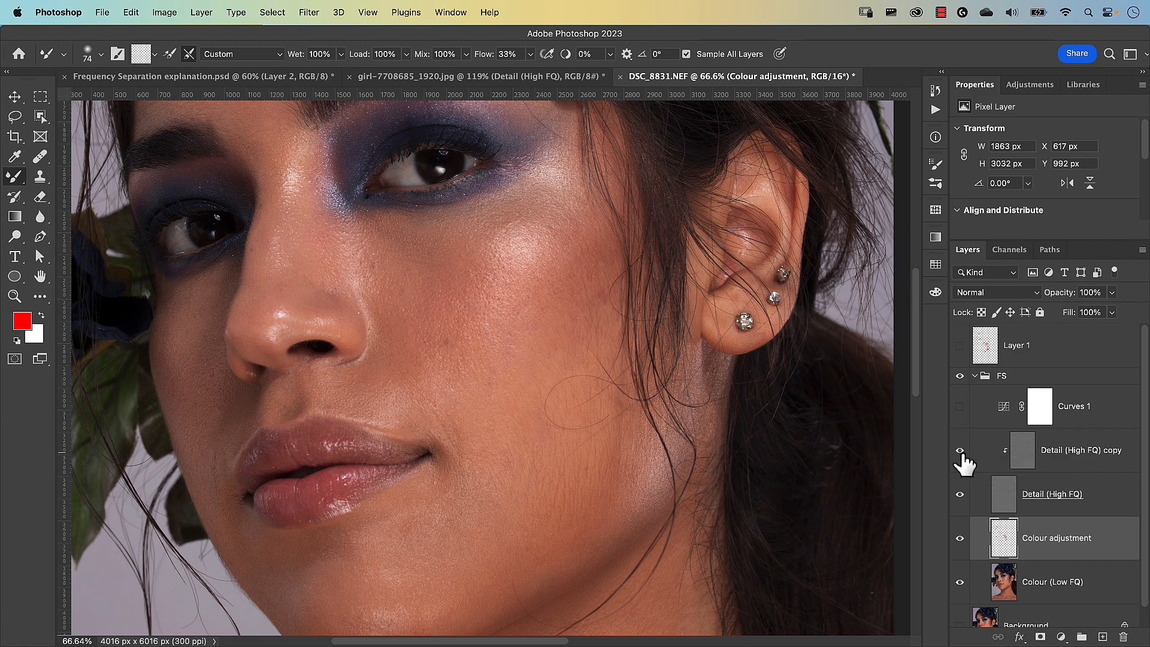
pyautogui.click(960, 539)
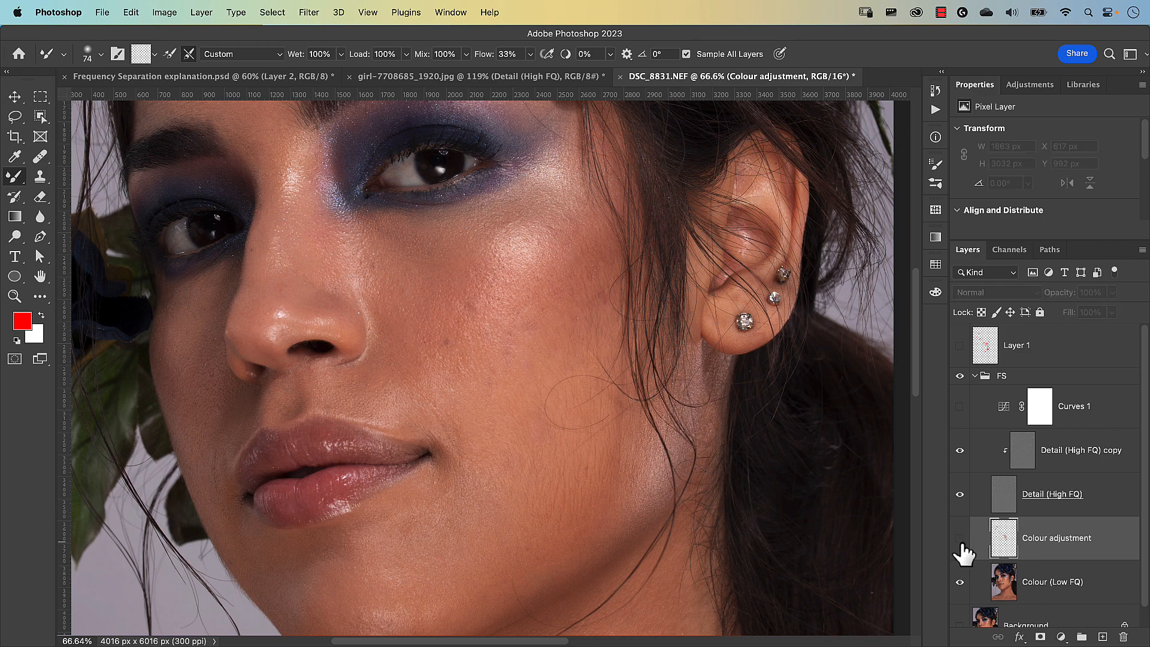
pyautogui.click(960, 539)
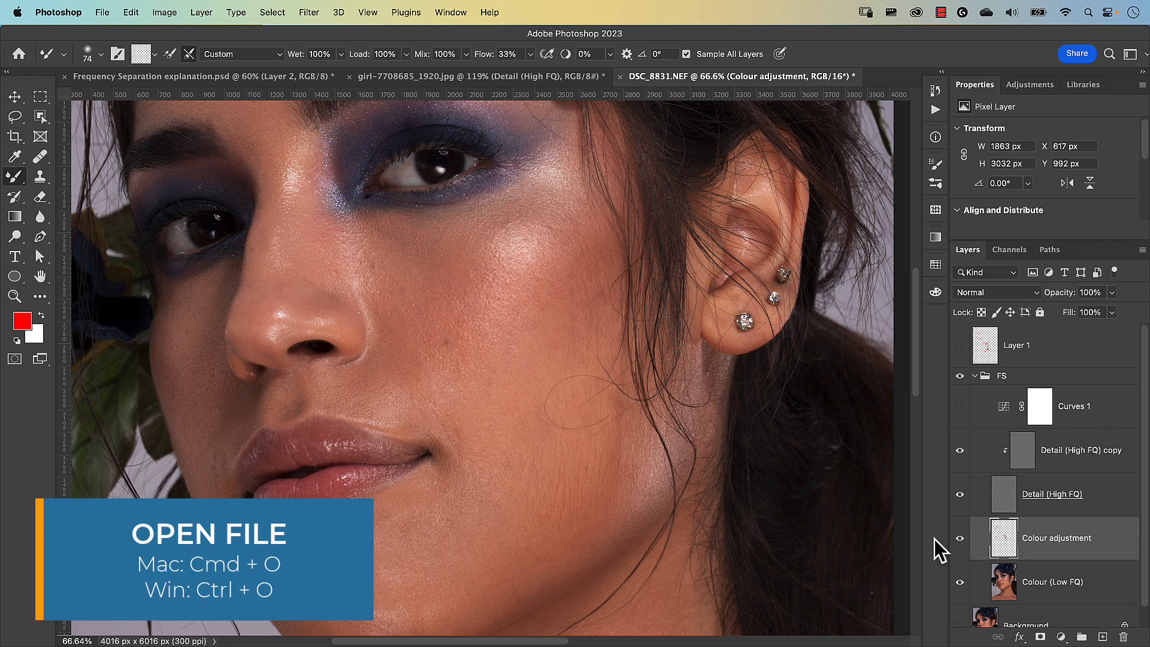
# Open the Pexels portrait PSD numbered 8589763 from the PSD folder and fit the image to the window.
pyautogui.press('super+o')
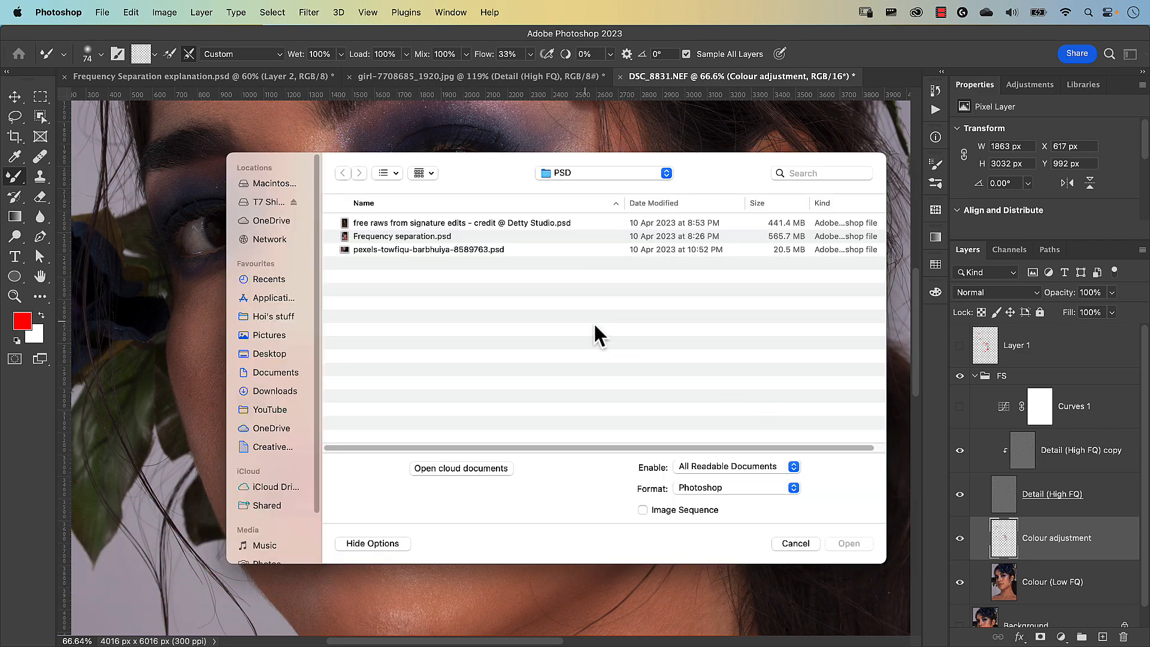
pyautogui.doubleClick(403, 249)
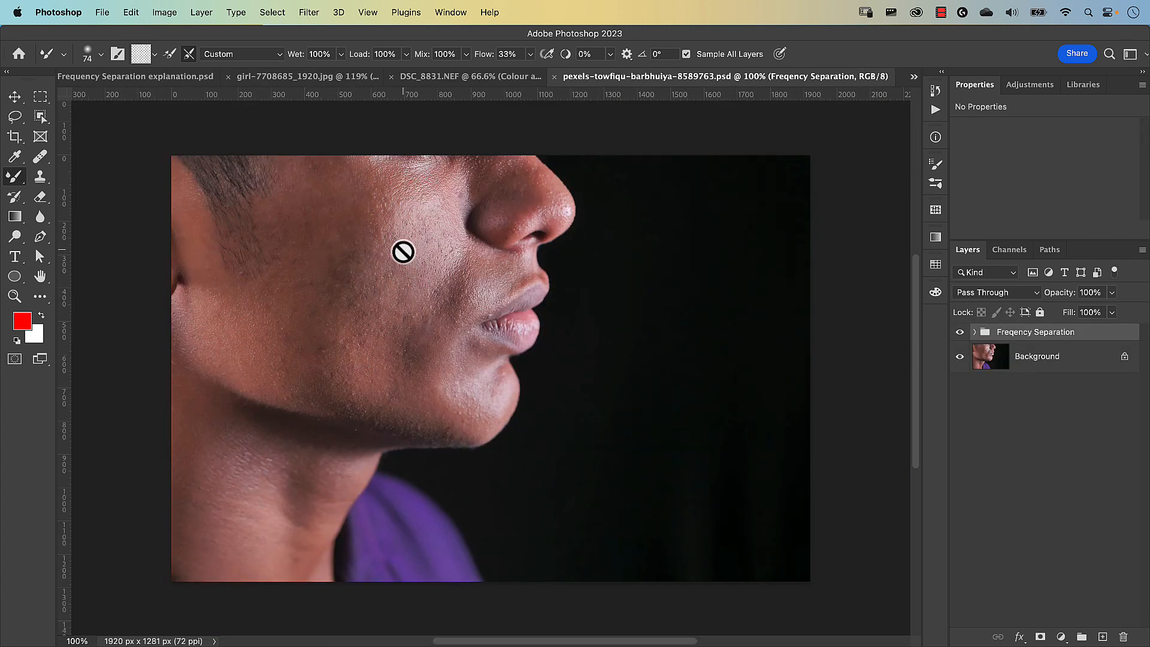
pyautogui.press('super+0')
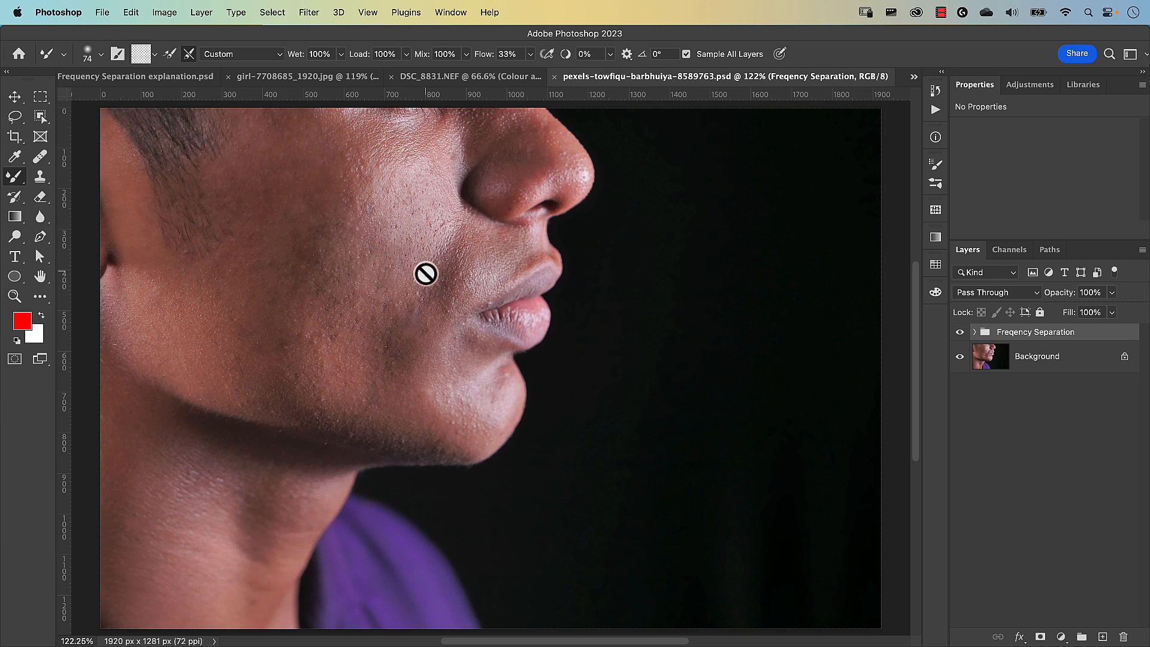
# Compare the man's skin before and after retouching by toggling the visibility of the Freqency Separation group.
pyautogui.click(960, 333)
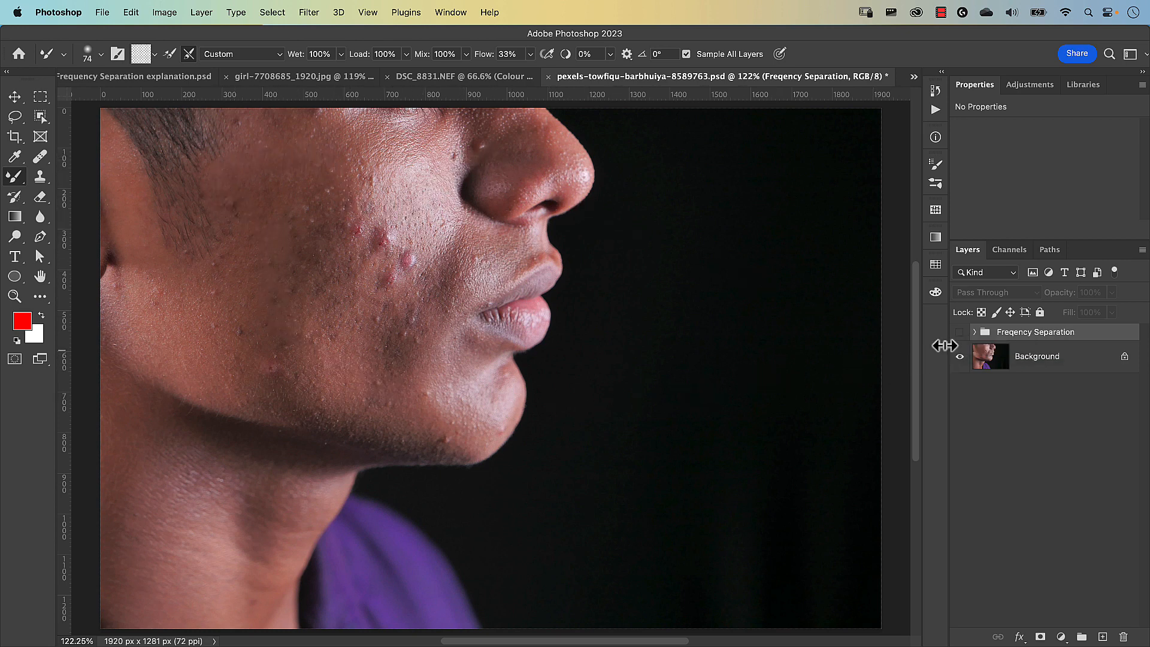
pyautogui.click(959, 333)
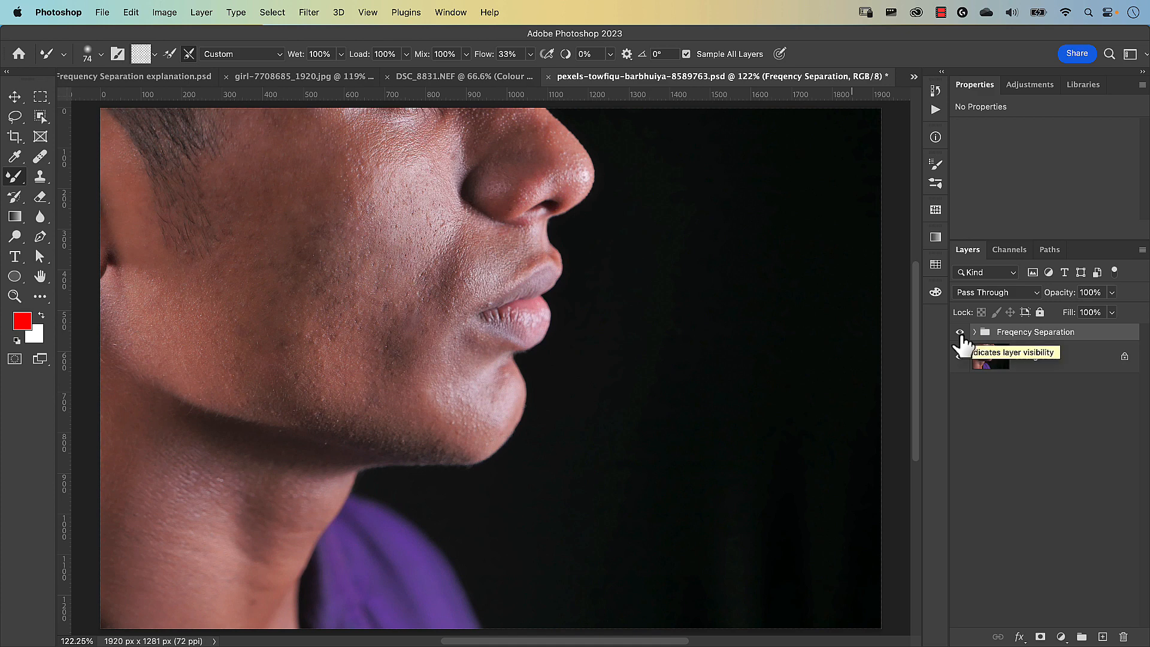
pyautogui.click(960, 333)
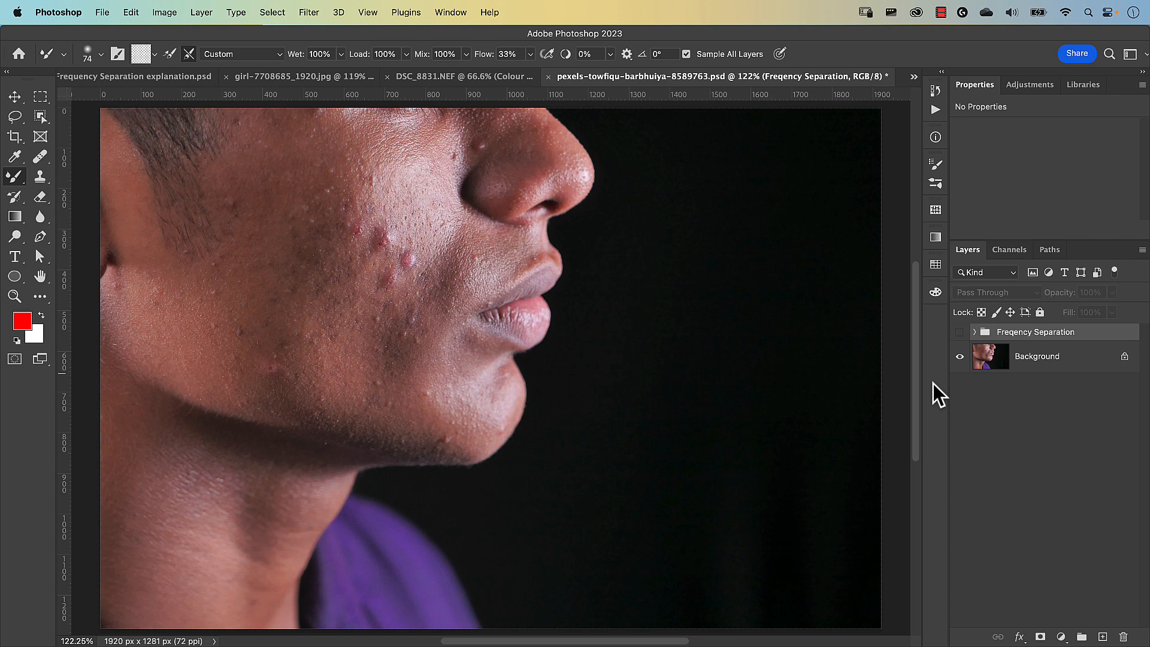
# Switch to the Frequency Separation explanation.psd document.
pyautogui.click(155, 80)
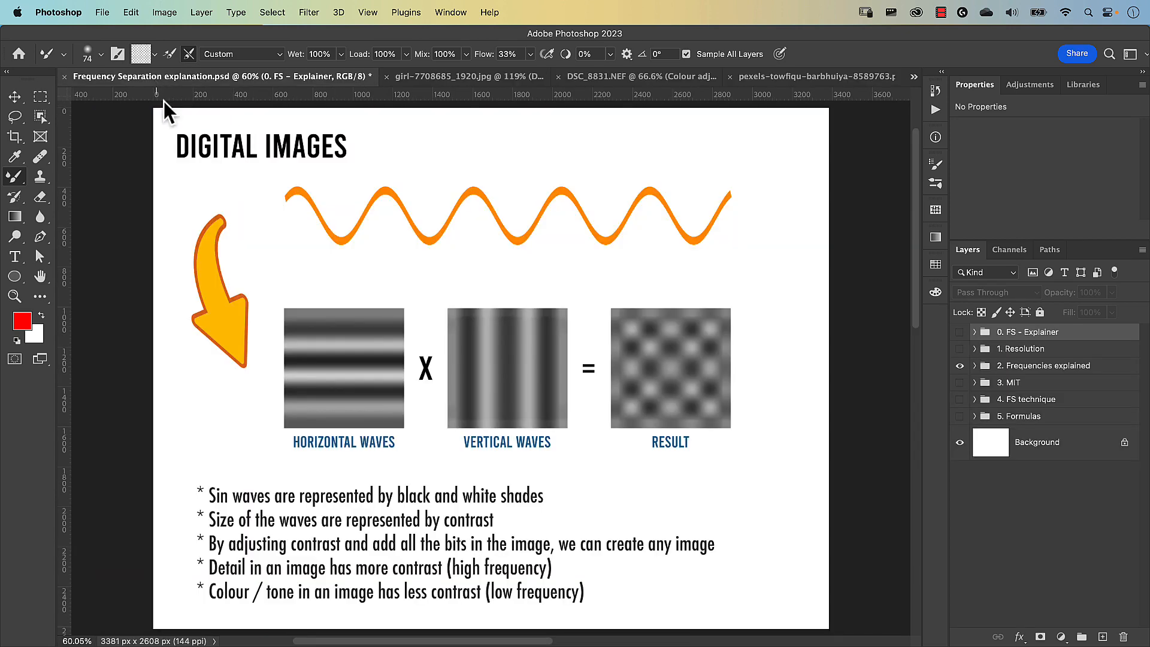